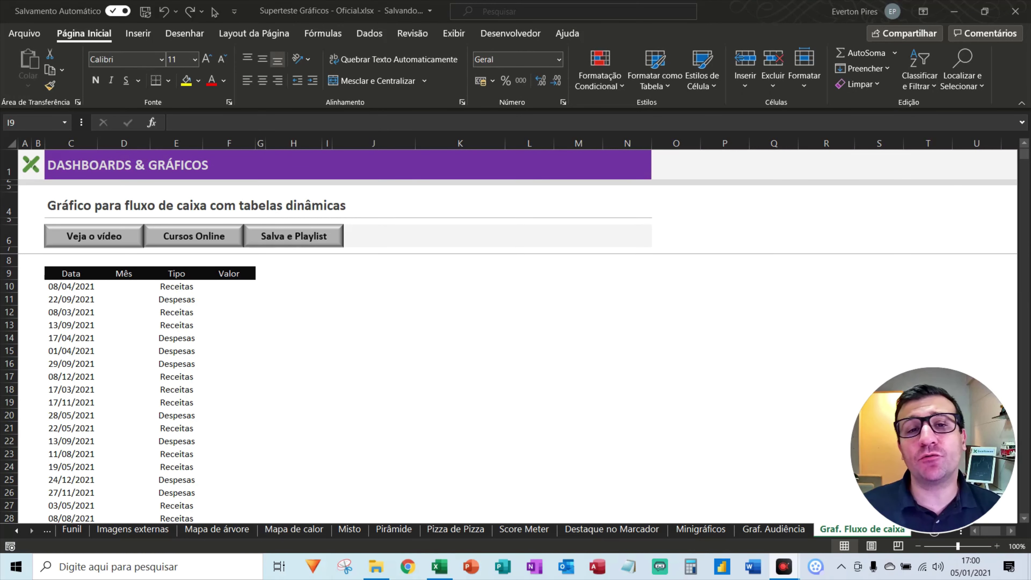
Step: Inspect the dates in the Data column, such as 08/03/2021, and move to cell D10
{"action": "key", "text": "F5"}
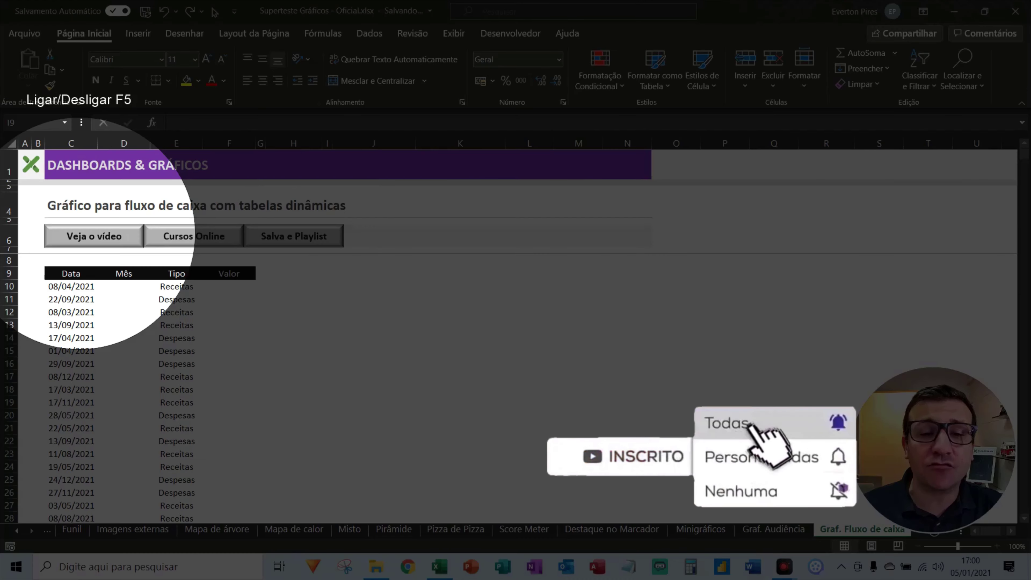
{"action": "key", "text": "F5"}
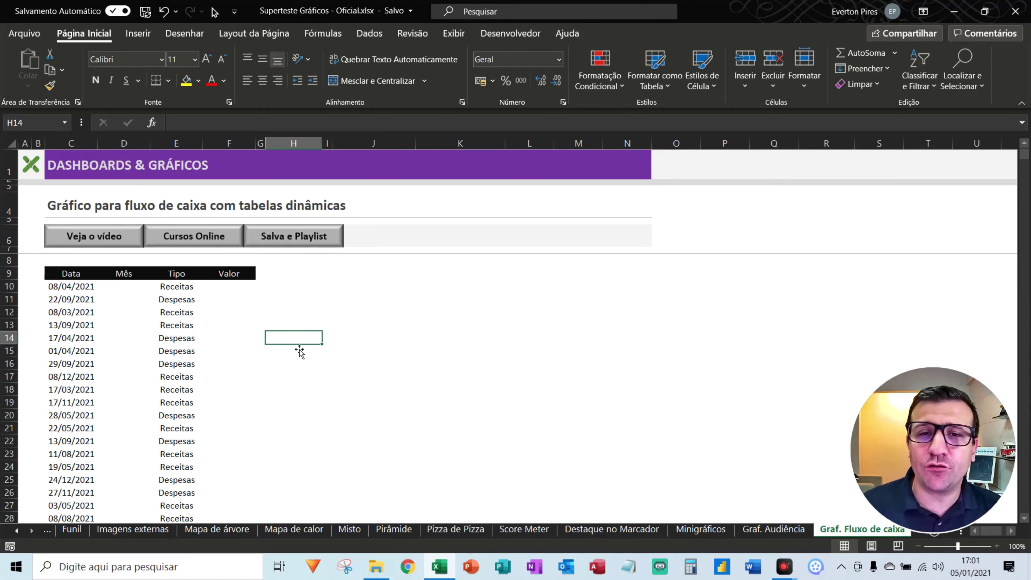
{"action": "key", "text": "F5"}
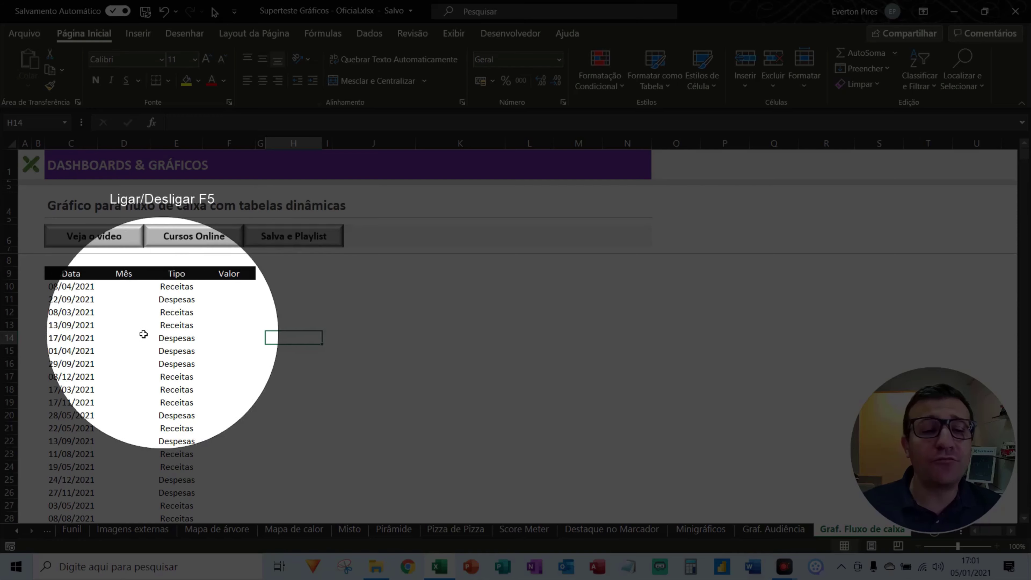
{"action": "key", "text": "F5"}
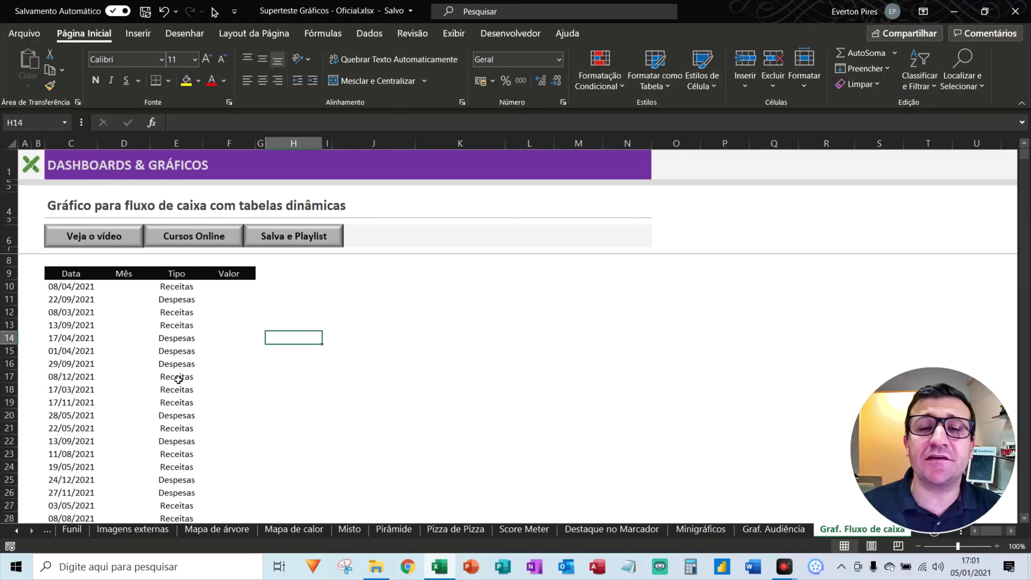
{"action": "left_click", "coordinate": [121, 390]}
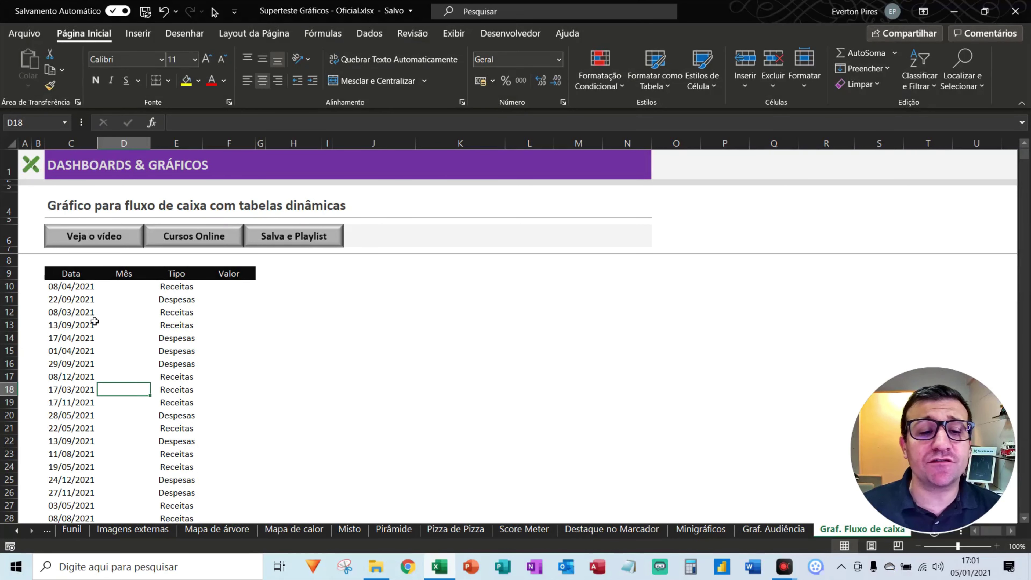
{"action": "left_click", "coordinate": [86, 318]}
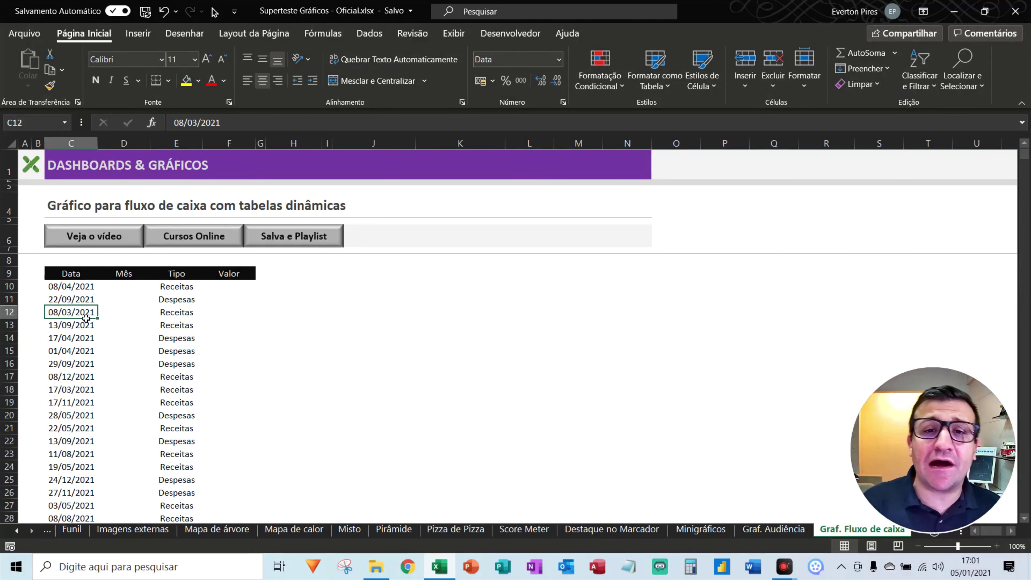
{"action": "key", "text": "Up"}
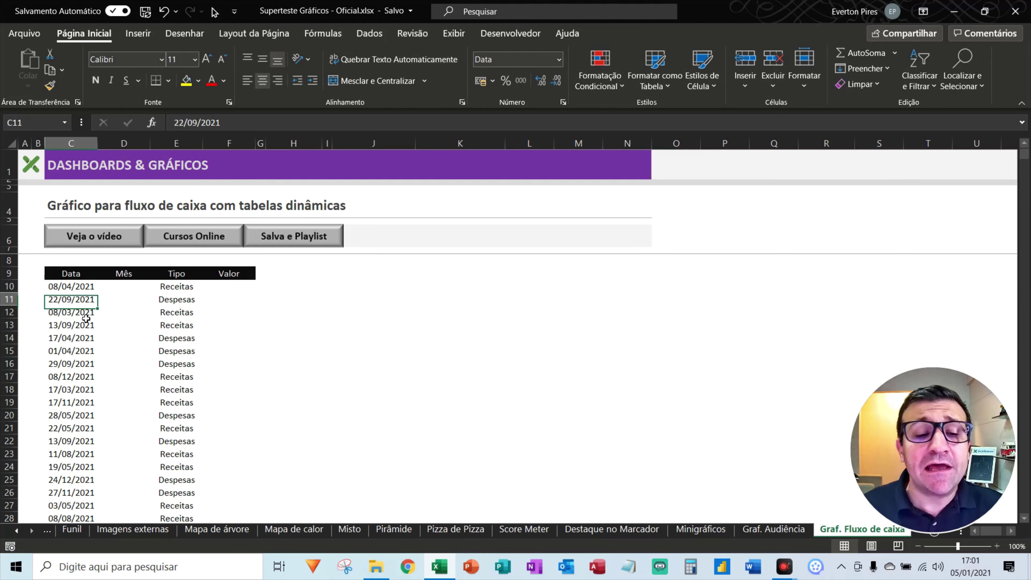
{"action": "key", "text": "Right"}
{"action": "key", "text": "Up"}
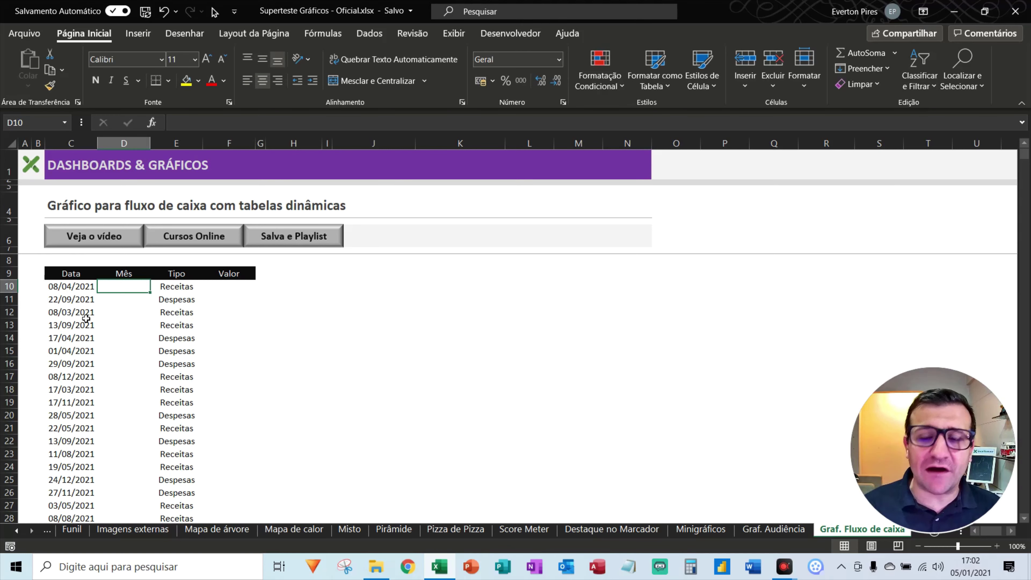
Step: Enter =TEXTO(C10;"mmm") in D10 to get the abbreviated month name
{"action": "type", "text": "=te"}
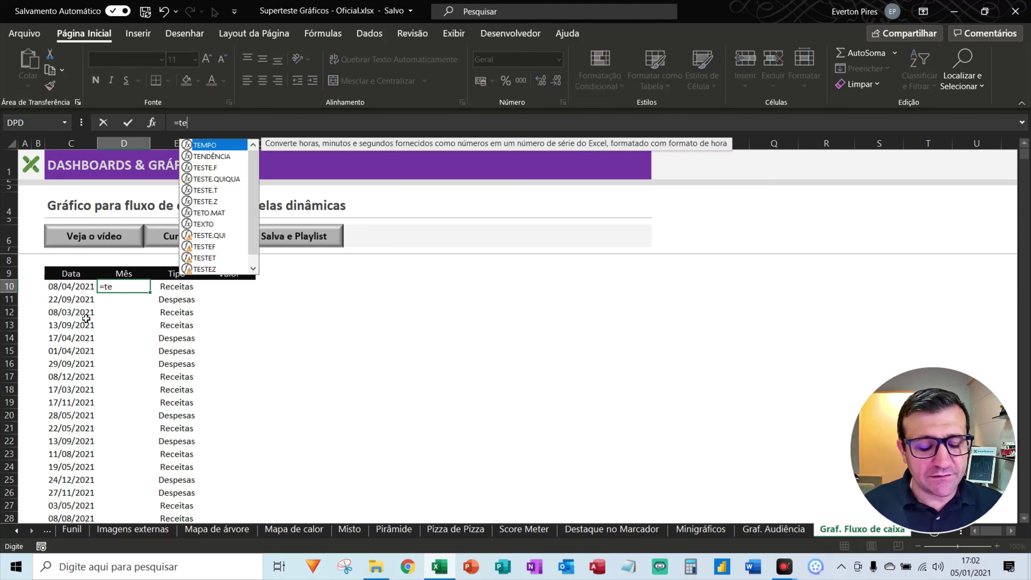
{"action": "type", "text": "xto("}
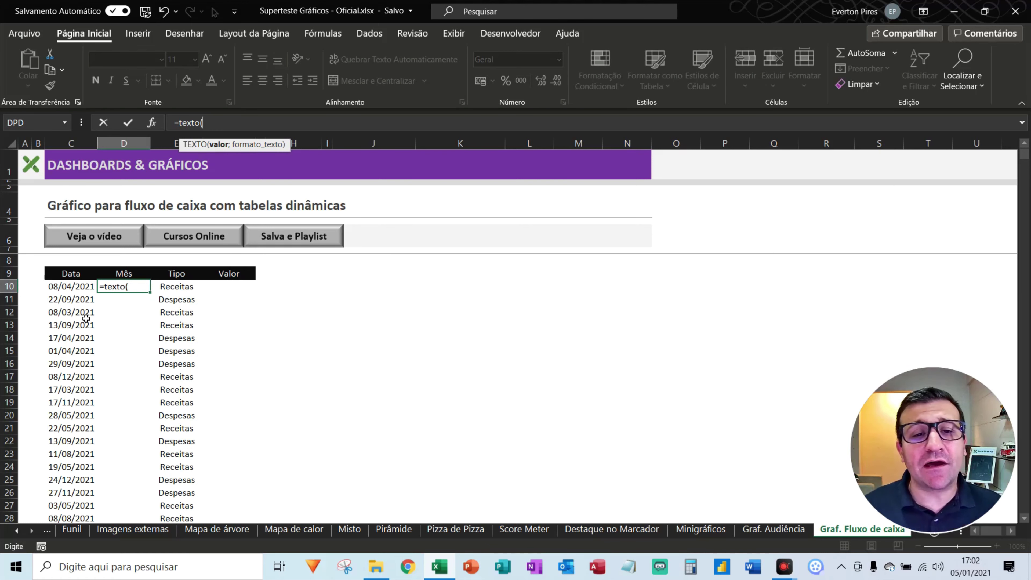
{"action": "left_click", "coordinate": [74, 288]}
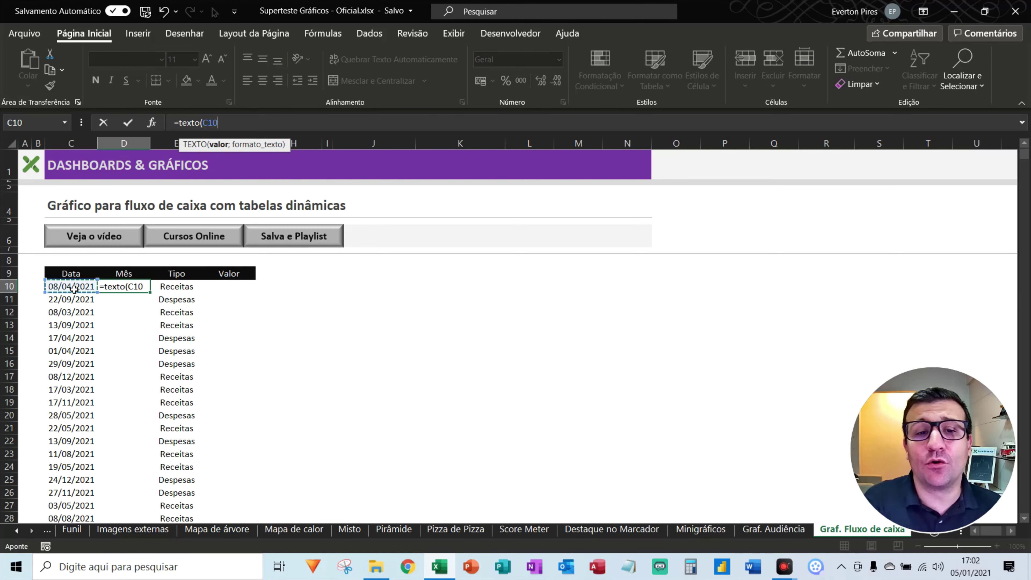
{"action": "type", "text": ";"}
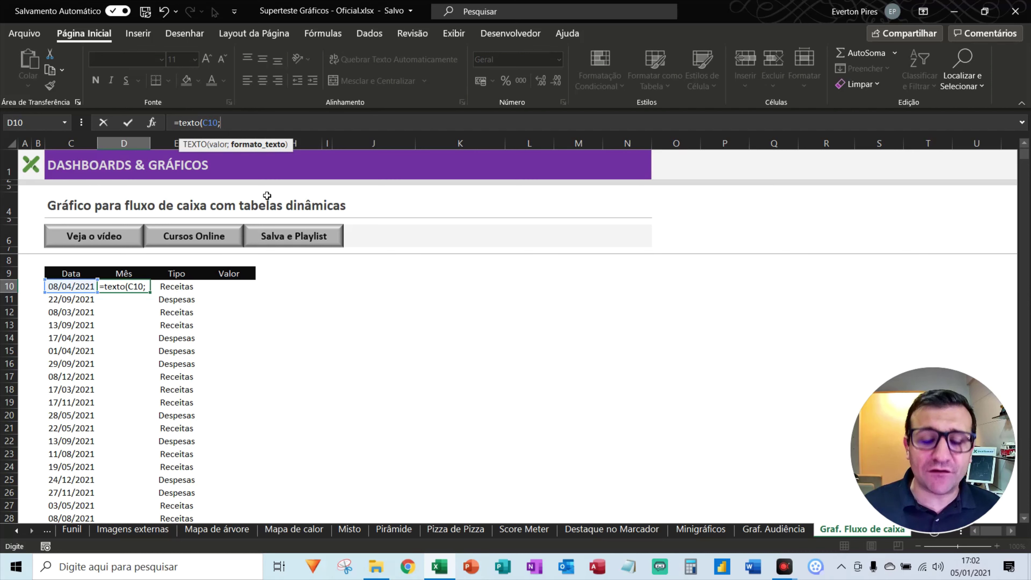
{"action": "type", "text": "\"mmm"}
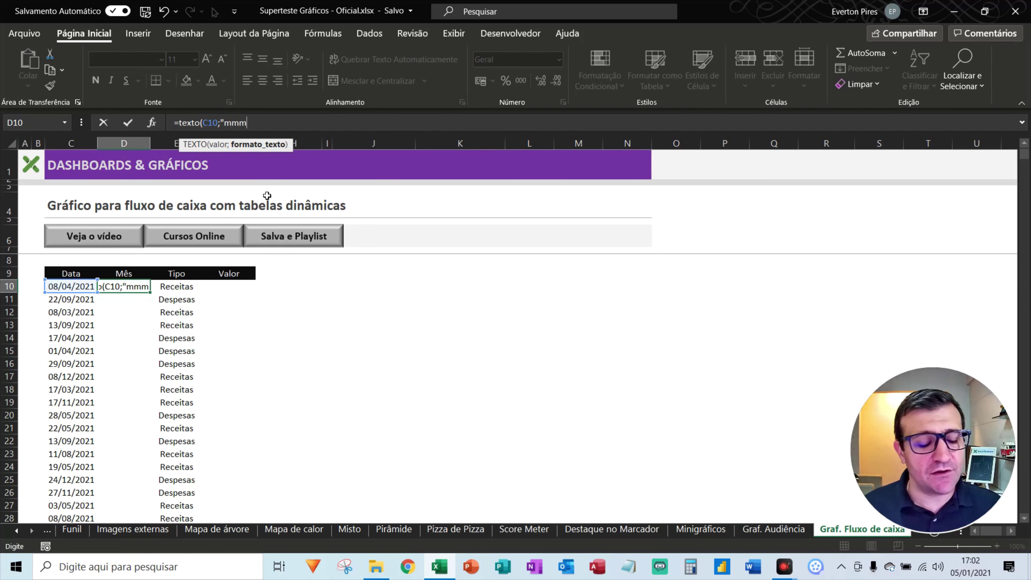
{"action": "type", "text": "\")"}
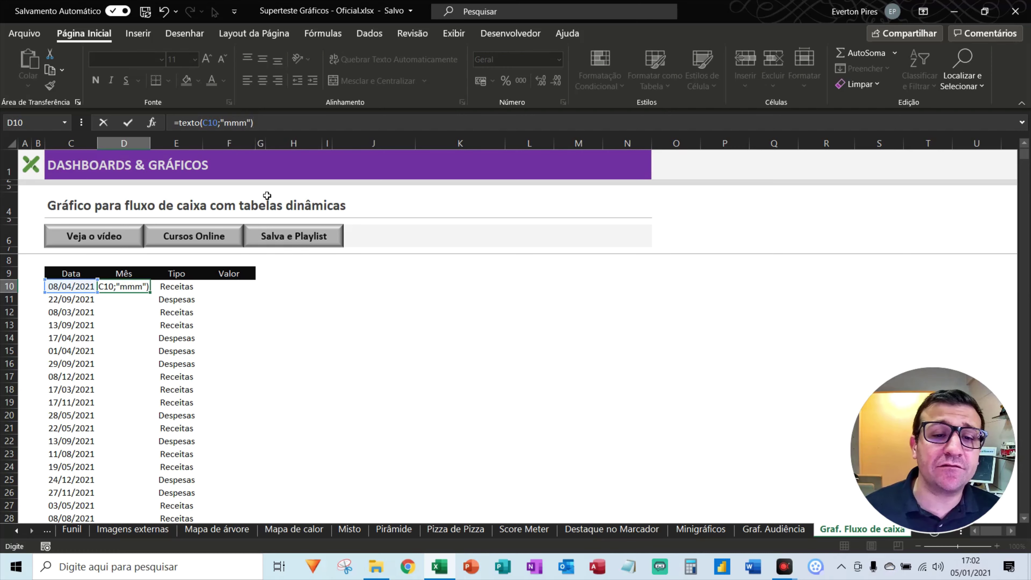
{"action": "key", "text": "Return"}
Step: Wrap the D10 formula in PRI.MAIÚSCULA so the month shows capitalised as Abr
{"action": "key", "text": "Up"}
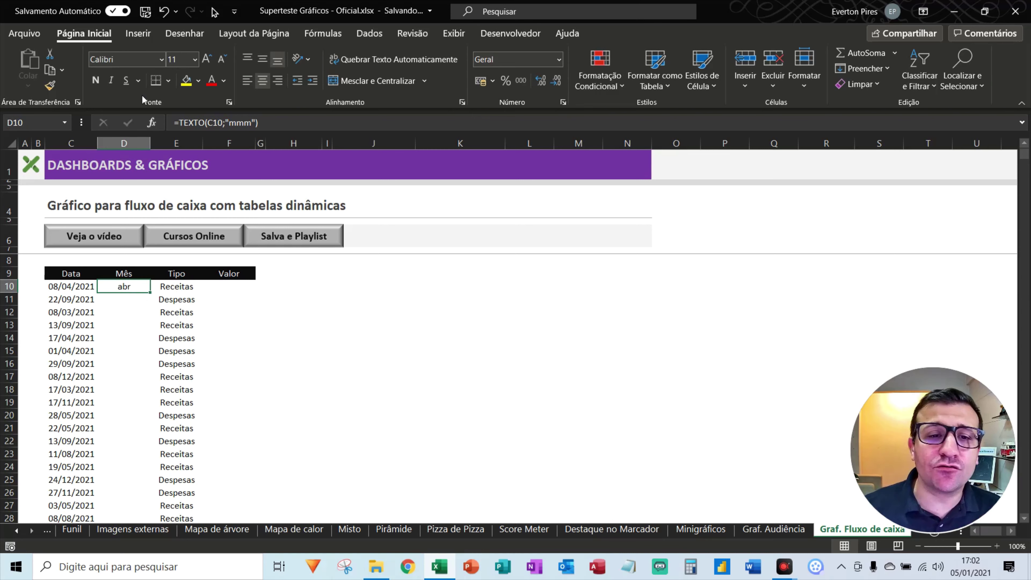
{"action": "left_click", "coordinate": [181, 123]}
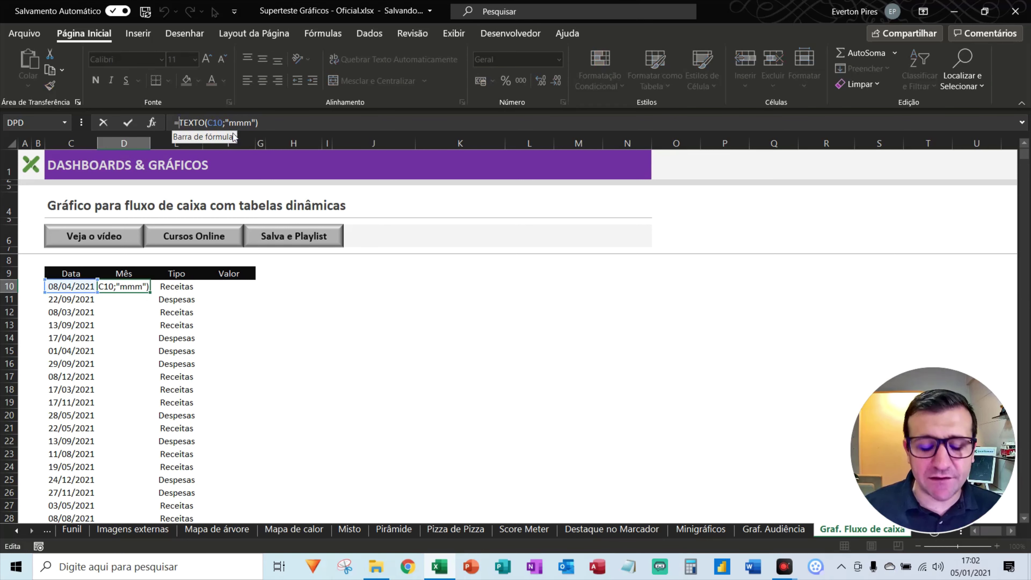
{"action": "type", "text": "pro"}
{"action": "key", "text": "BackSpace"}
{"action": "type", "text": "i"}
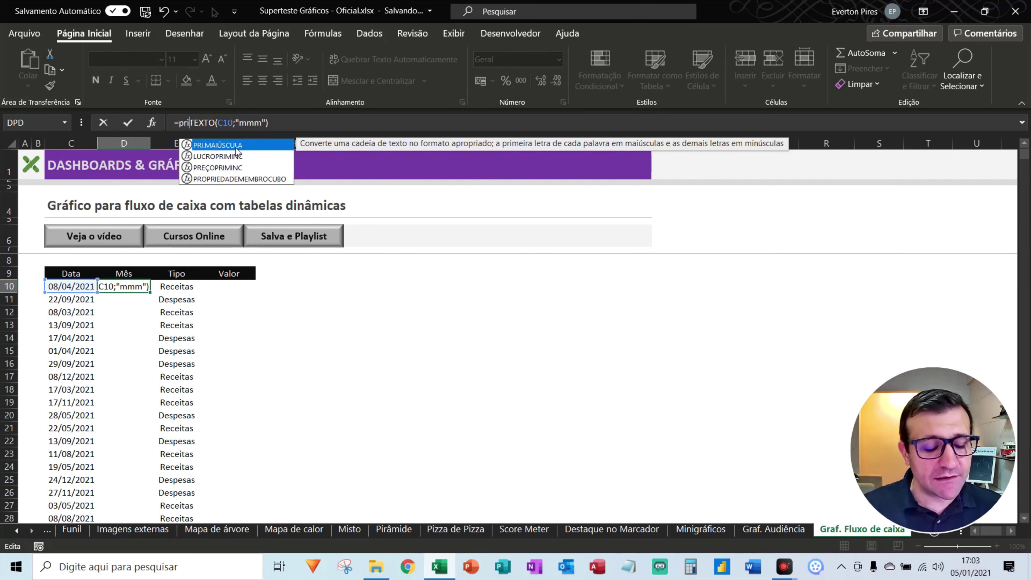
{"action": "double_click", "coordinate": [236, 149]}
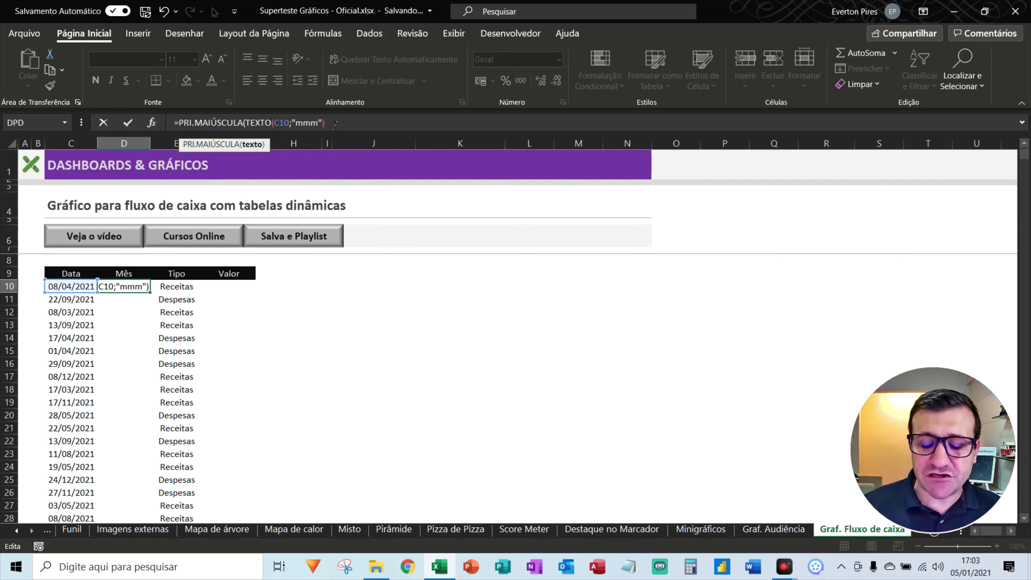
{"action": "key", "text": "Return"}
Step: Copy the month formula down the whole Mês column and check a filled cell
{"action": "left_click", "coordinate": [131, 289]}
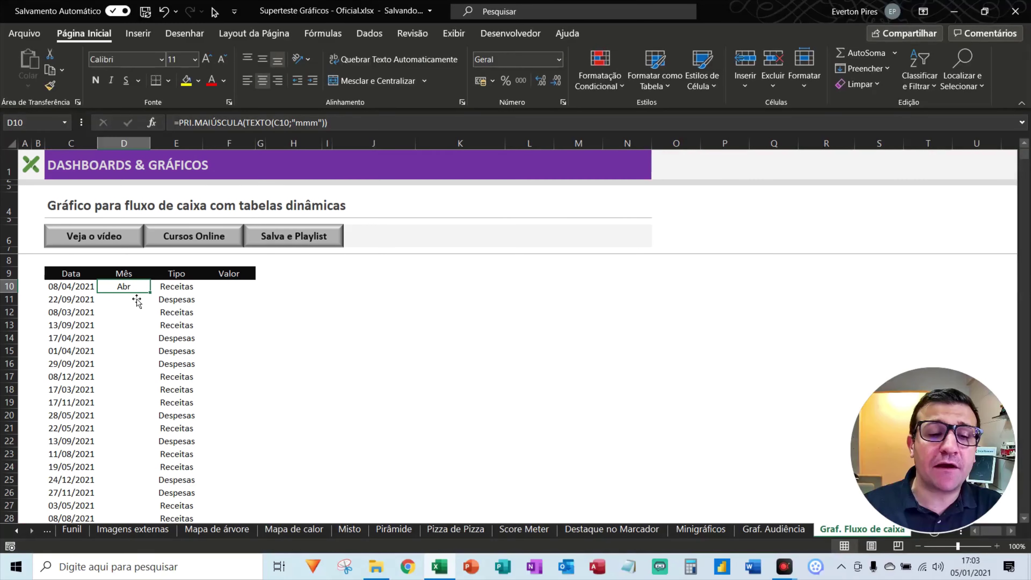
{"action": "double_click", "coordinate": [154, 297]}
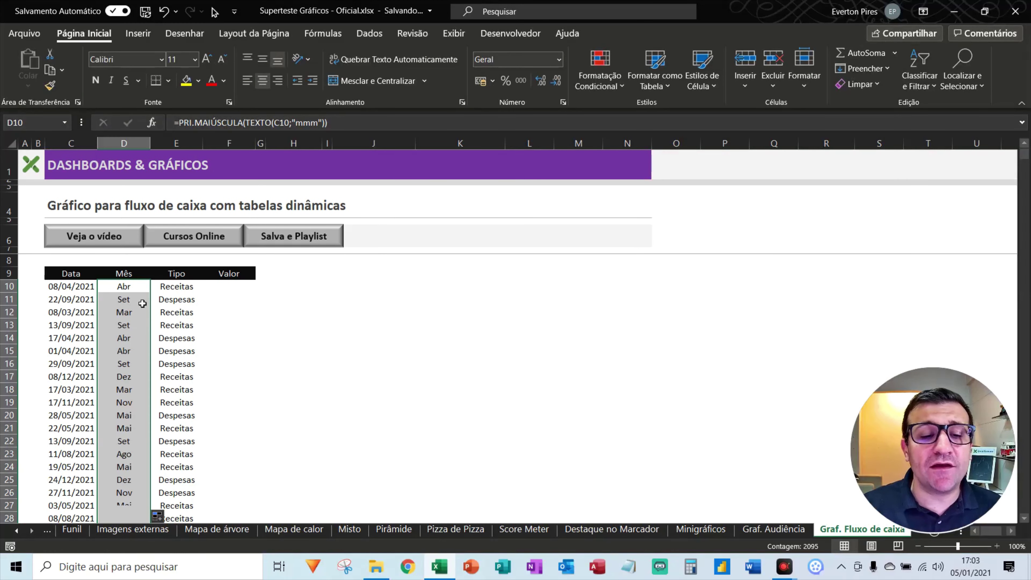
{"action": "left_click", "coordinate": [139, 342]}
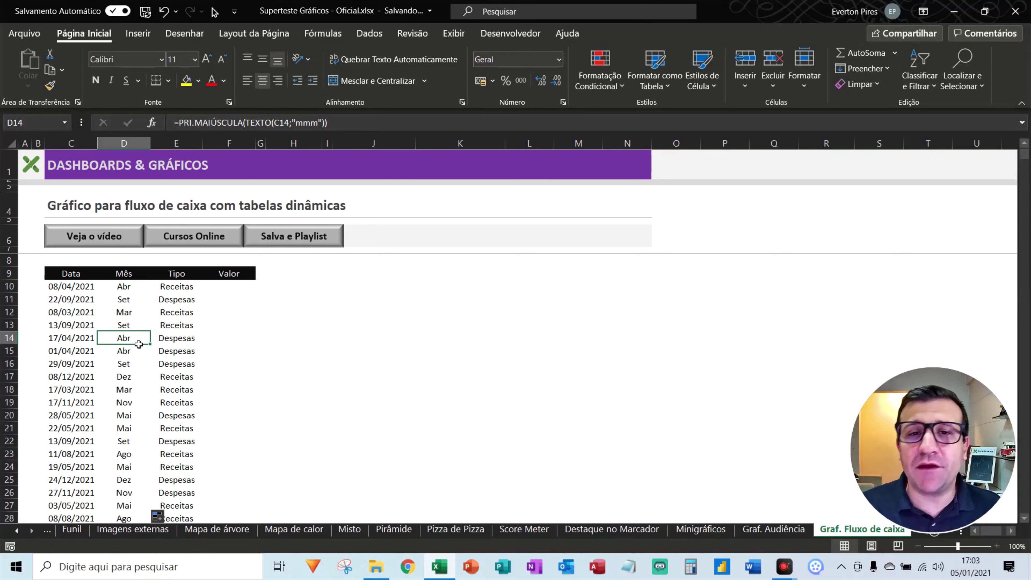
{"action": "left_click", "coordinate": [246, 288]}
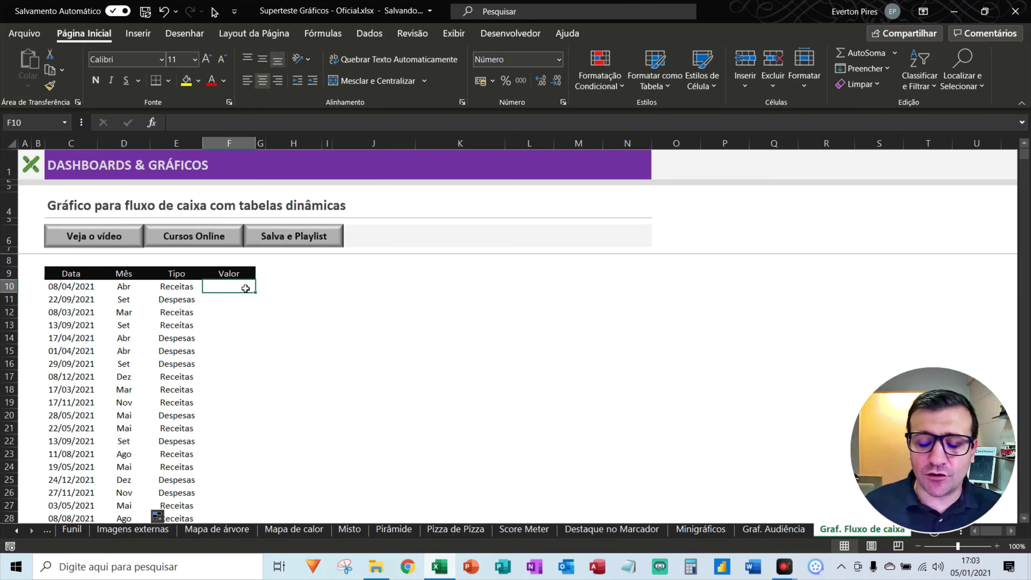
Step: Enter =ALEATÓRIOENTRE(500;5000) in cell F10
{"action": "type", "text": "=ale"}
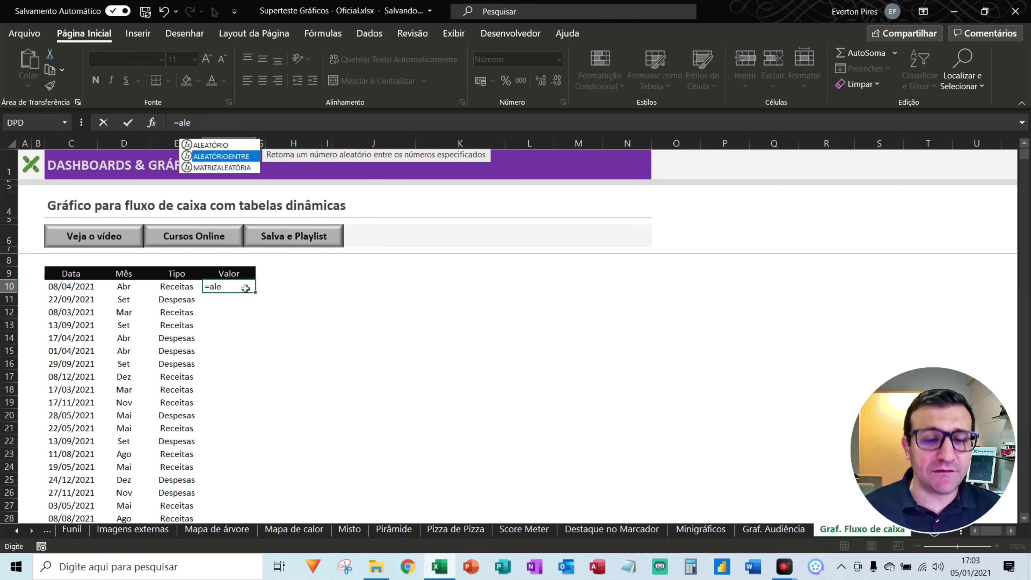
{"action": "key", "text": "Tab"}
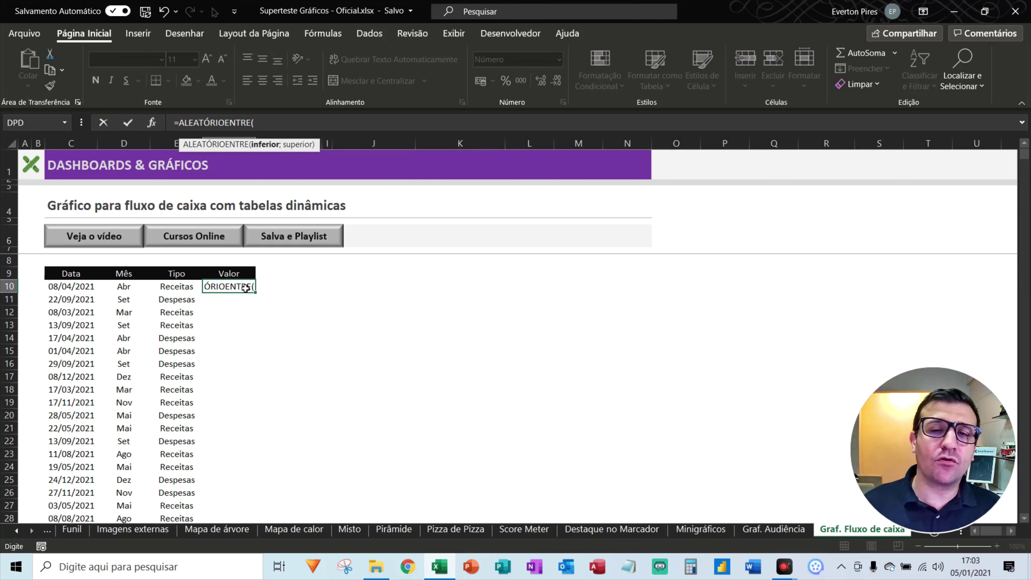
{"action": "type", "text": "500"}
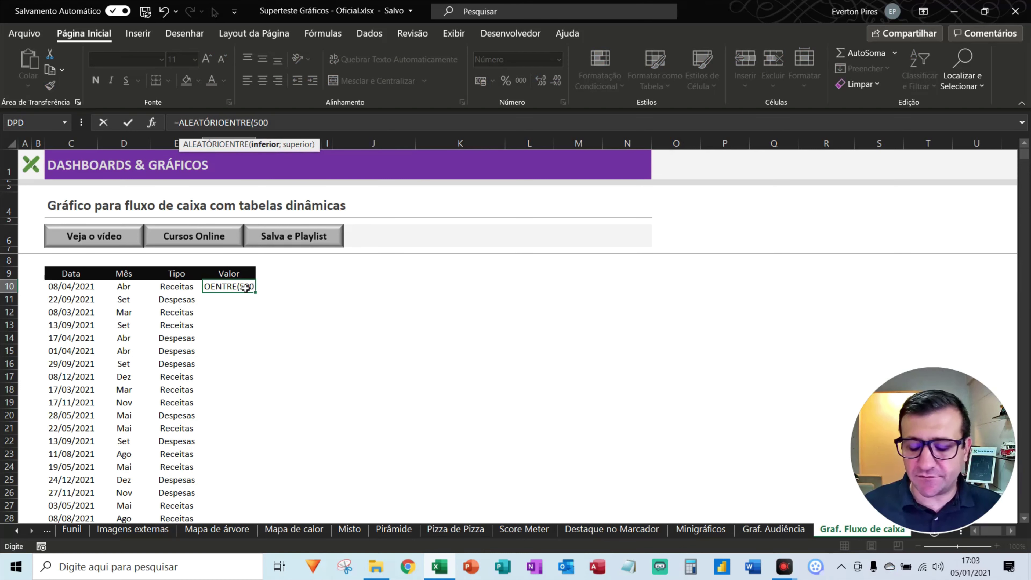
{"action": "type", "text": ";5"}
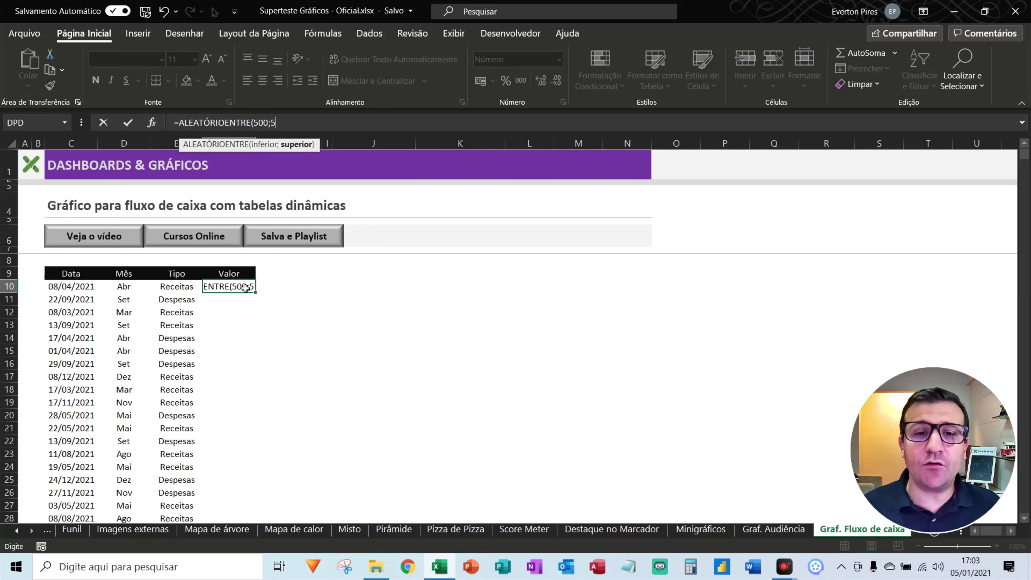
{"action": "type", "text": "000)"}
{"action": "key", "text": "Return"}
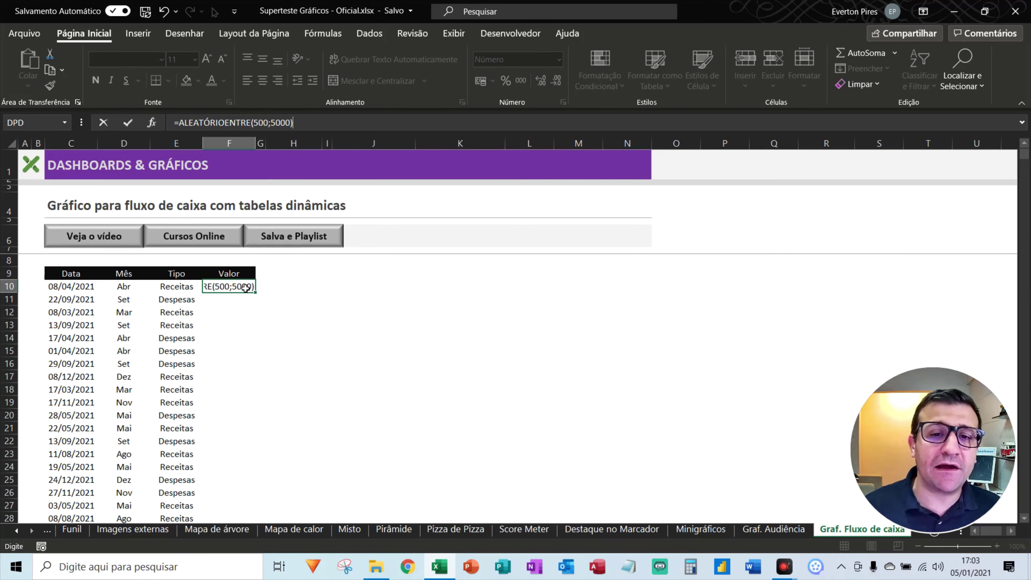
Step: Fill the F10 random-value formula down the rest of the Valor column
{"action": "left_click", "coordinate": [246, 288]}
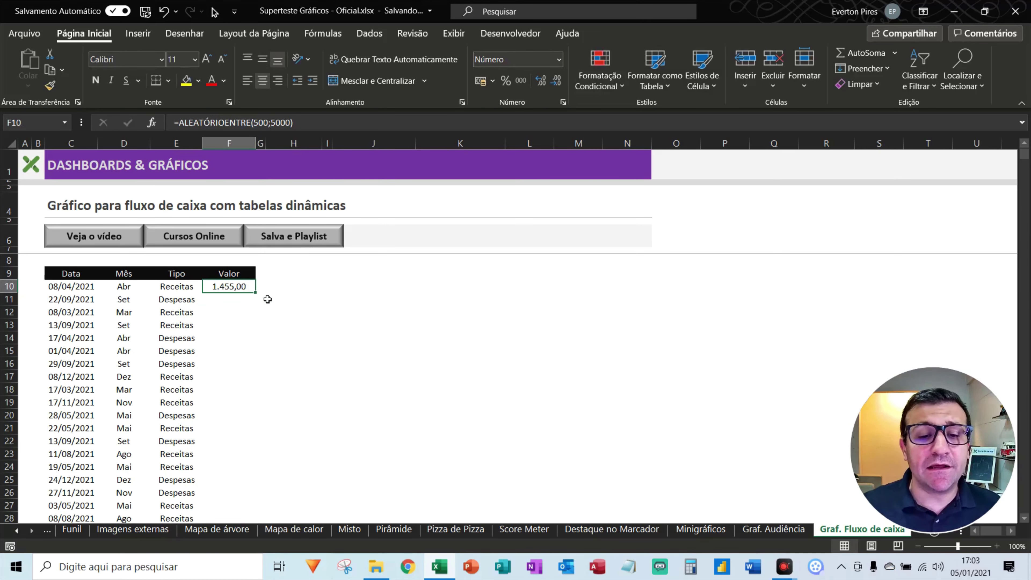
{"action": "double_click", "coordinate": [256, 292]}
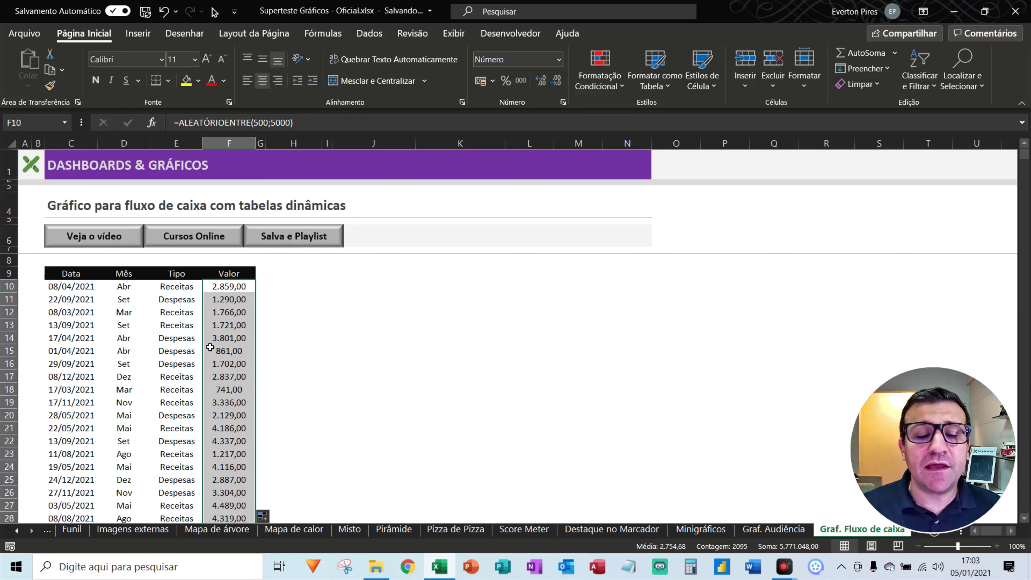
{"action": "left_click", "coordinate": [211, 339]}
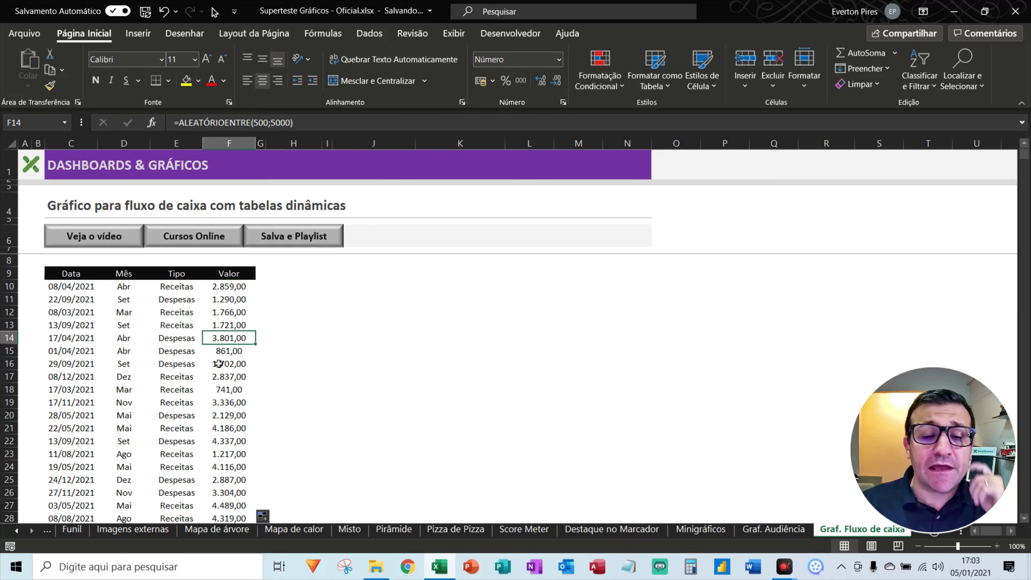
{"action": "key", "text": "ctrl+alt+g"}
{"action": "left_click_drag", "start_coordinate": [474, 293], "coordinate": [266, 342]}
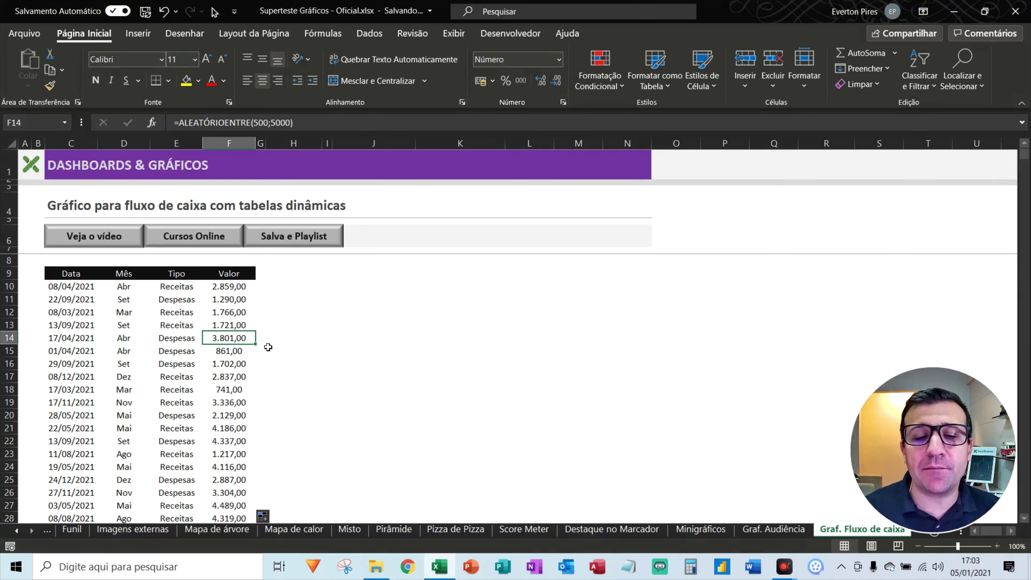
Step: Select the cash-flow table from its header down to row 2104, C9:F2104
{"action": "mouse_move", "coordinate": [82, 276]}
{"action": "left_mouse_down"}
{"action": "mouse_move", "coordinate": [160, 292]}
{"action": "mouse_move", "coordinate": [236, 327]}
{"action": "left_mouse_up"}
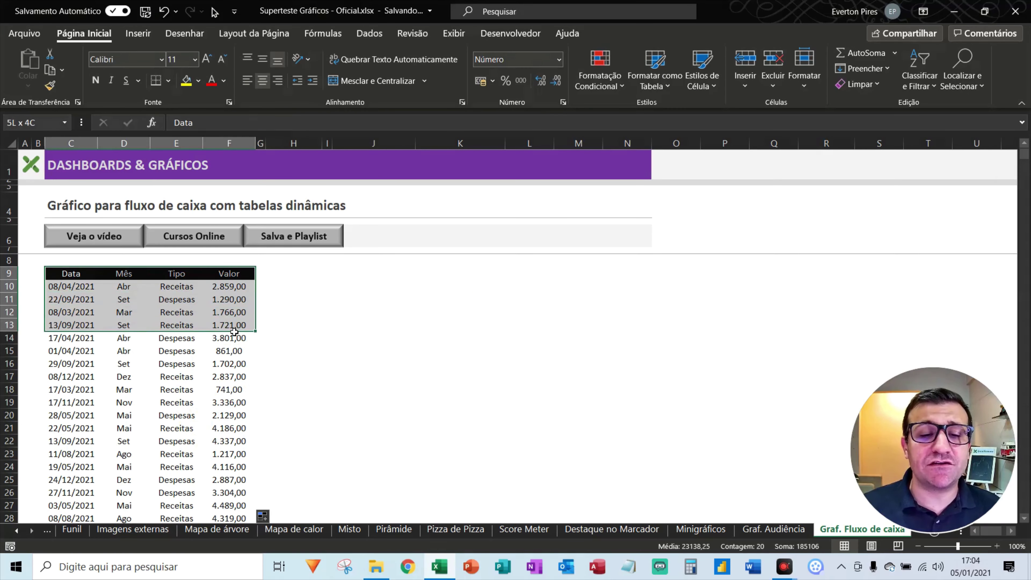
{"action": "key", "text": "End"}
{"action": "key", "text": "shift+Down"}
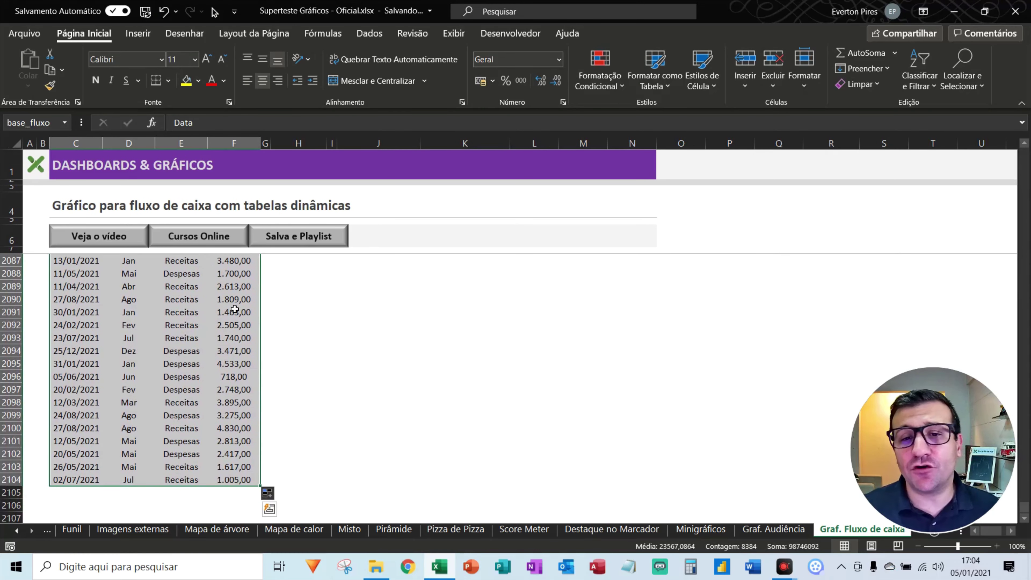
Step: Create the name lançamentos for the selected range in the Name Manager, then close it
{"action": "left_click", "coordinate": [345, 35]}
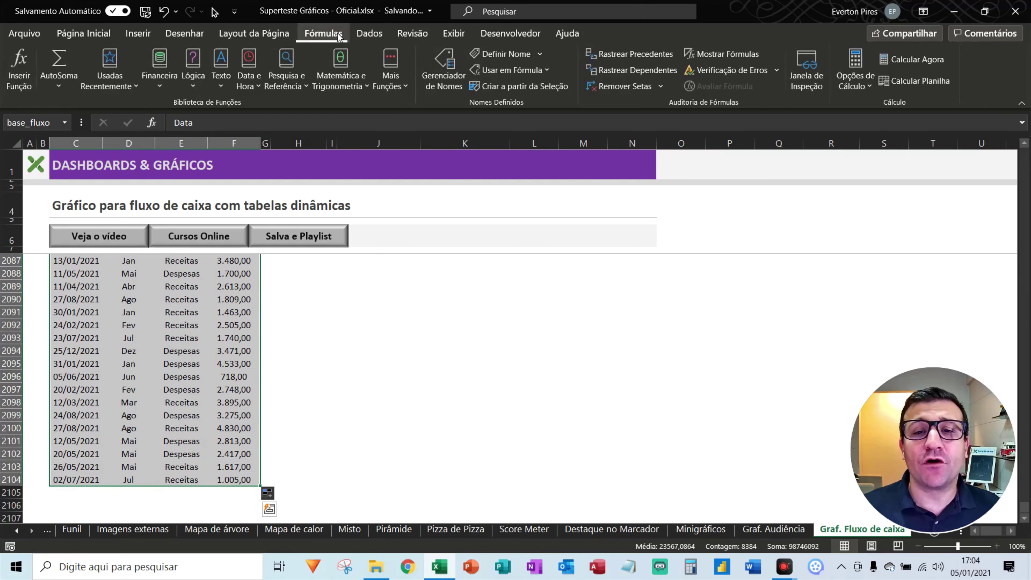
{"action": "left_click", "coordinate": [446, 75]}
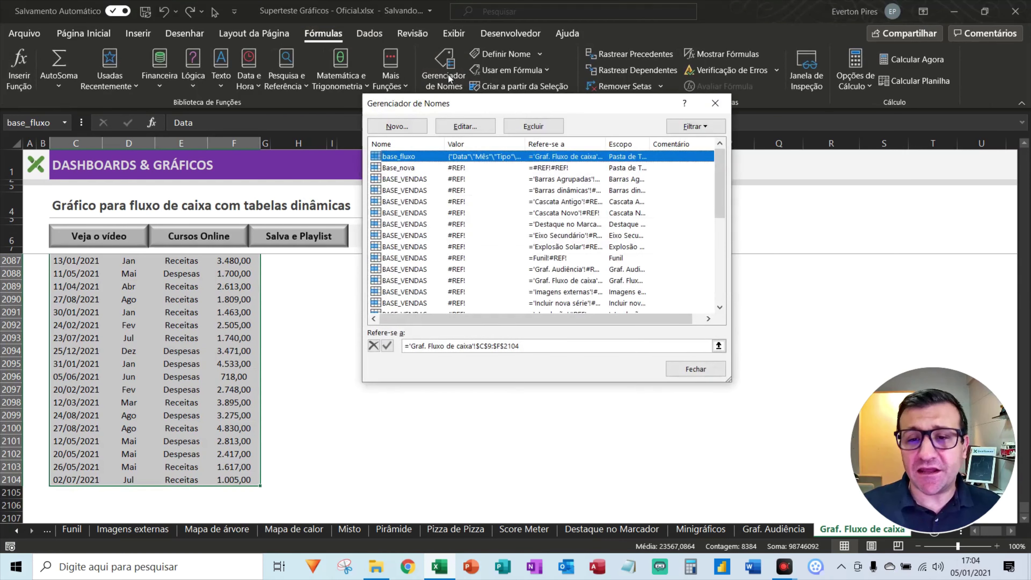
{"action": "left_click", "coordinate": [410, 127]}
{"action": "type", "text": "lançamentos"}
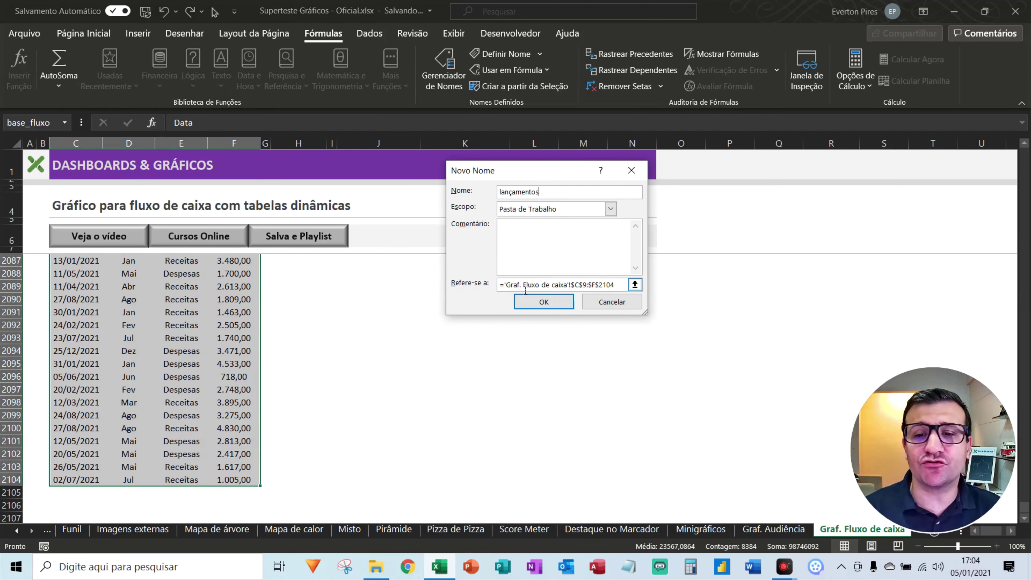
{"action": "left_click", "coordinate": [527, 301]}
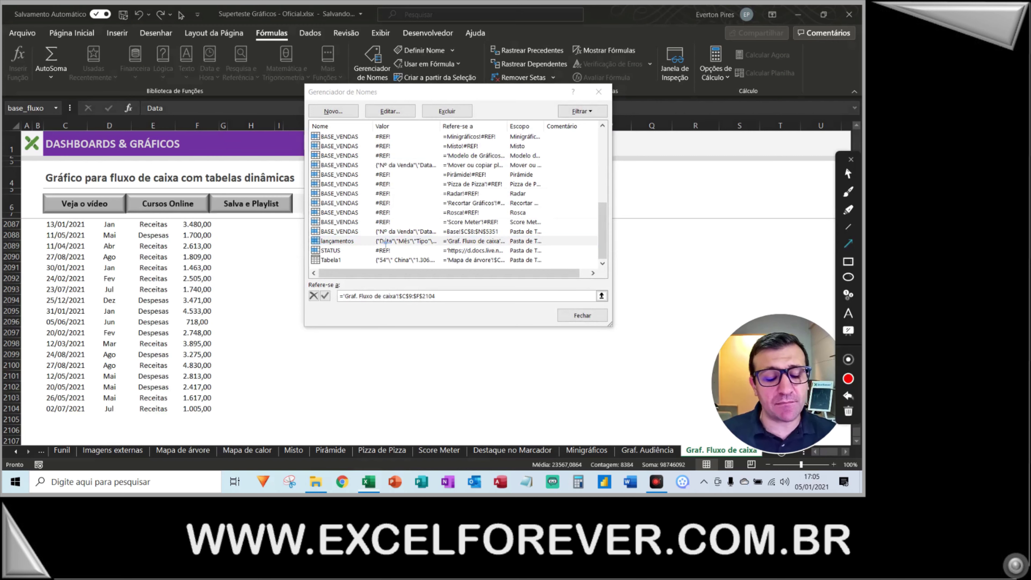
{"action": "left_click_drag", "start_coordinate": [468, 174], "coordinate": [359, 246]}
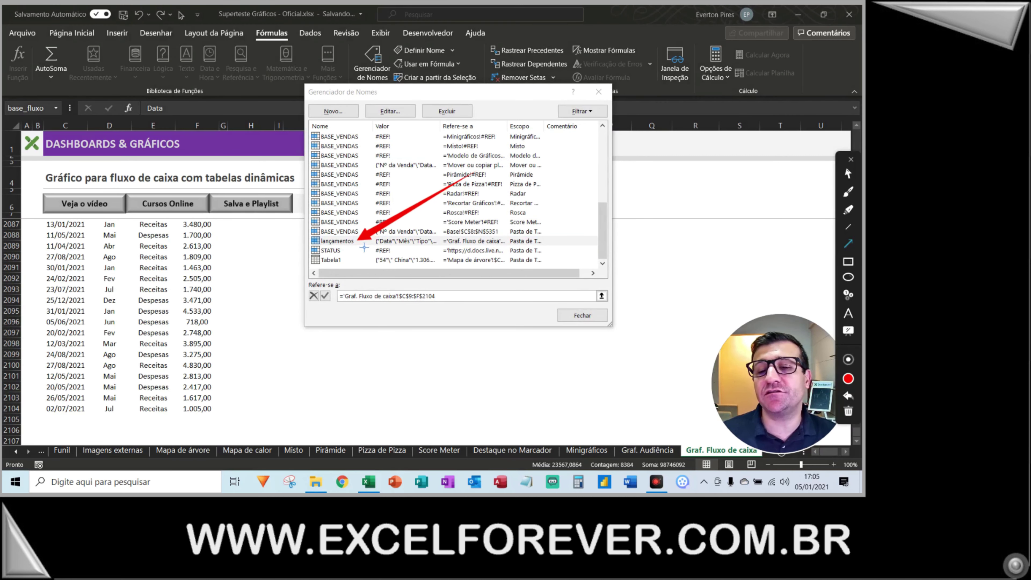
{"action": "left_click", "coordinate": [851, 159]}
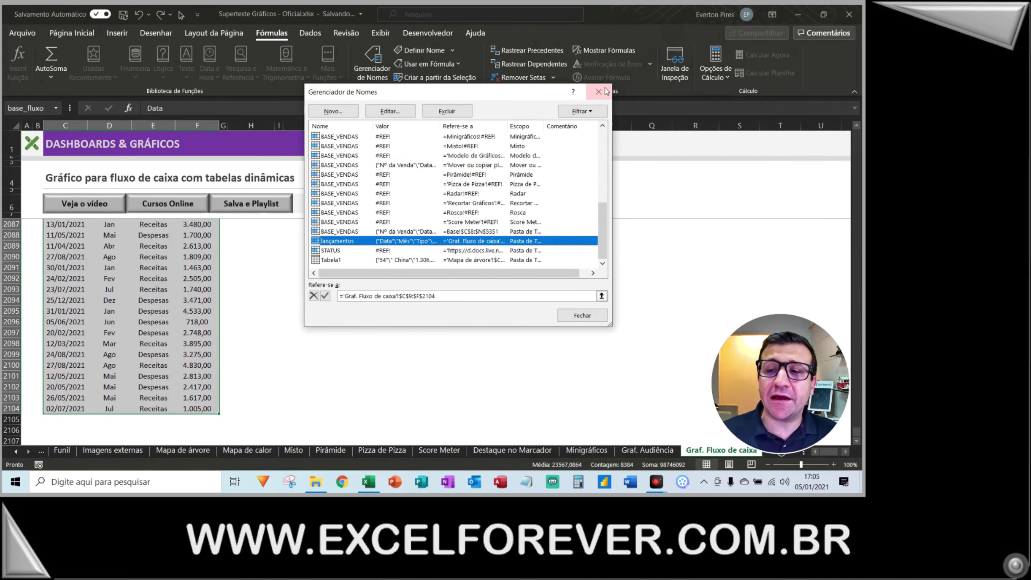
{"action": "left_click", "coordinate": [599, 91]}
{"action": "left_click", "coordinate": [349, 268]}
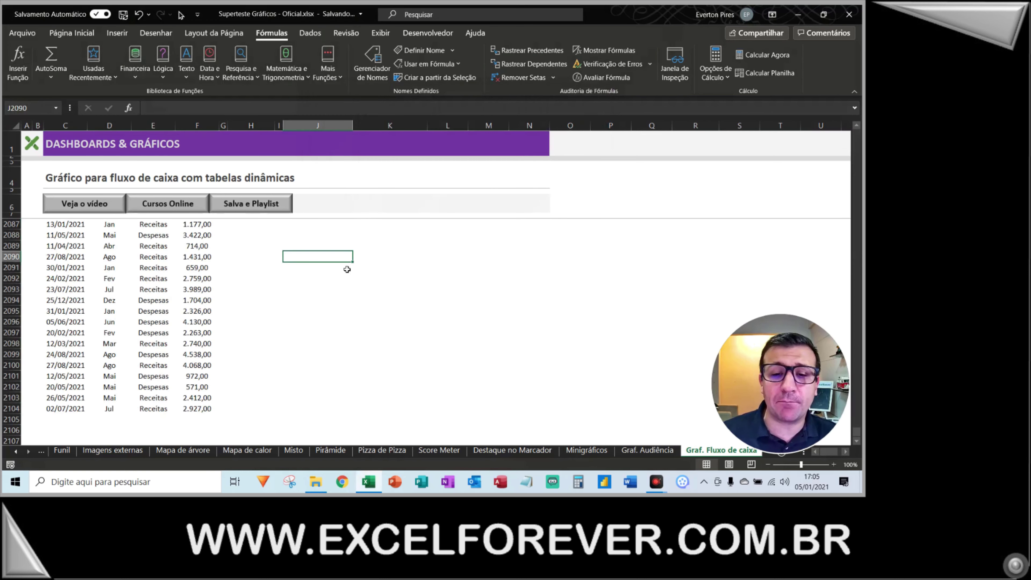
{"action": "key", "text": "ctrl+Home"}
{"action": "left_click", "coordinate": [345, 351]}
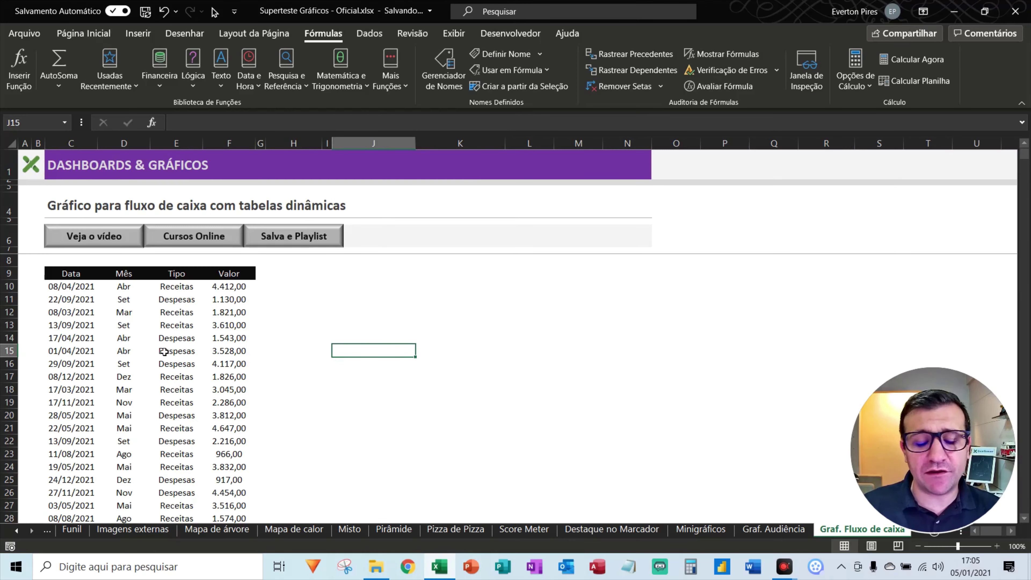
{"action": "key", "text": "F5"}
{"action": "key", "text": "F5"}
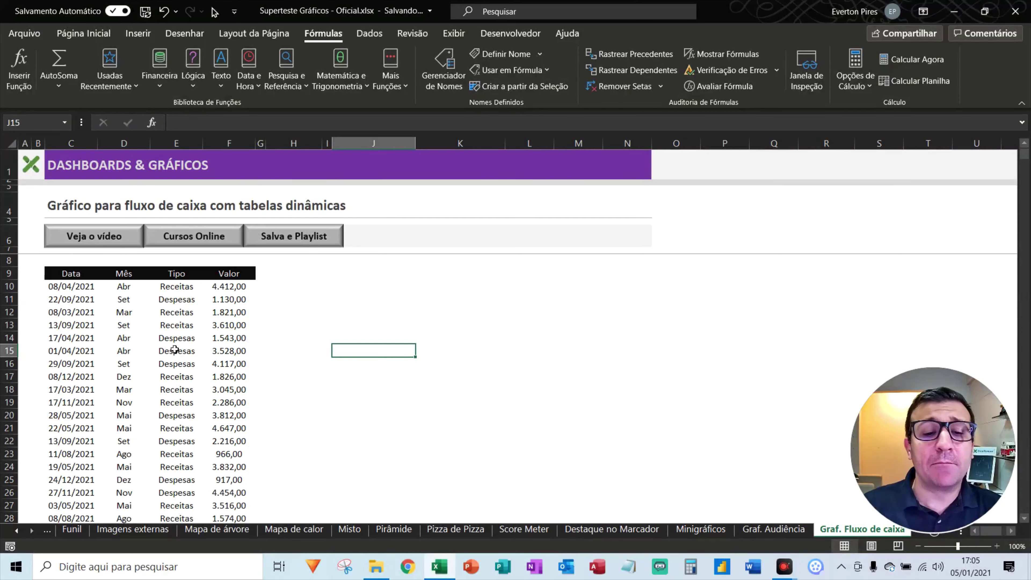
{"action": "left_click", "coordinate": [175, 352]}
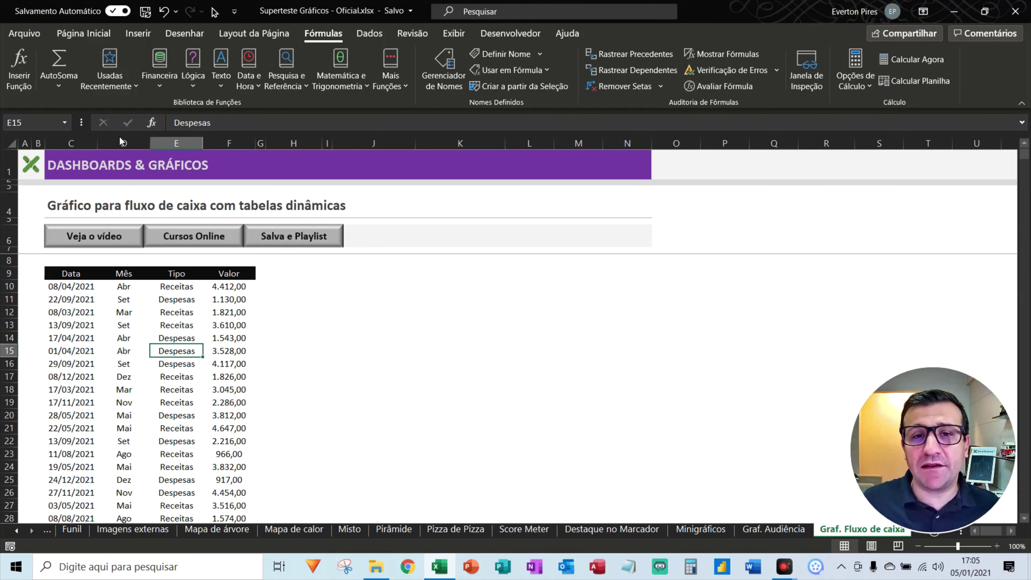
{"action": "key", "text": "F5"}
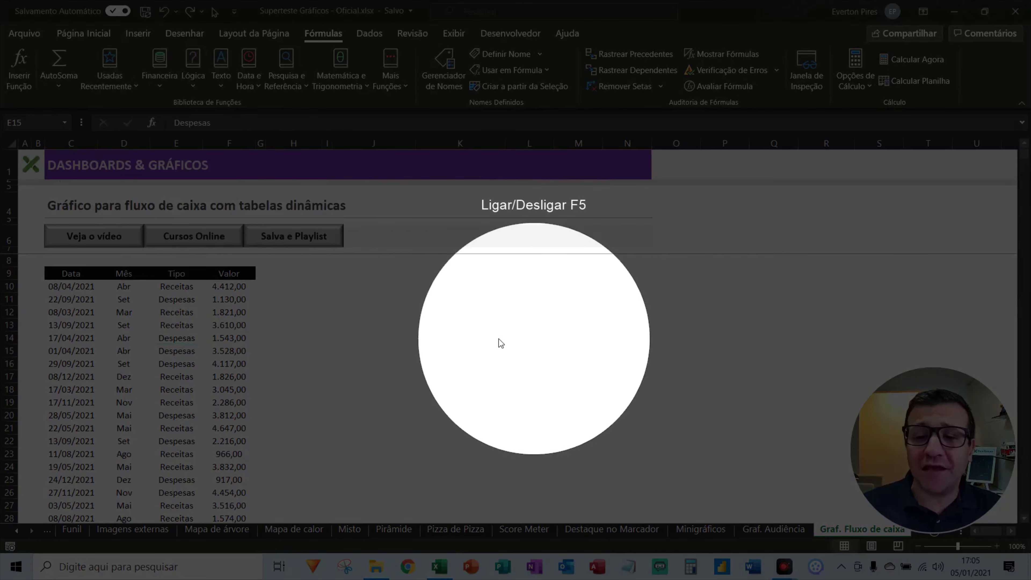
{"action": "key", "text": "F5"}
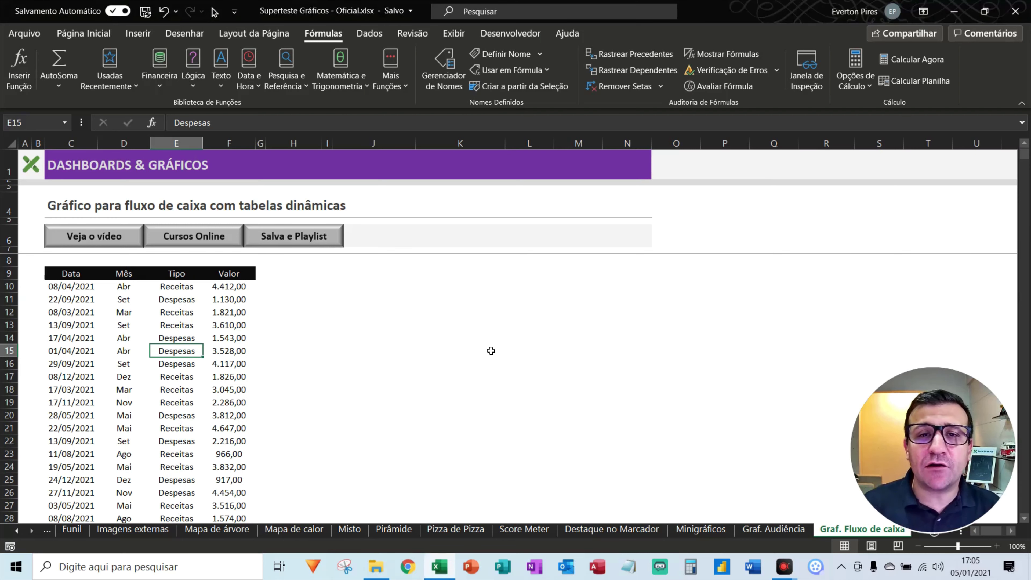
{"action": "left_click", "coordinate": [412, 302]}
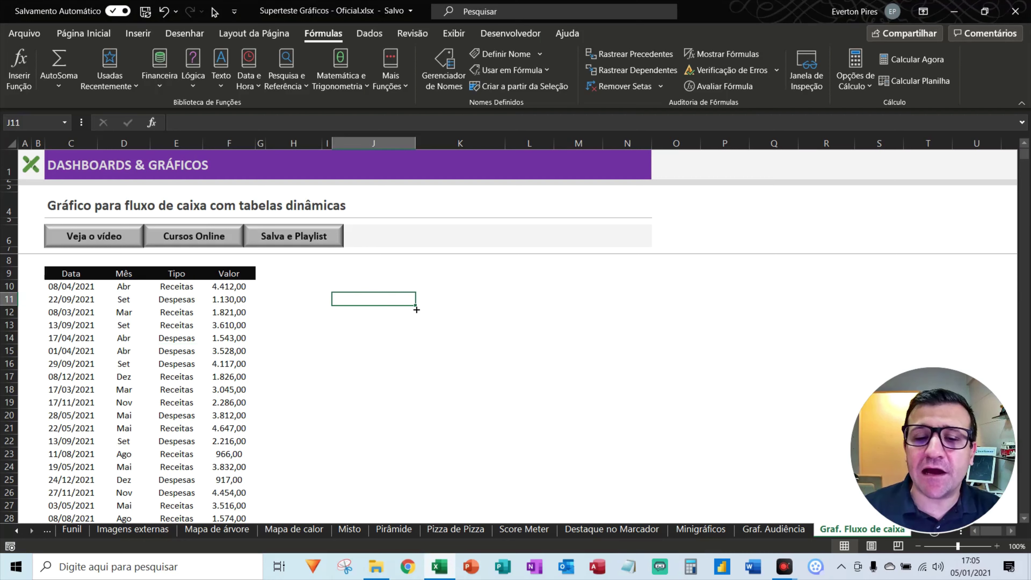
{"action": "left_click", "coordinate": [365, 274]}
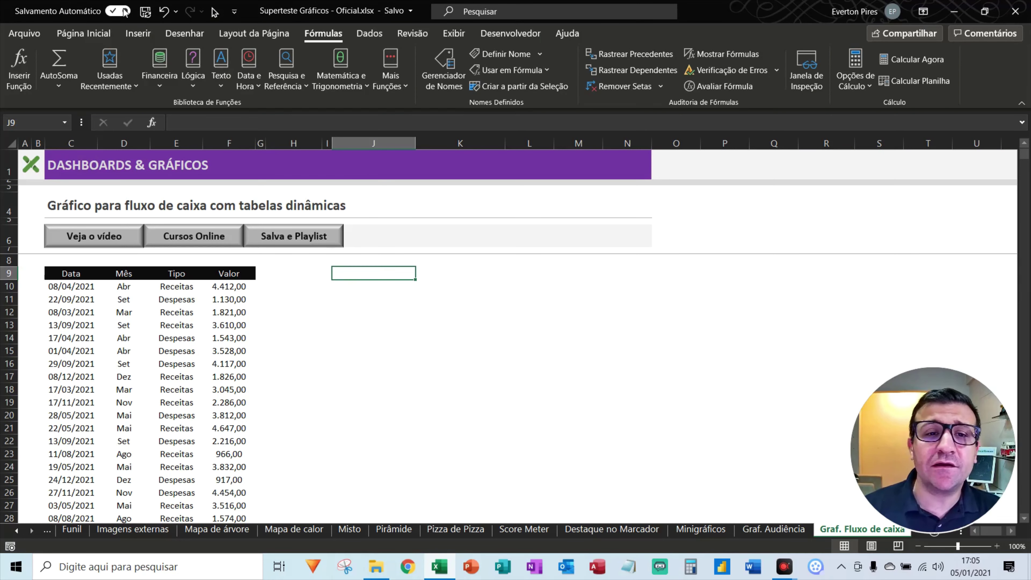
Step: Insert a pivot table at J9 using =lançamentos as its source range
{"action": "left_click", "coordinate": [138, 35]}
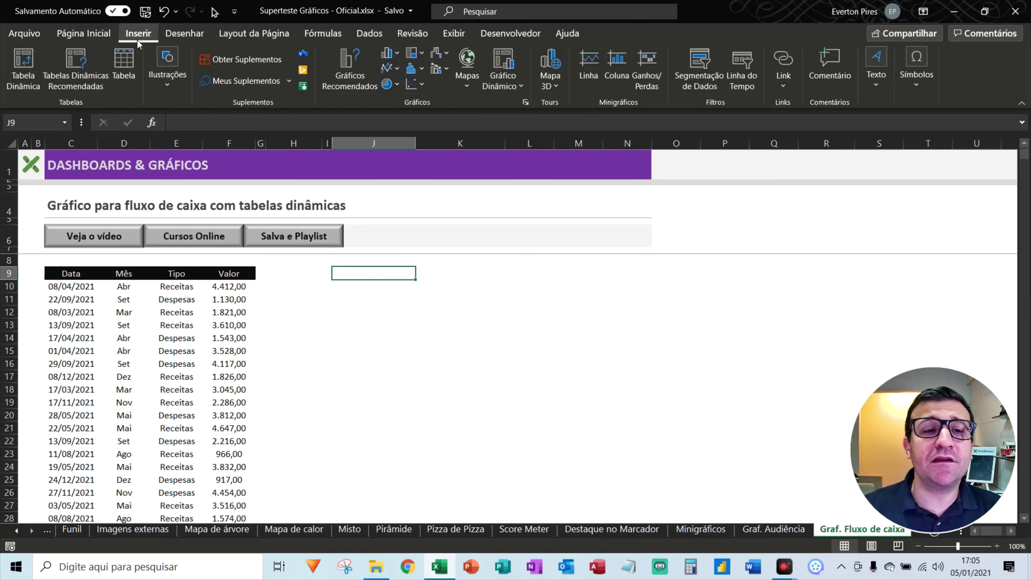
{"action": "left_click", "coordinate": [28, 68]}
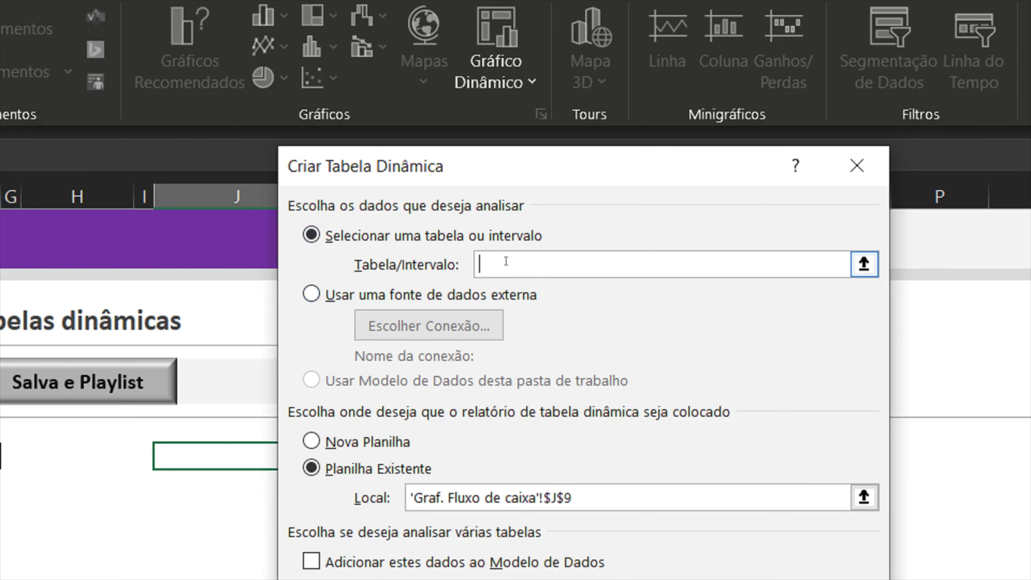
{"action": "type", "text": "=lançam"}
{"action": "type", "text": "entos"}
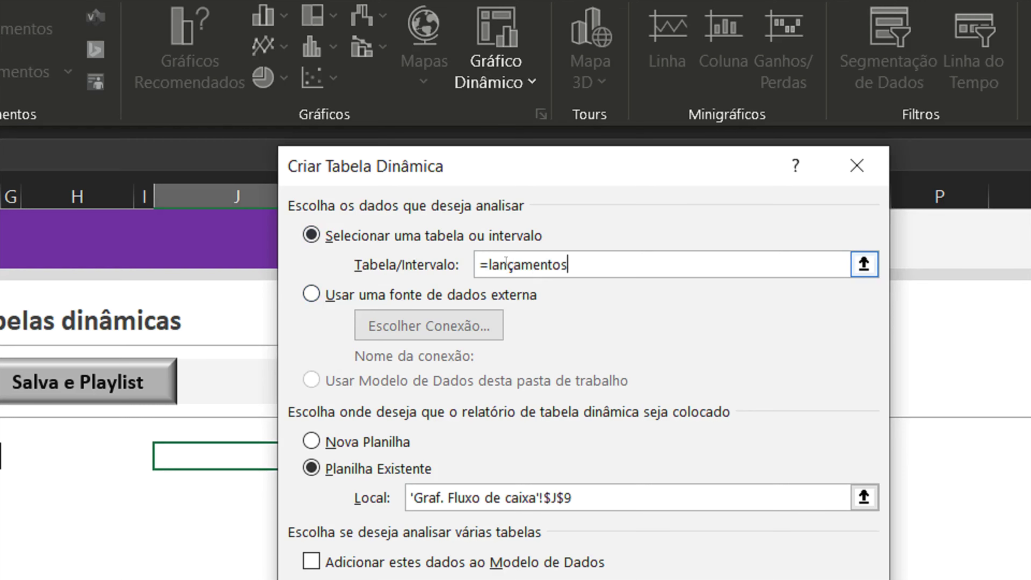
{"action": "key", "text": "Return"}
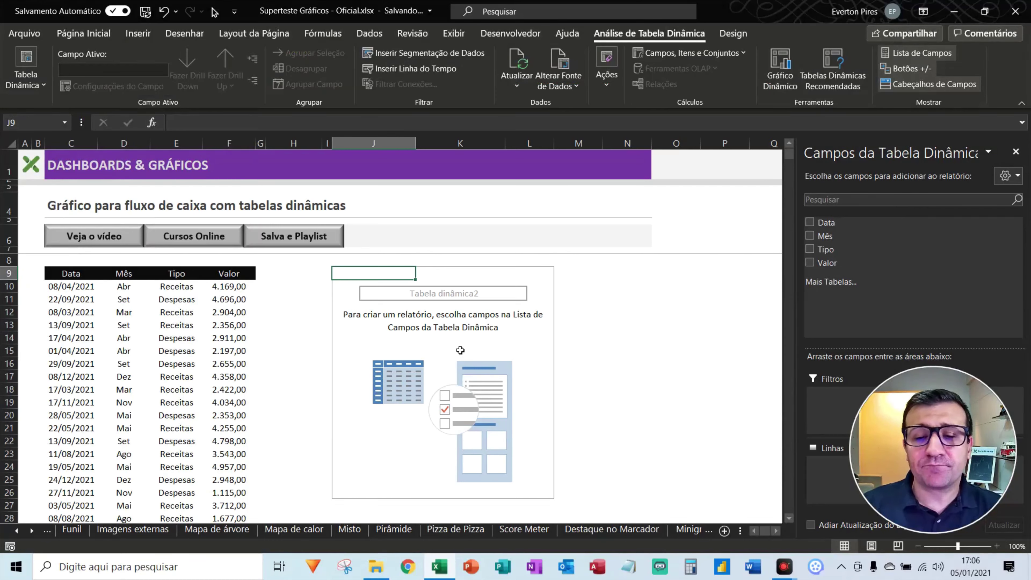
{"action": "key", "text": "F5"}
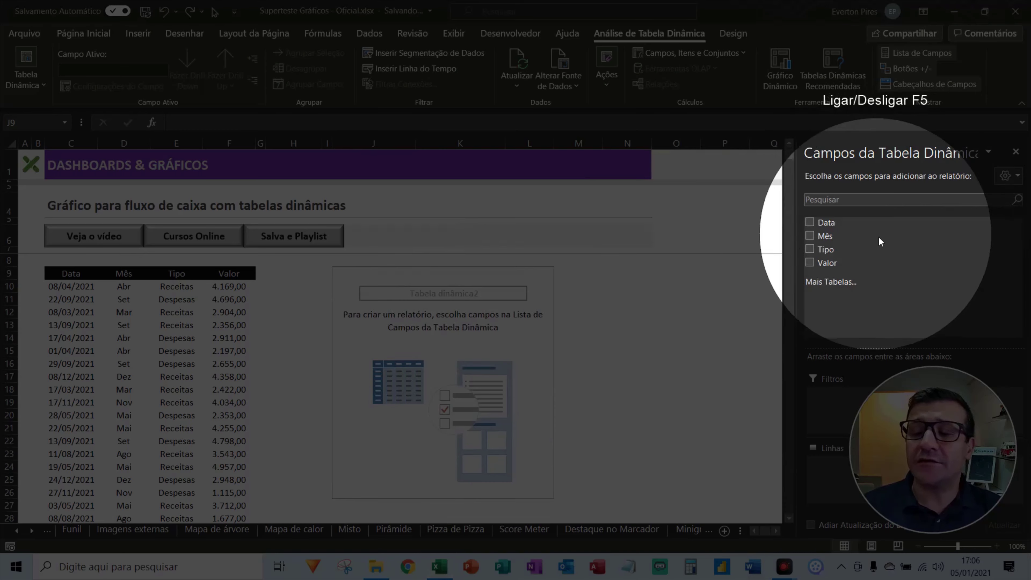
{"action": "key", "text": "F5"}
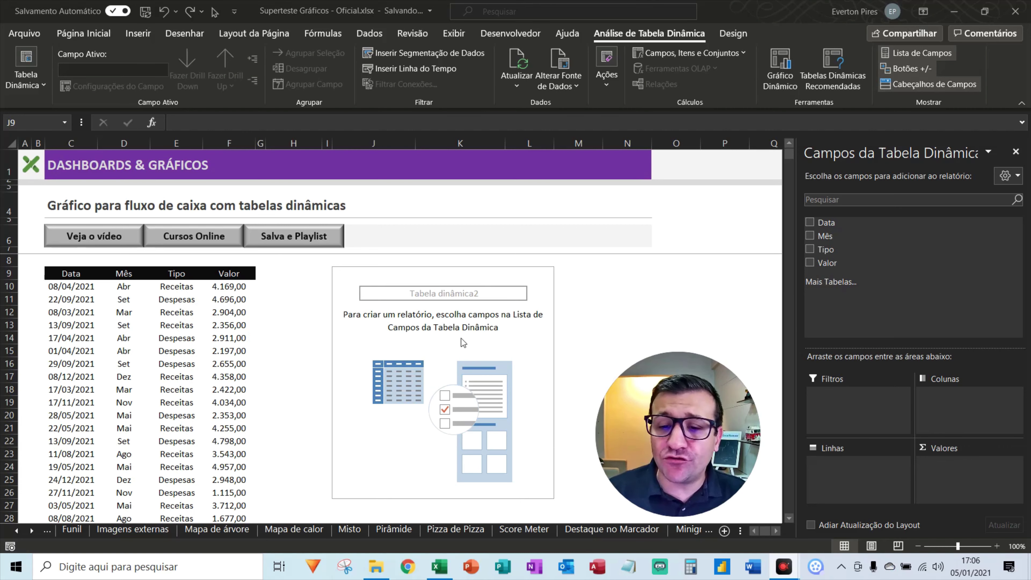
{"action": "left_click", "coordinate": [374, 273]}
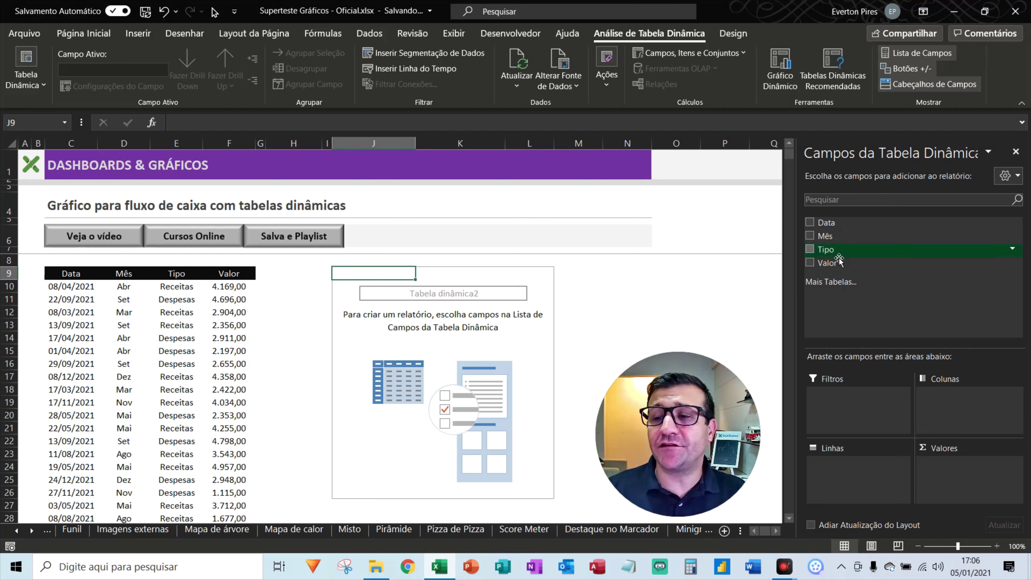
Step: Put Tipo in the pivot rows and sum Valor as the values
{"action": "left_click", "coordinate": [810, 250]}
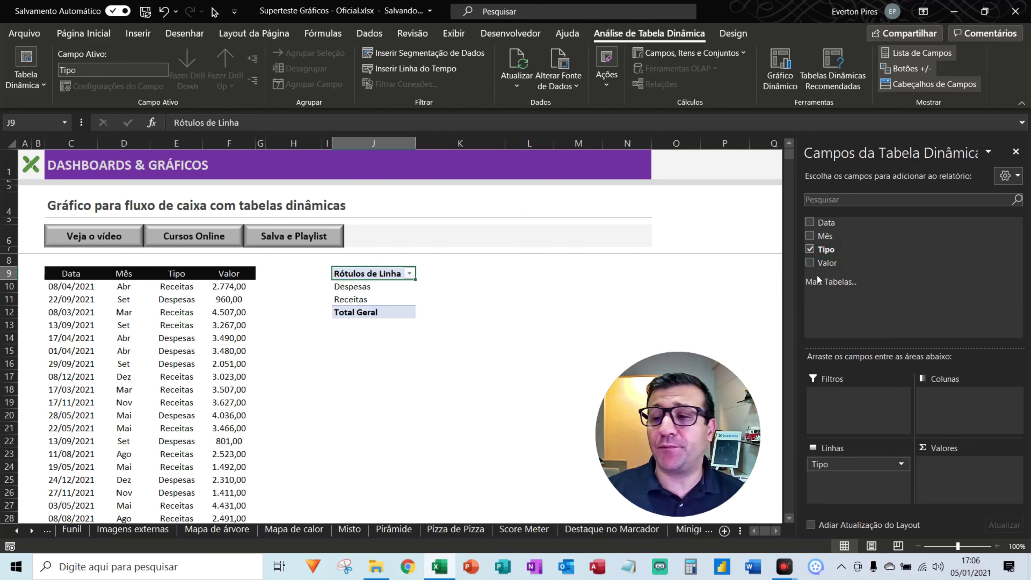
{"action": "left_click", "coordinate": [810, 263]}
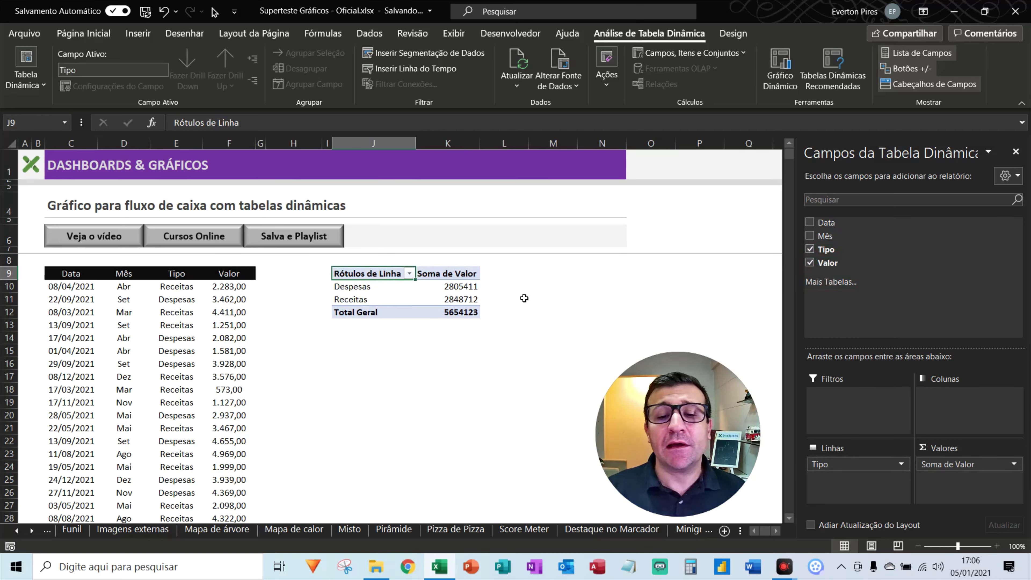
{"action": "key", "text": "F5"}
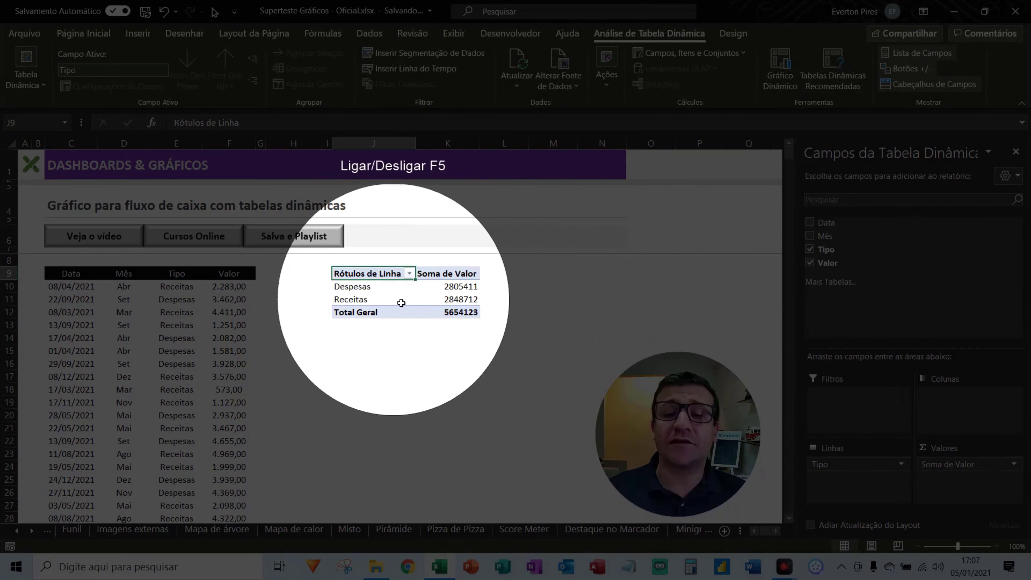
{"action": "mouse_move", "coordinate": [460, 299]}
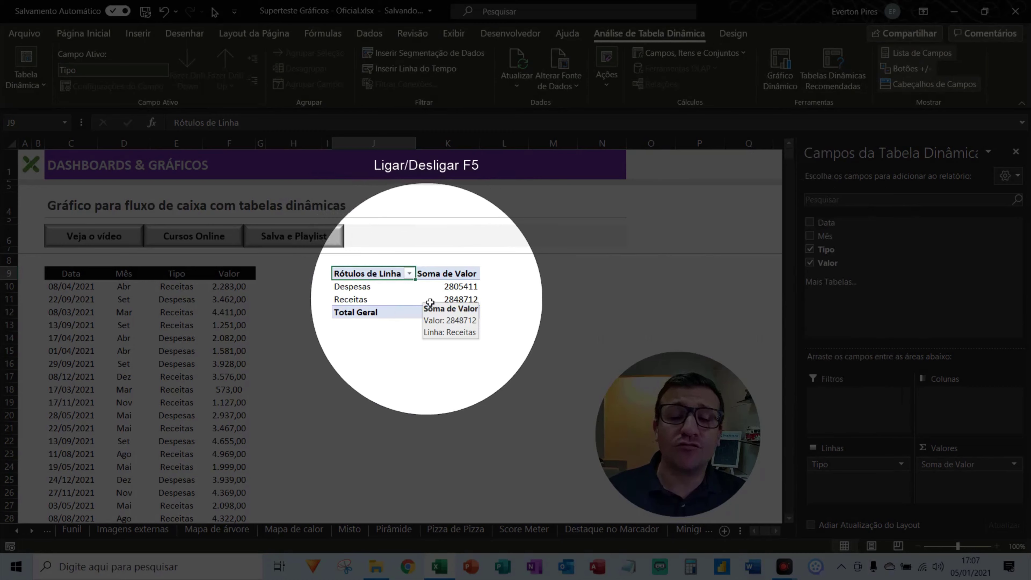
{"action": "key", "text": "F5"}
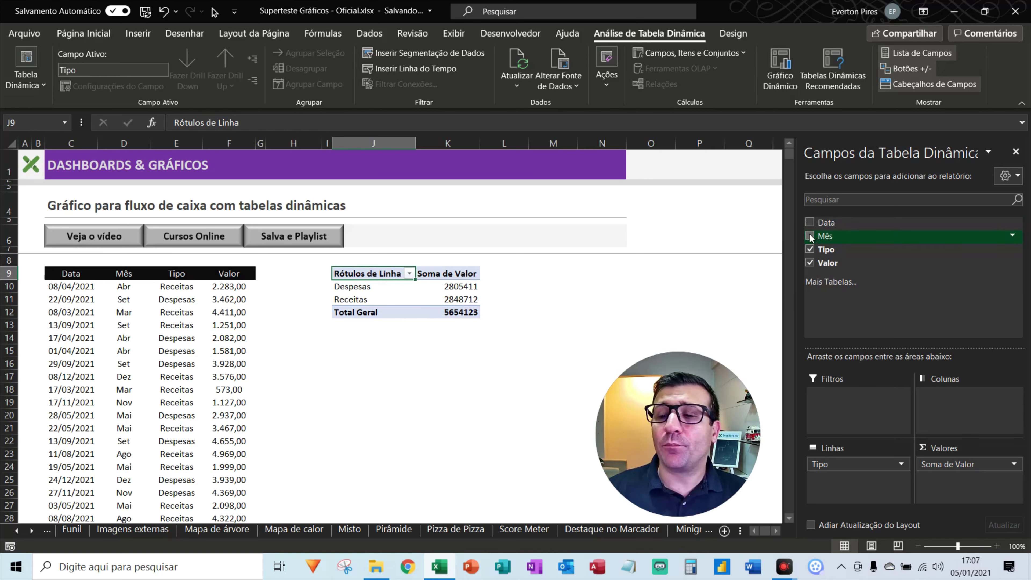
Step: Add Mês as pivot columns, close the field list, and select the value cells
{"action": "left_click", "coordinate": [817, 239]}
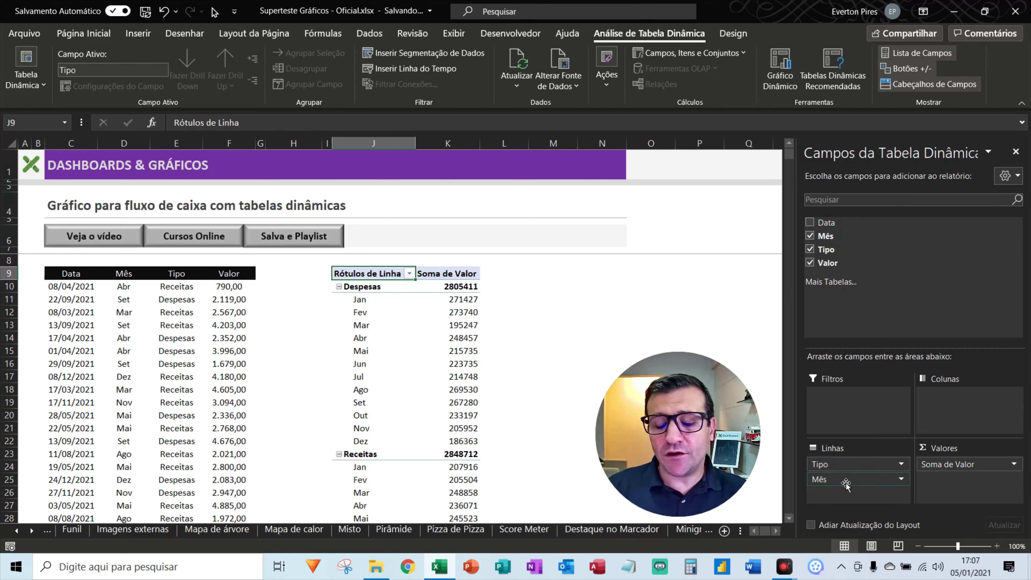
{"action": "key", "text": "F5"}
{"action": "mouse_move", "coordinate": [846, 483]}
{"action": "left_mouse_down"}
{"action": "mouse_move", "coordinate": [933, 446]}
{"action": "mouse_move", "coordinate": [954, 402]}
{"action": "left_mouse_up"}
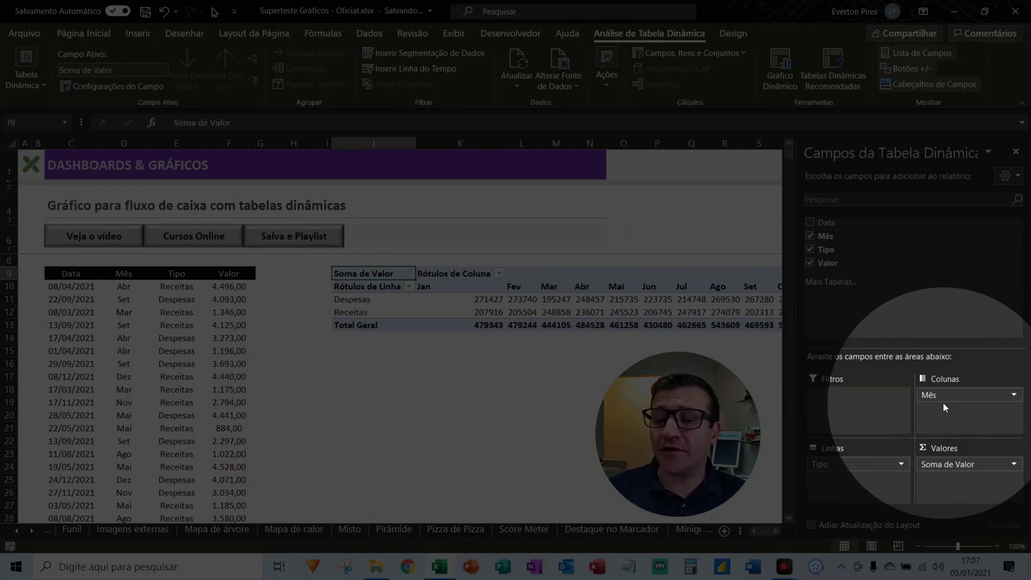
{"action": "key", "text": "F5"}
{"action": "left_click", "coordinate": [1015, 151]}
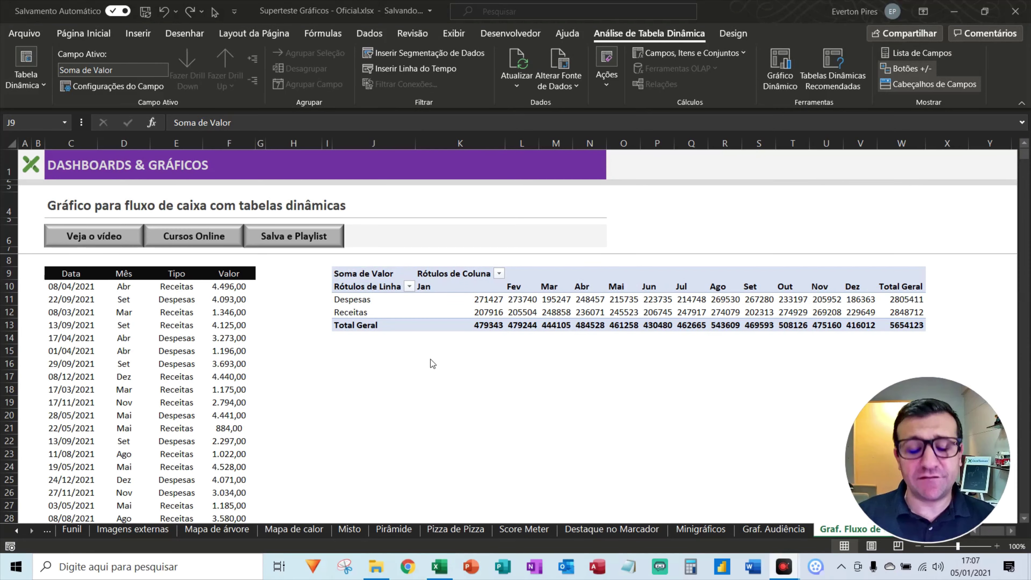
{"action": "key", "text": "F5"}
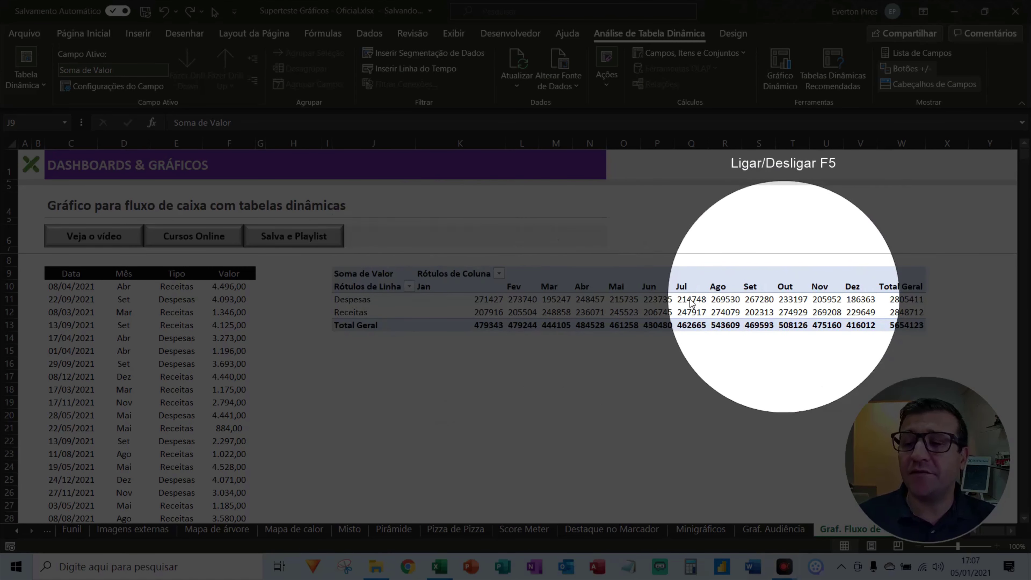
{"action": "key", "text": "F5"}
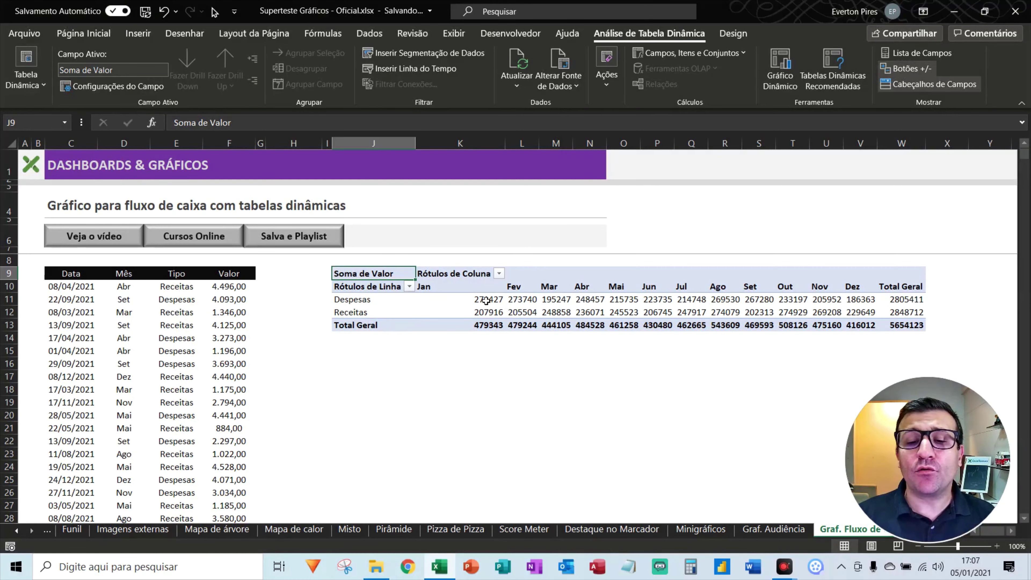
{"action": "mouse_move", "coordinate": [486, 301]}
{"action": "left_mouse_down"}
{"action": "mouse_move", "coordinate": [612, 317]}
{"action": "mouse_move", "coordinate": [918, 323]}
{"action": "left_mouse_up"}
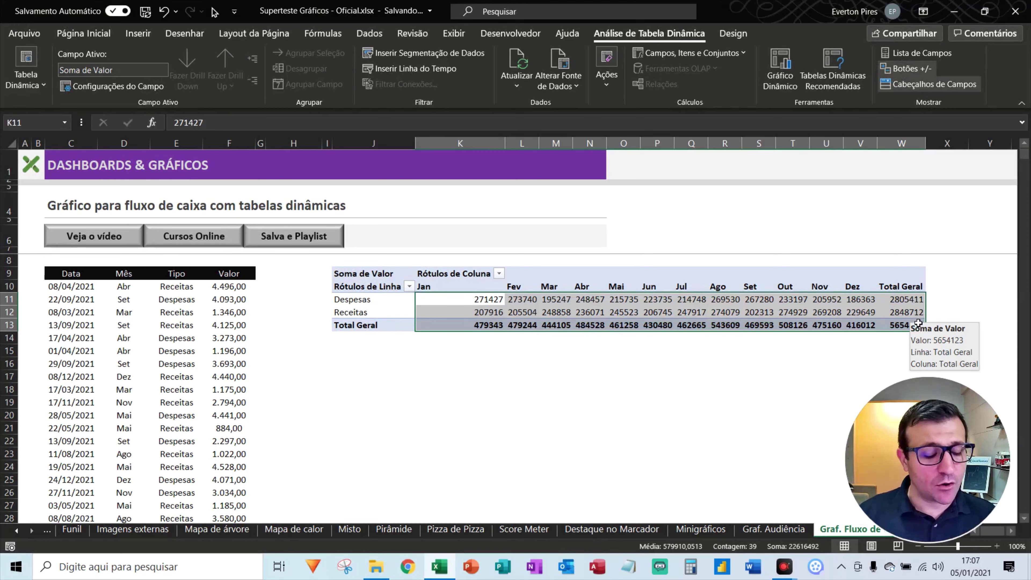
Step: Give the pivot values thousands separators and two decimals, font size 10, narrower month columns
{"action": "key", "text": "ctrl+shift+1"}
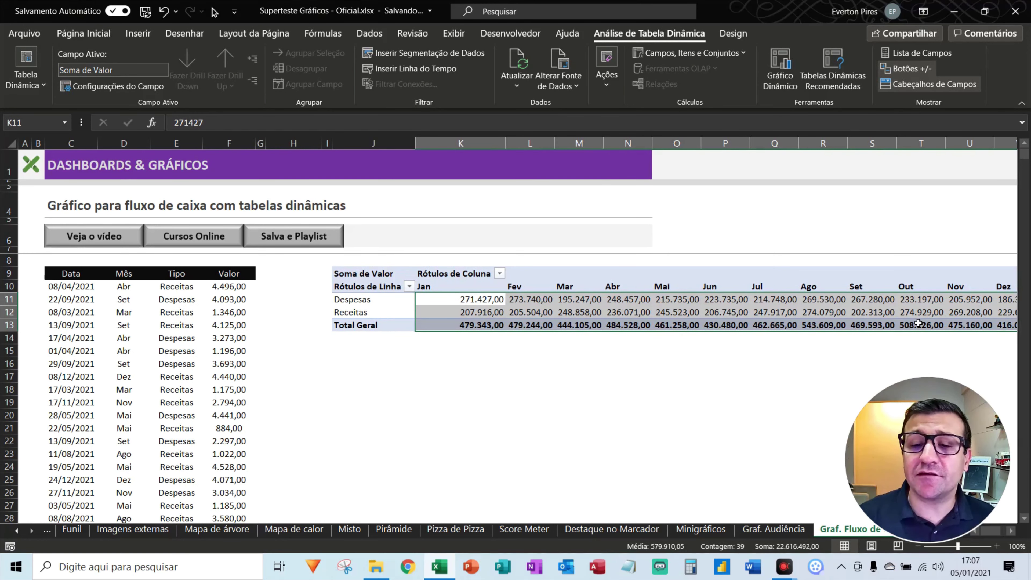
{"action": "mouse_move", "coordinate": [460, 143]}
{"action": "left_mouse_down"}
{"action": "mouse_move", "coordinate": [1019, 159]}
{"action": "mouse_move", "coordinate": [930, 163]}
{"action": "left_mouse_up"}
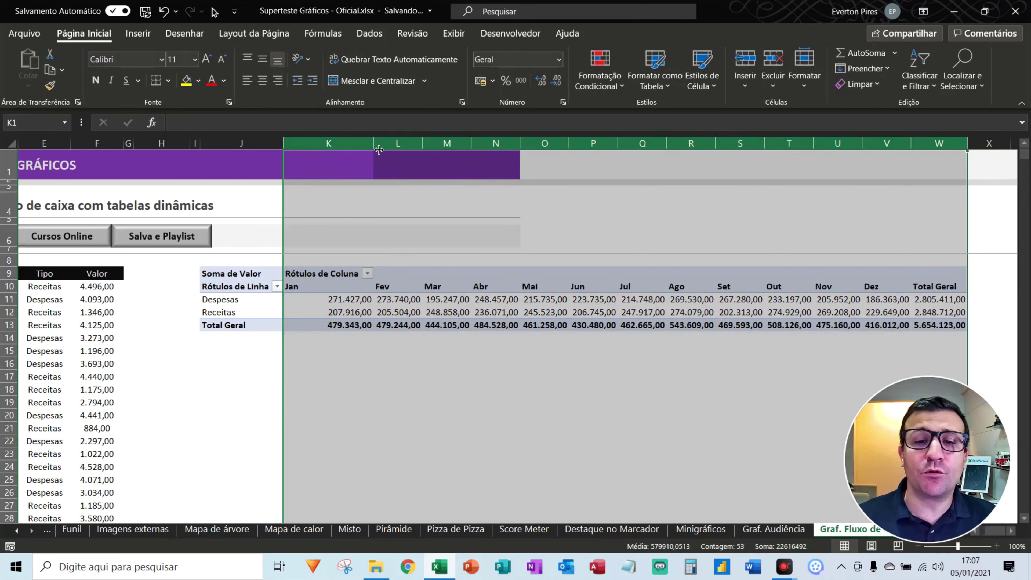
{"action": "left_click_drag", "start_coordinate": [379, 150], "coordinate": [340, 145]}
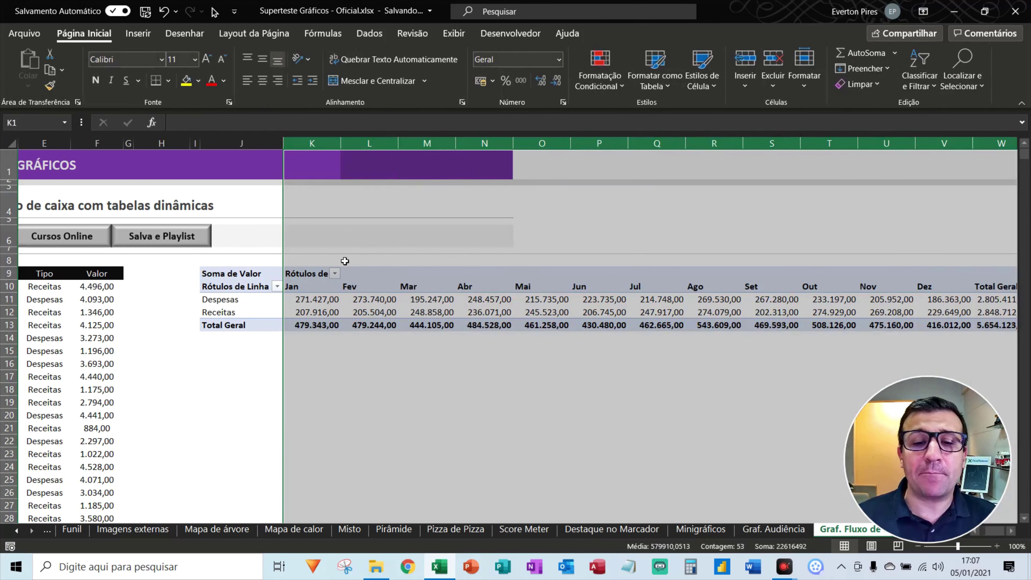
{"action": "left_click", "coordinate": [221, 59]}
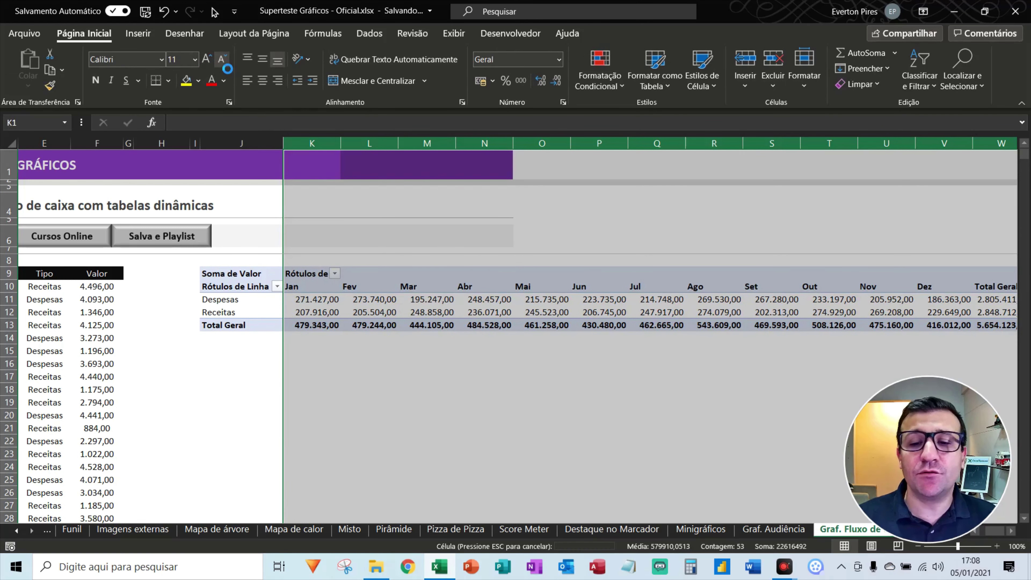
{"action": "mouse_move", "coordinate": [344, 151]}
{"action": "left_mouse_down"}
{"action": "mouse_move", "coordinate": [333, 149]}
{"action": "mouse_move", "coordinate": [342, 144]}
{"action": "left_mouse_up"}
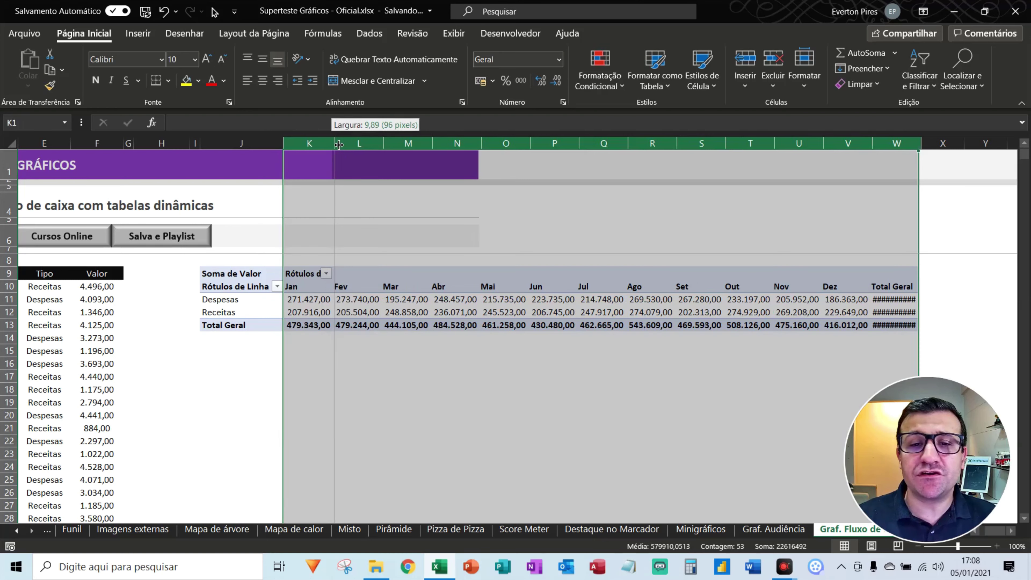
Step: Widen column W so Total Geral shows 5.654.123,00 in full
{"action": "left_click", "coordinate": [648, 368]}
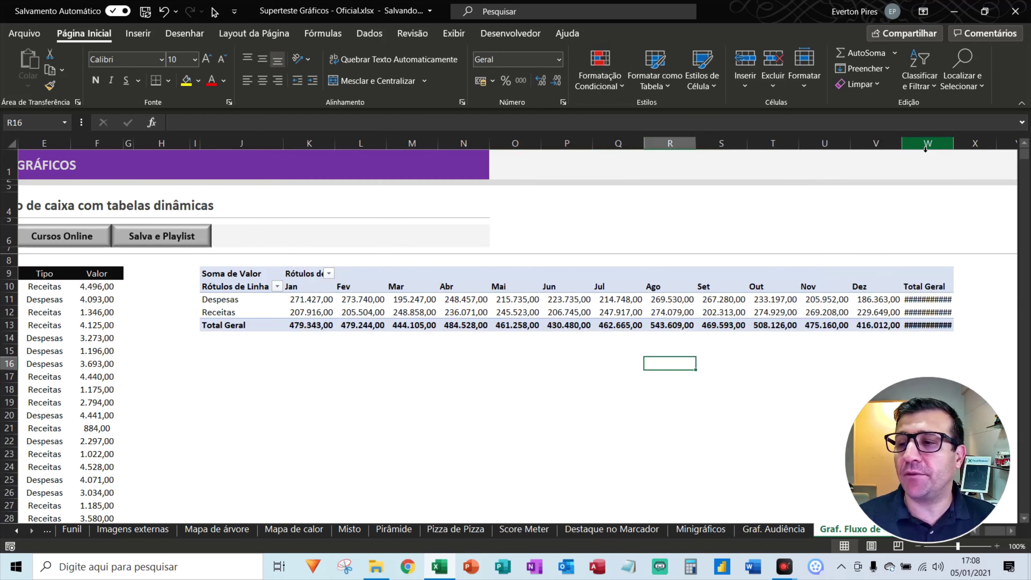
{"action": "left_click", "coordinate": [928, 142]}
{"action": "left_click_drag", "start_coordinate": [956, 155], "coordinate": [960, 156]}
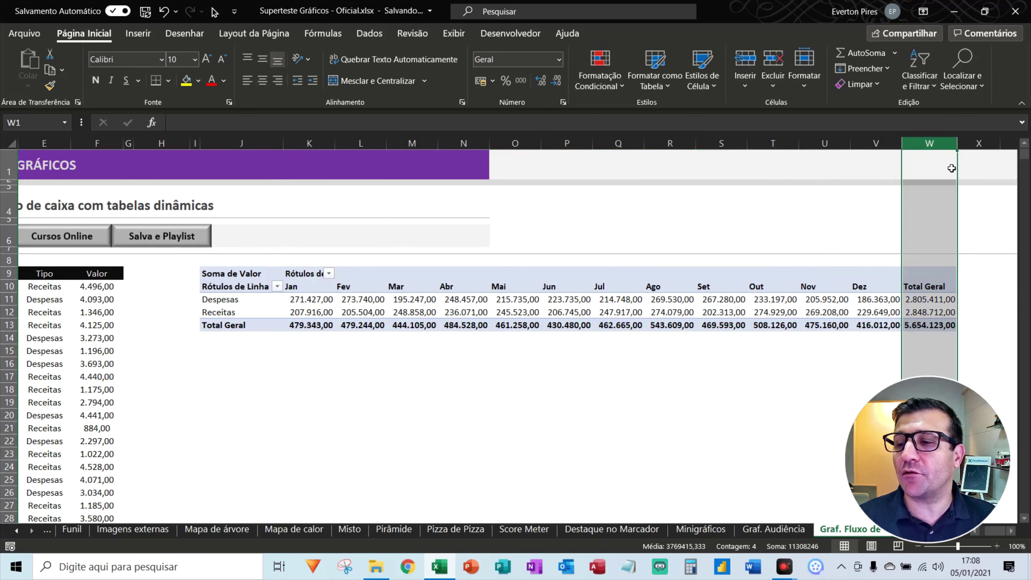
{"action": "left_click", "coordinate": [568, 376]}
{"action": "key", "text": "F5"}
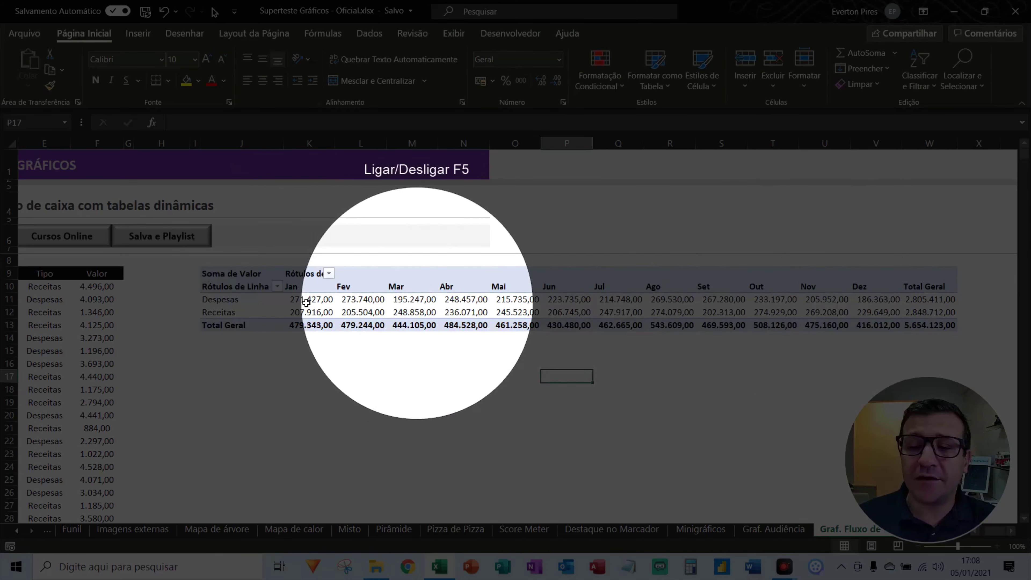
Step: Sort the pivot row labels Z to A so Receitas sits above Despesas
{"action": "key", "text": "F5"}
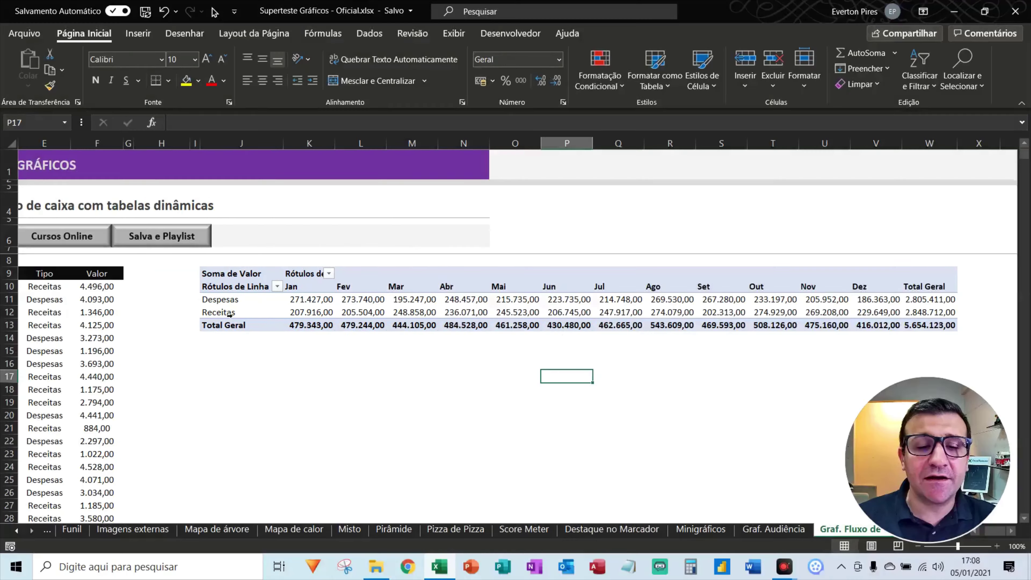
{"action": "left_click", "coordinate": [233, 320]}
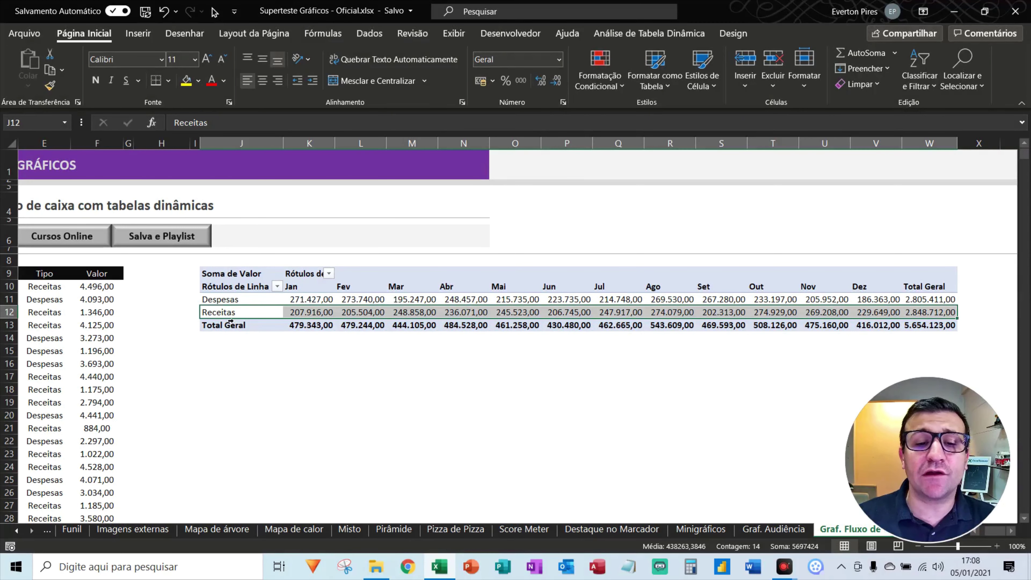
{"action": "left_click", "coordinate": [232, 302]}
{"action": "left_click", "coordinate": [370, 34]}
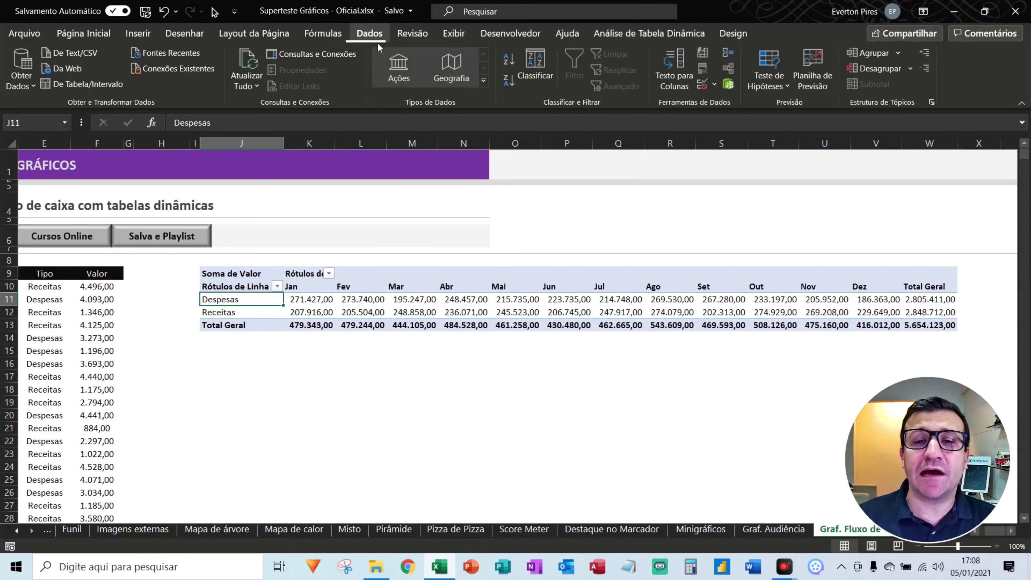
{"action": "left_click", "coordinate": [510, 82]}
{"action": "key", "text": "F5"}
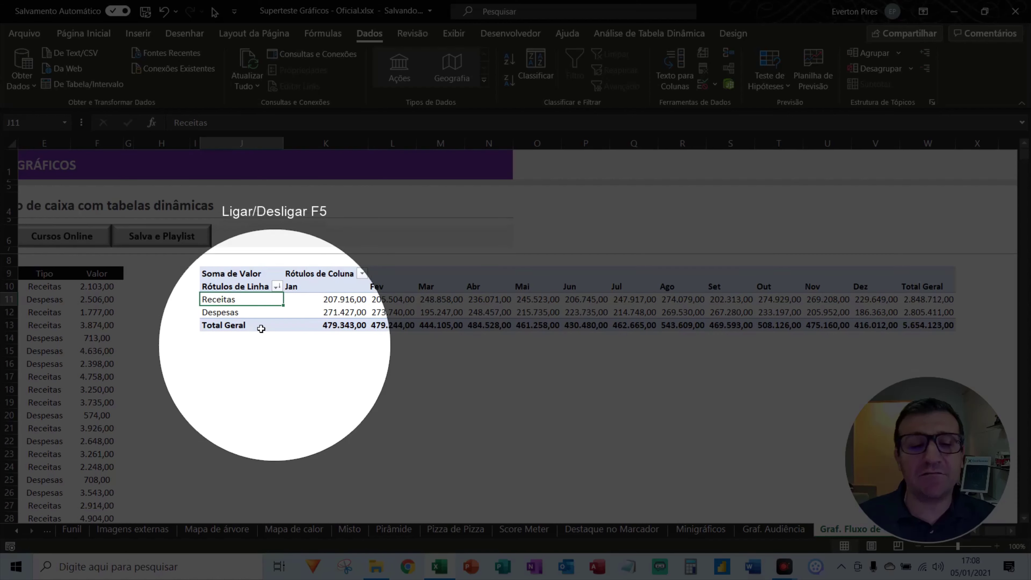
{"action": "key", "text": "F5"}
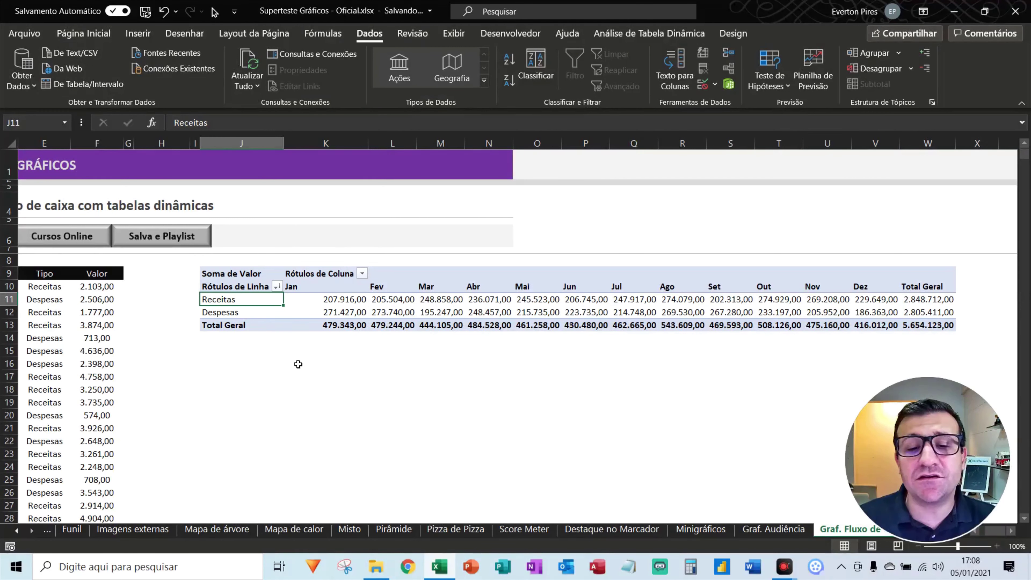
{"action": "left_click", "coordinate": [321, 377]}
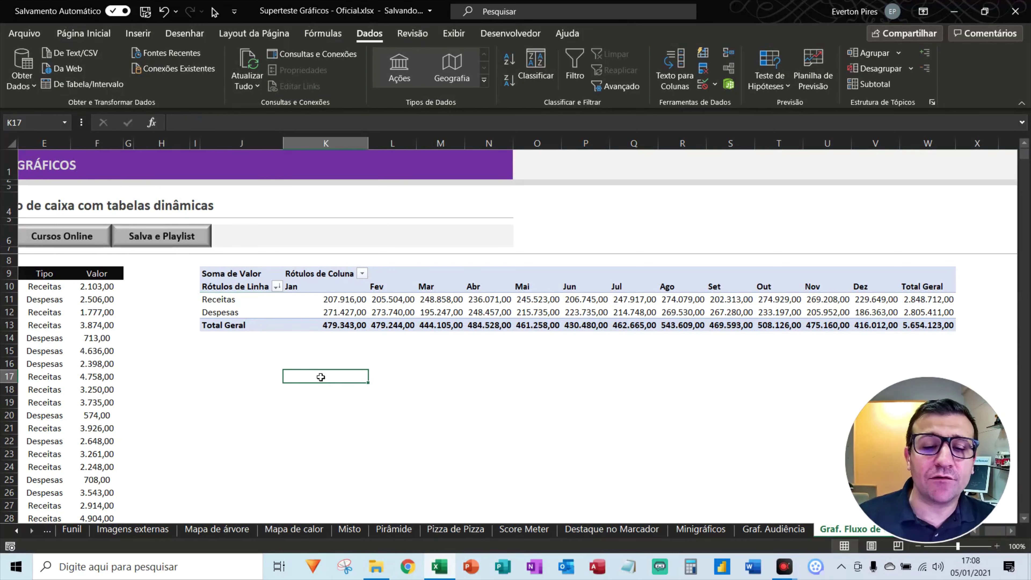
{"action": "key", "text": "Up"}
{"action": "key", "text": "Up"}
{"action": "key", "text": "Left"}
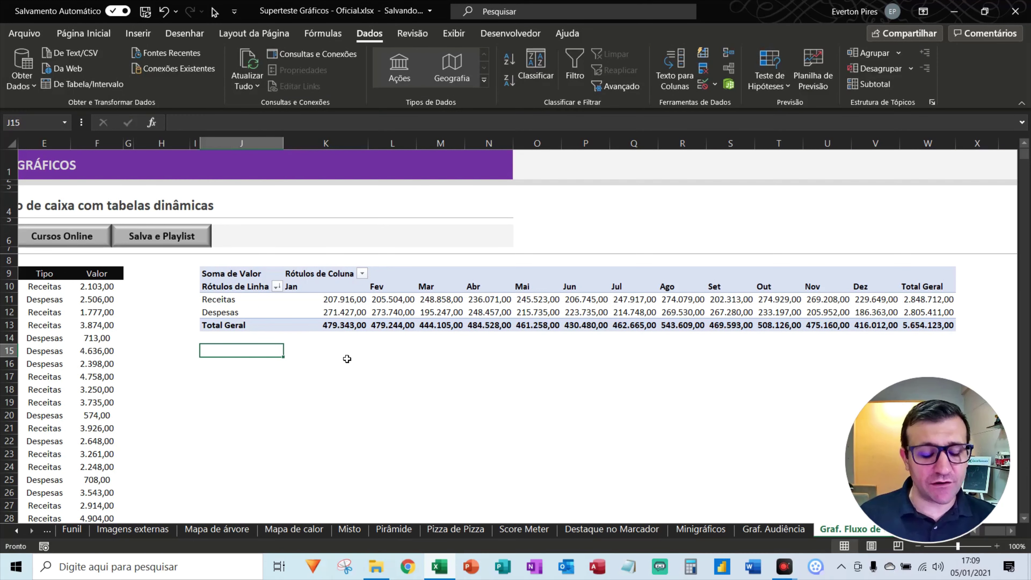
Step: Label cell J15 'Fluxo de Caixa'
{"action": "type", "text": "C"}
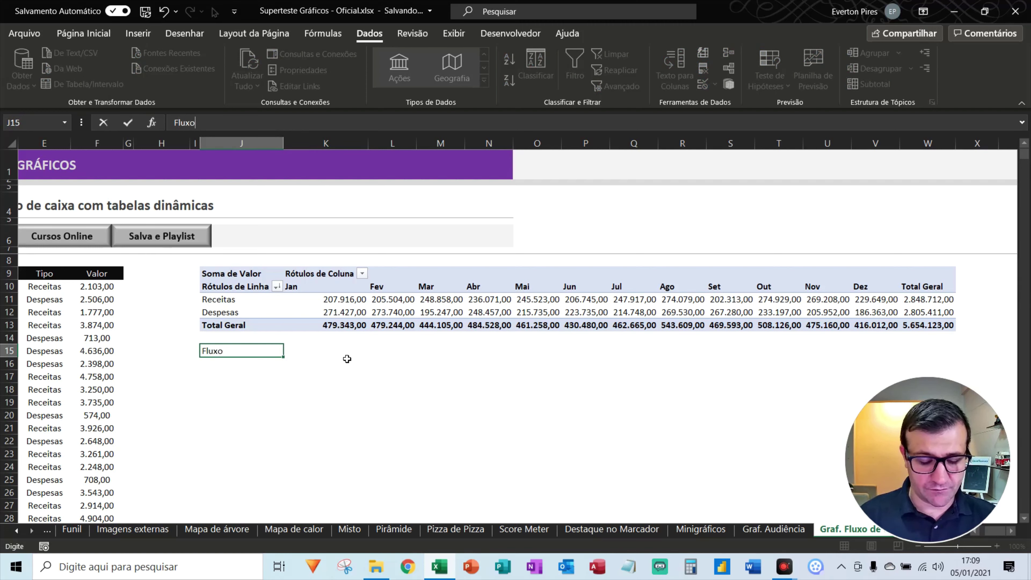
{"action": "type", "text": "aix"}
{"action": "key", "text": "Return"}
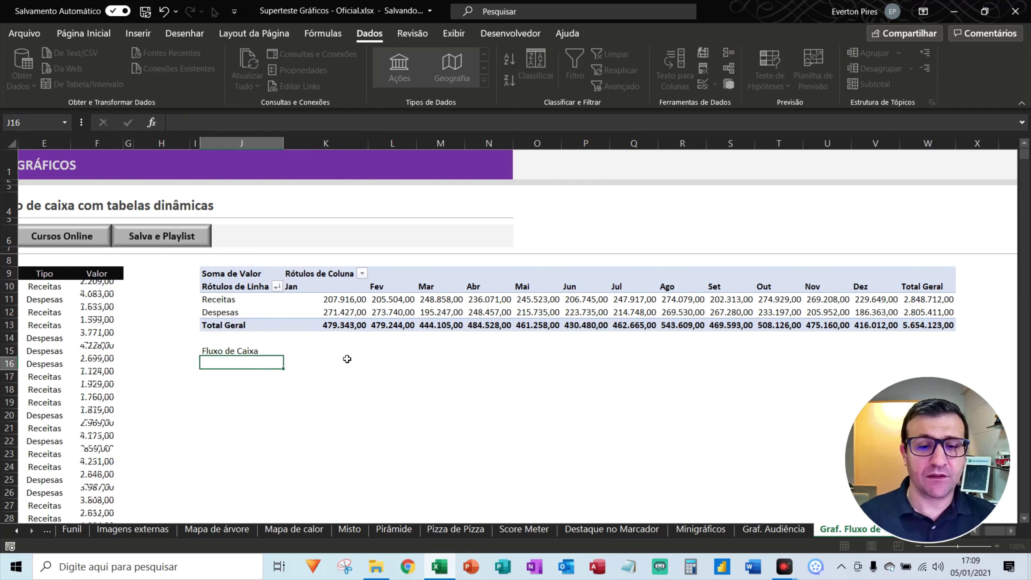
{"action": "left_click", "coordinate": [347, 356]}
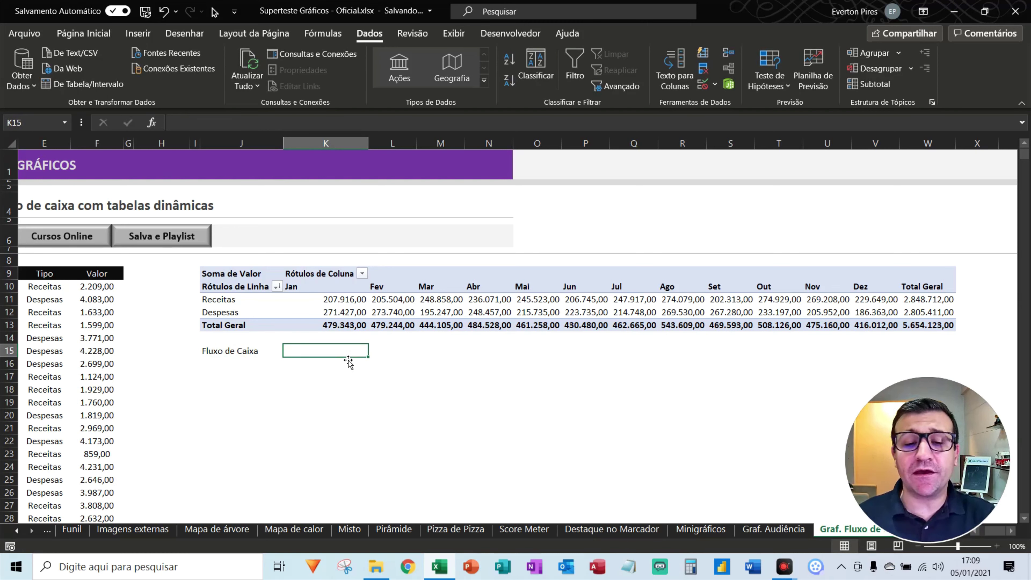
Step: In K15, subtract Jan Despesas from Jan Receitas, formatted as -63.511,00
{"action": "type", "text": "="}
{"action": "key", "text": "Up"}
{"action": "key", "text": "Up"}
{"action": "key", "text": "Up"}
{"action": "key", "text": "Up"}
{"action": "type", "text": "-"}
{"action": "key", "text": "Up"}
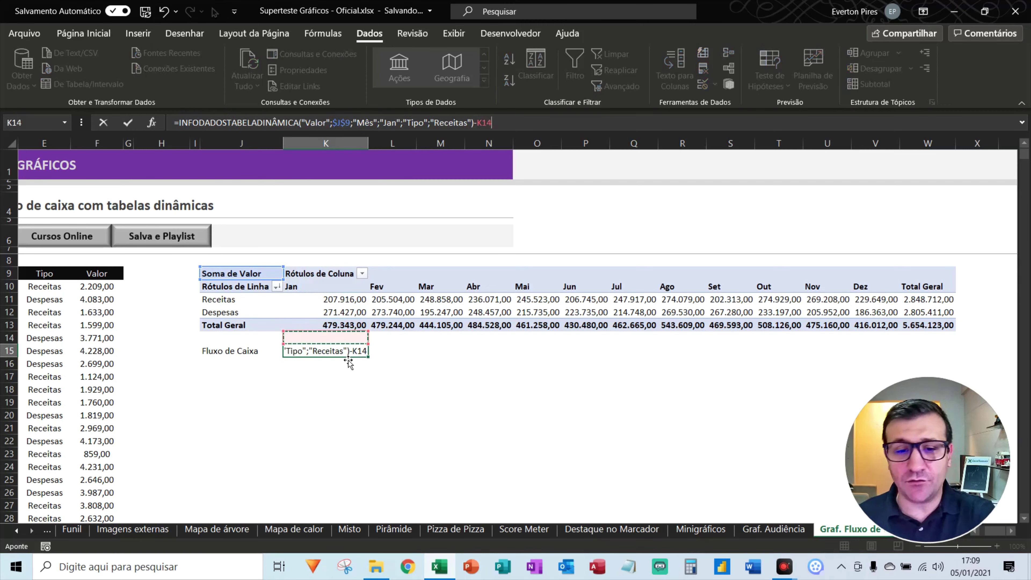
{"action": "key", "text": "Up"}
{"action": "key", "text": "Up"}
{"action": "key", "text": "Return"}
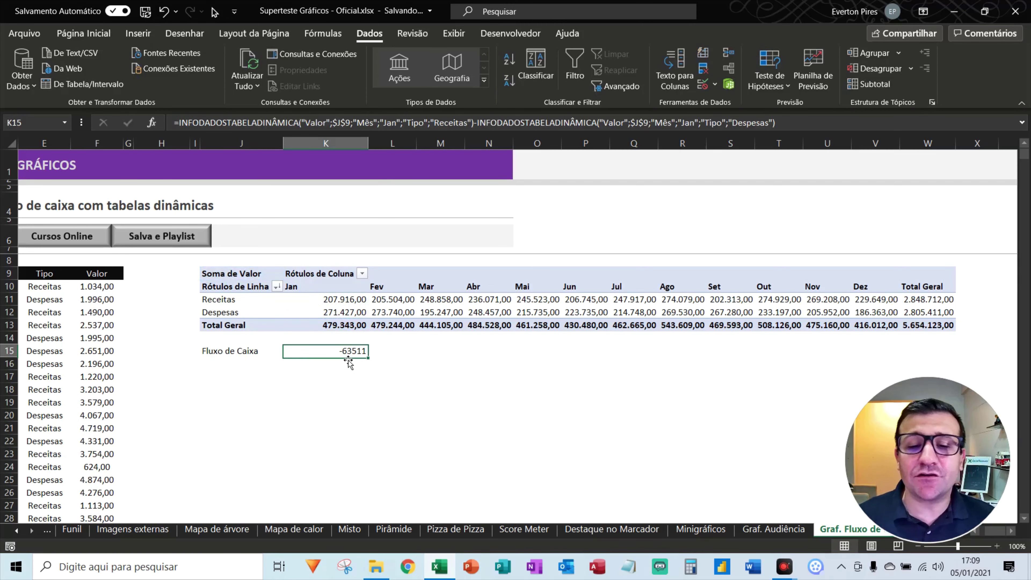
{"action": "key", "text": "ctrl+shift+1"}
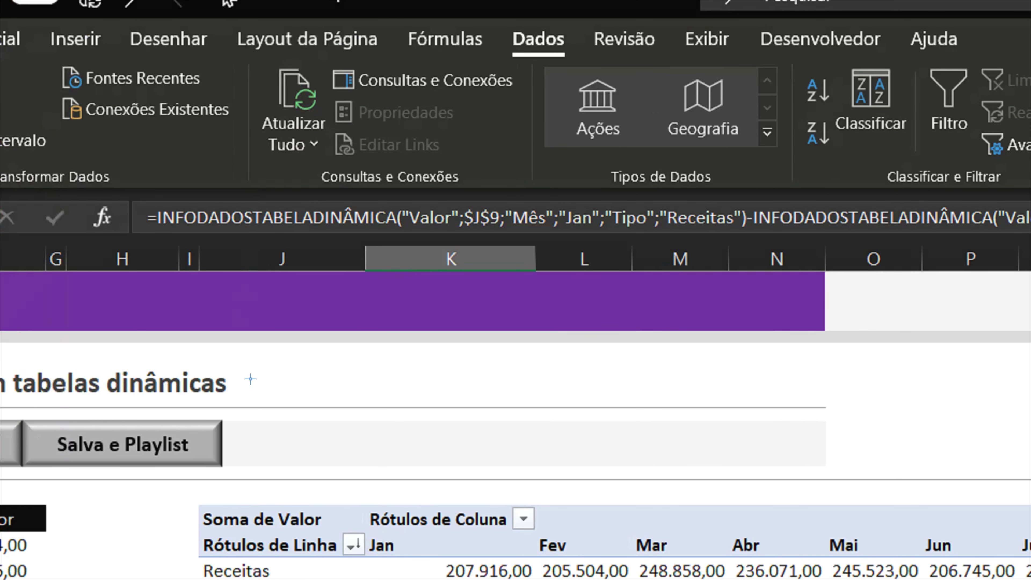
{"action": "mouse_move", "coordinate": [276, 406]}
{"action": "left_mouse_down"}
{"action": "mouse_move", "coordinate": [196, 231]}
{"action": "mouse_move", "coordinate": [350, 230]}
{"action": "mouse_move", "coordinate": [298, 228]}
{"action": "left_mouse_up"}
{"action": "key", "text": "Escape"}
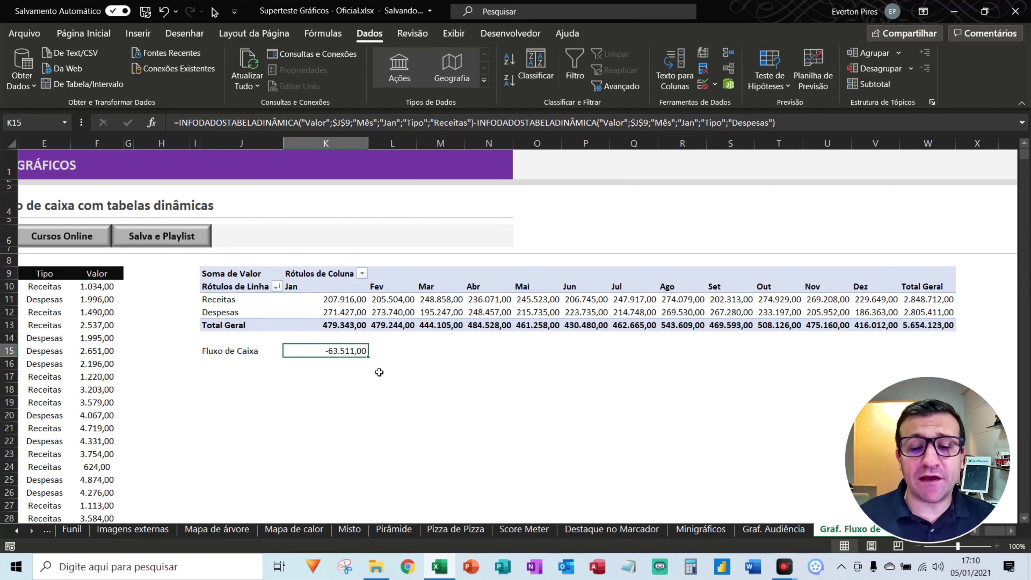
Step: Copy the K15 cash-flow formula across L15:V15 for Fev to Dez
{"action": "key", "text": "ctrl+c"}
{"action": "key", "text": "Right"}
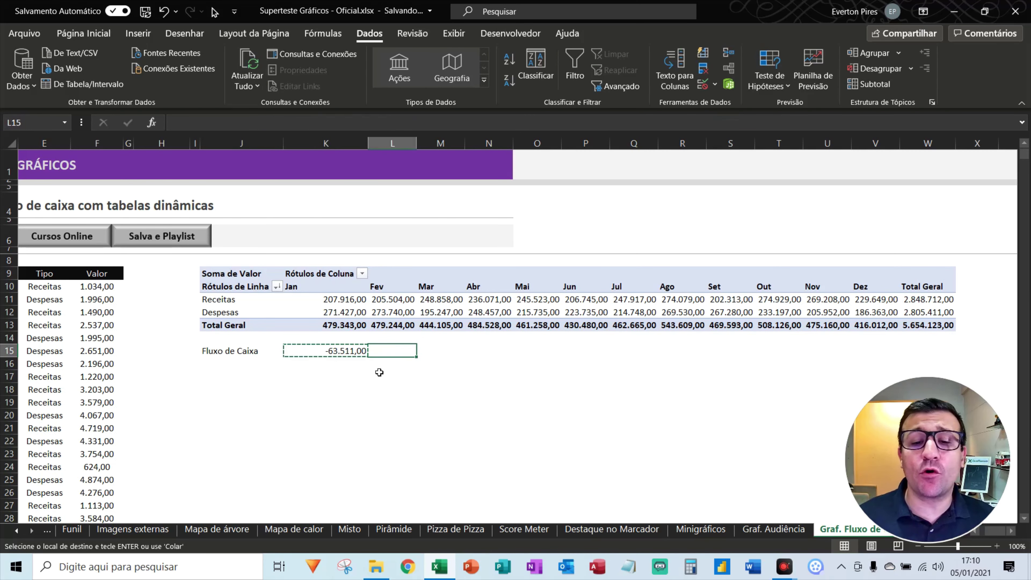
{"action": "key", "text": "shift+Right"}
{"action": "key", "text": "shift+Right"}
{"action": "key", "text": "shift+Right"}
{"action": "key", "text": "shift+Right"}
{"action": "key", "text": "shift+Right"}
{"action": "key", "text": "shift+Right"}
{"action": "key", "text": "shift+Right"}
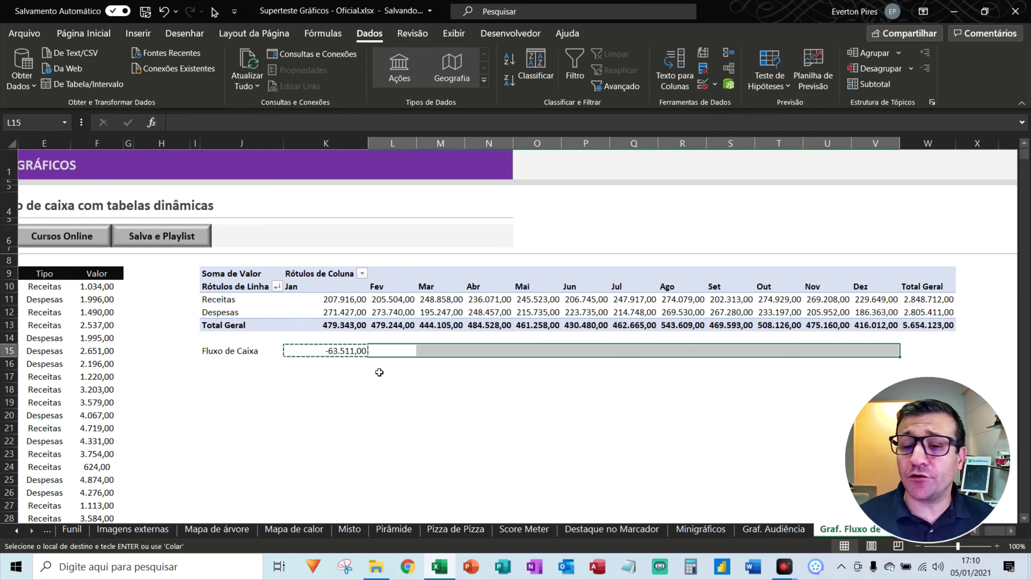
{"action": "key", "text": "Return"}
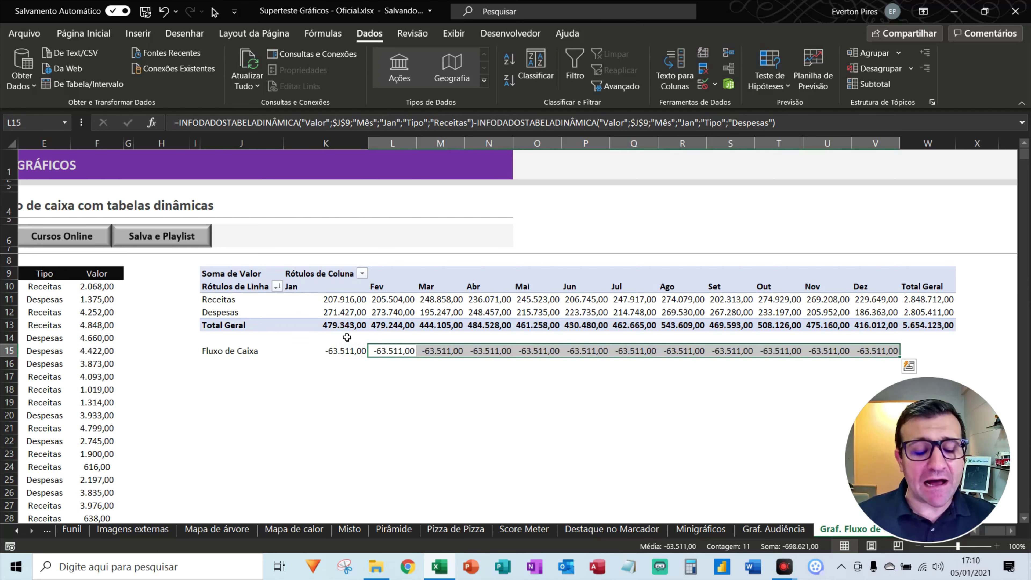
{"action": "left_click", "coordinate": [383, 415]}
Step: Annotate with arrows the repeated -63.511,00 values and the fixed Jan in the formula
{"action": "key", "text": "ctrl+shift+a"}
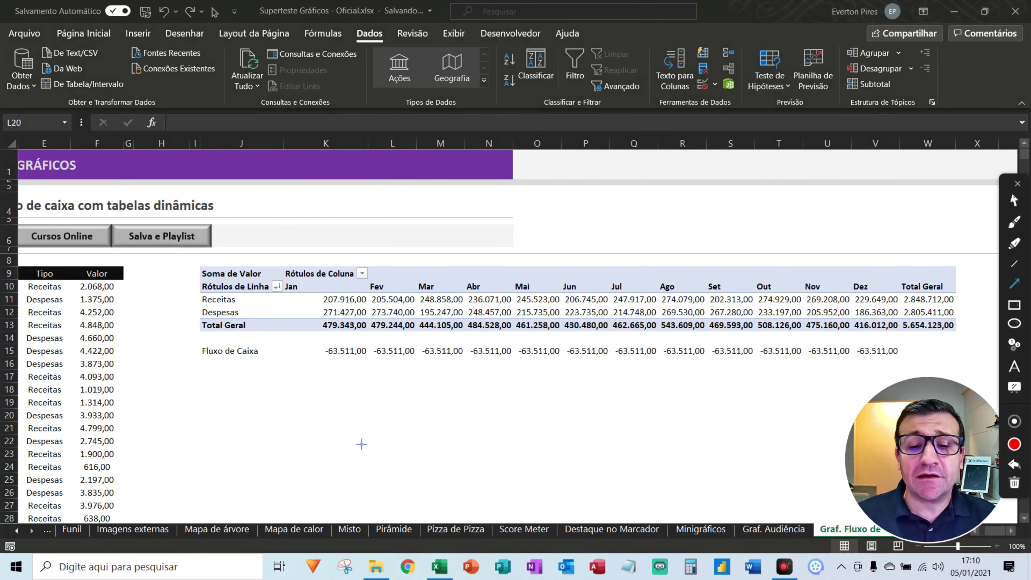
{"action": "mouse_move", "coordinate": [354, 433]}
{"action": "left_mouse_down"}
{"action": "mouse_move", "coordinate": [367, 371]}
{"action": "mouse_move", "coordinate": [504, 375]}
{"action": "left_mouse_up"}
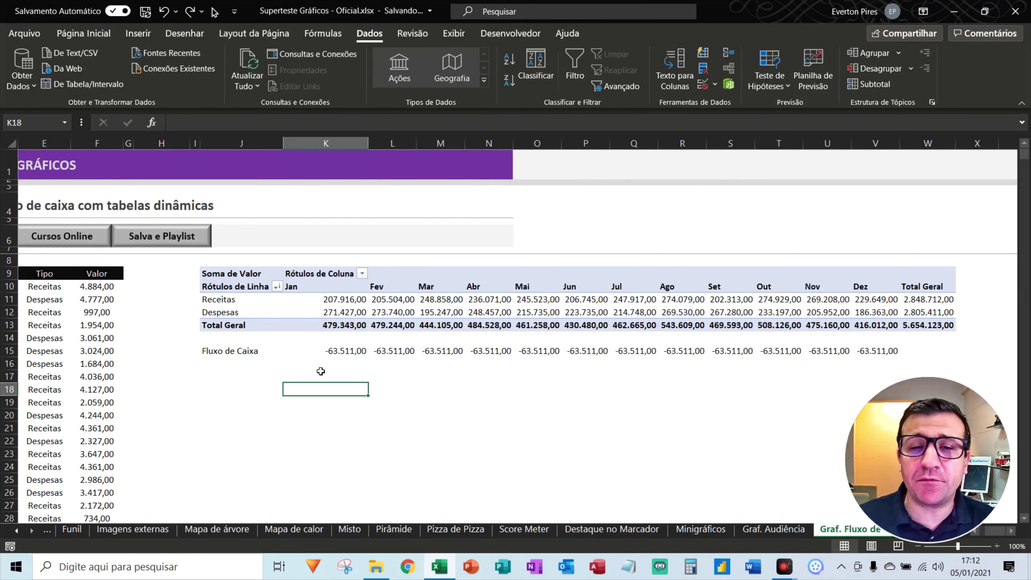
{"action": "left_click", "coordinate": [349, 352]}
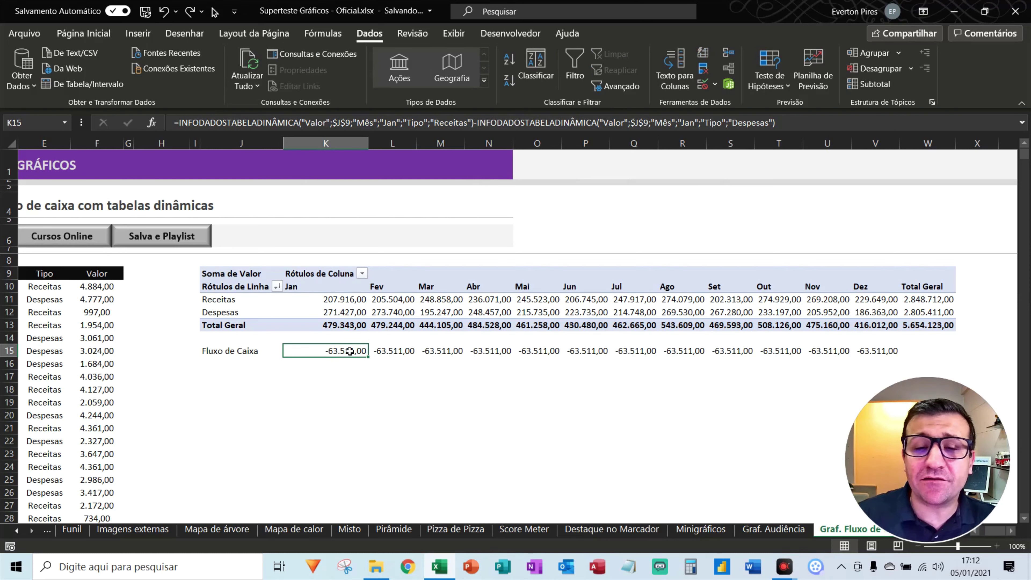
{"action": "key", "text": "ctrl+shift+d"}
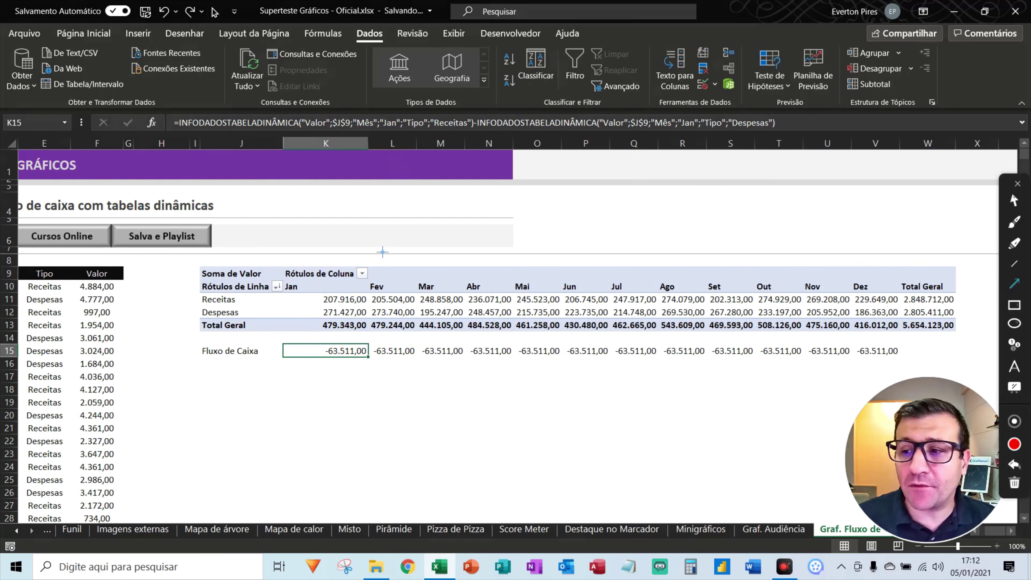
{"action": "left_click_drag", "start_coordinate": [354, 246], "coordinate": [385, 133]}
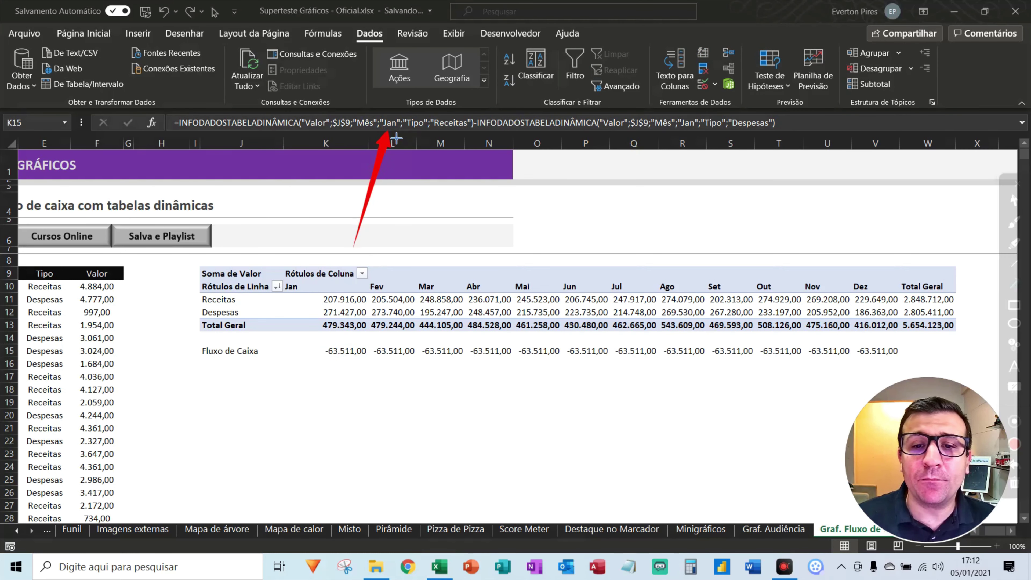
Step: Replace both "Jan" arguments in the K15 formula with the header cell K10
{"action": "left_click_drag", "start_coordinate": [760, 247], "coordinate": [689, 134]}
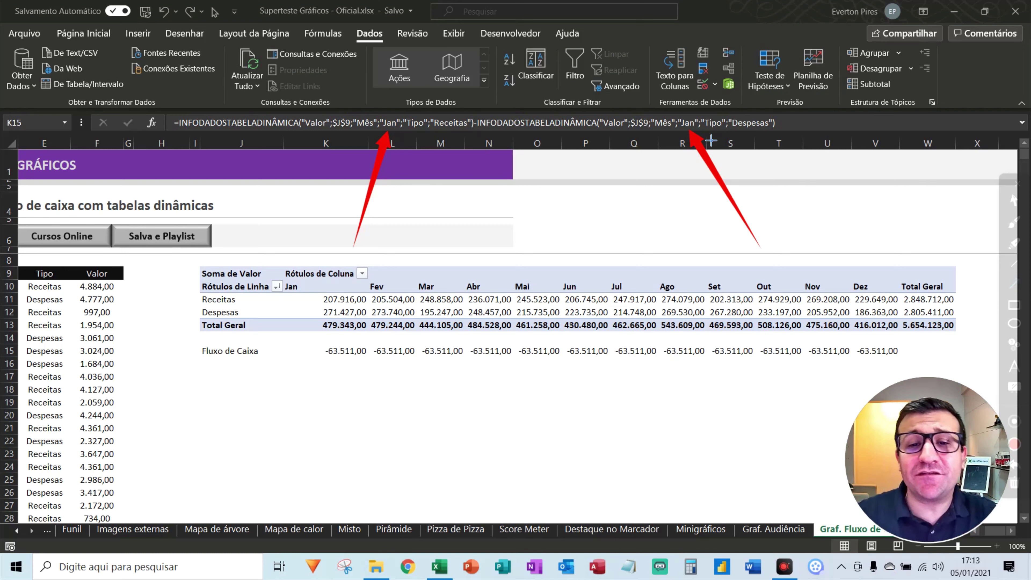
{"action": "left_click", "coordinate": [385, 122]}
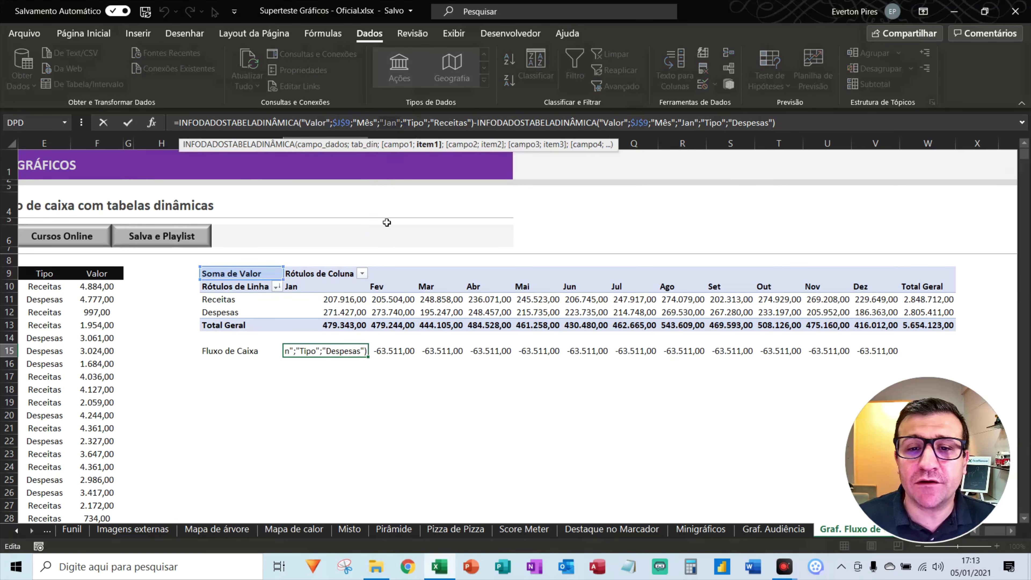
{"action": "left_click", "coordinate": [332, 289]}
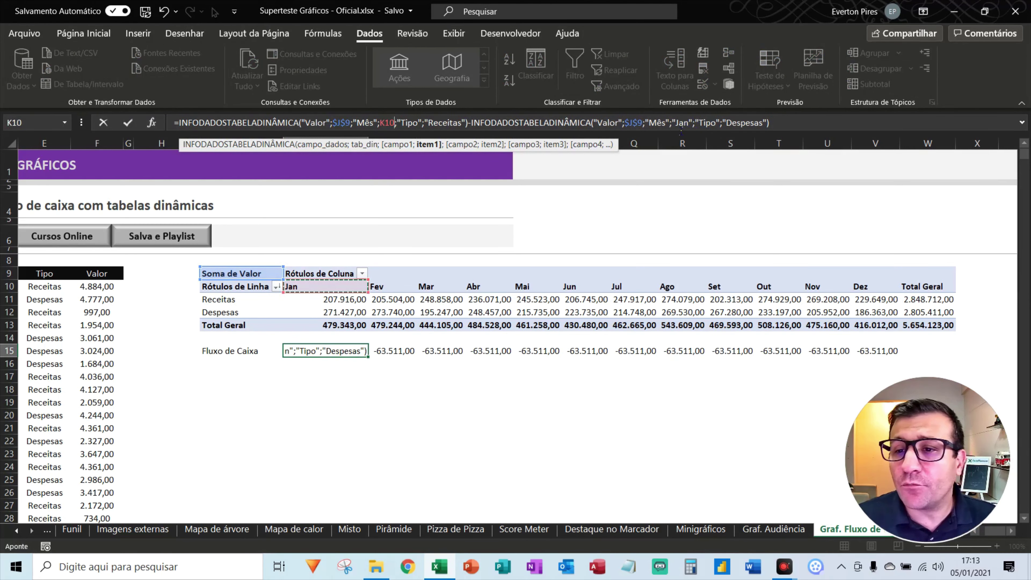
{"action": "left_click", "coordinate": [676, 122]}
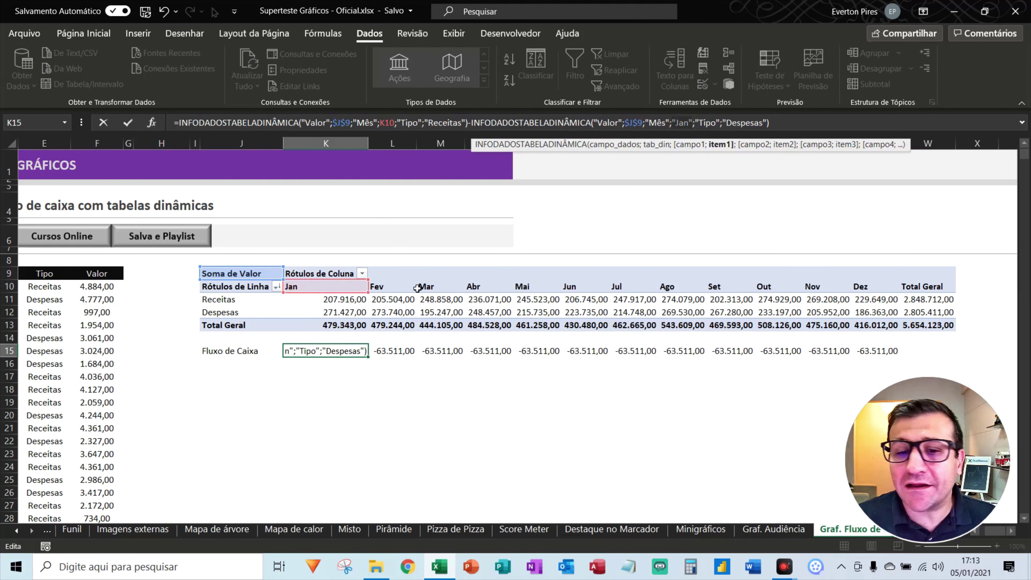
{"action": "left_click", "coordinate": [353, 289]}
{"action": "key", "text": "Return"}
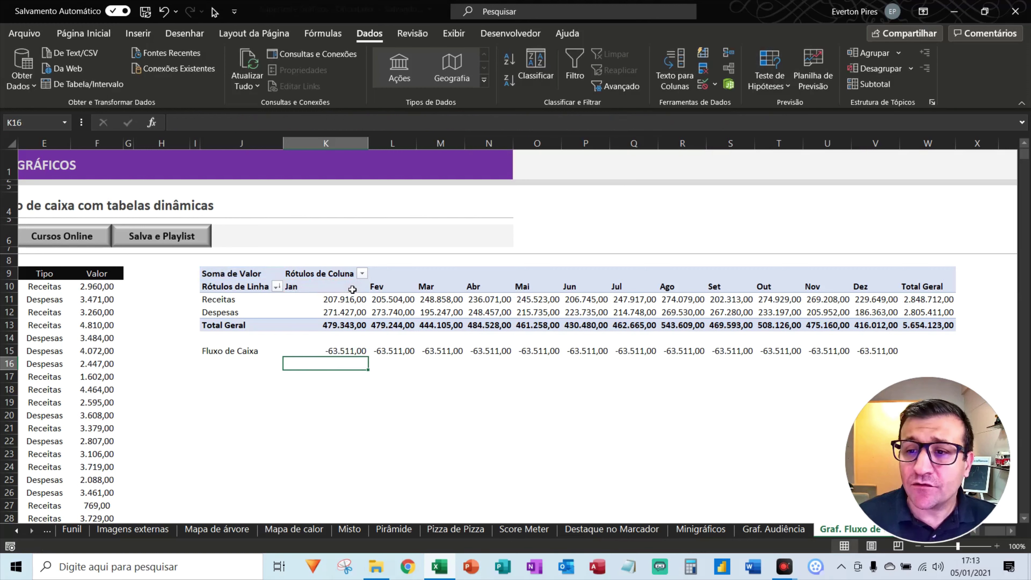
Step: Copy the revised K15 formula across L15:V15, giving distinct monthly values
{"action": "key", "text": "Up"}
{"action": "key", "text": "ctrl+c"}
{"action": "key", "text": "shift+Right"}
{"action": "key", "text": "shift+Right"}
{"action": "key", "text": "shift+Right"}
{"action": "key", "text": "shift+Right"}
{"action": "key", "text": "shift+Right"}
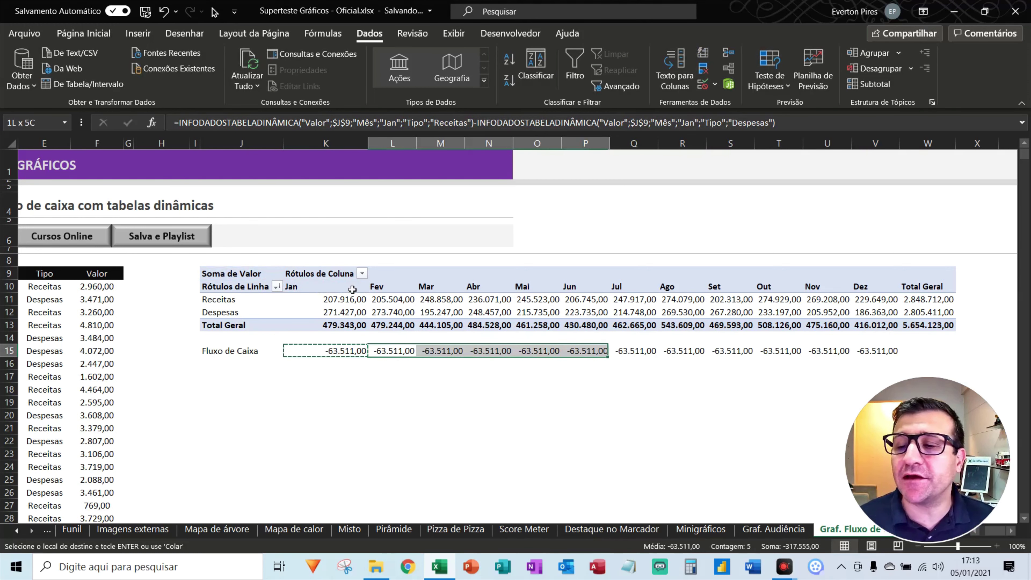
{"action": "key", "text": "shift+Right"}
{"action": "key", "text": "shift+Right"}
{"action": "key", "text": "shift+Right"}
{"action": "key", "text": "shift+Right"}
{"action": "key", "text": "shift+Right"}
{"action": "key", "text": "shift+Right"}
{"action": "key", "text": "Return"}
{"action": "left_click", "coordinate": [402, 414]}
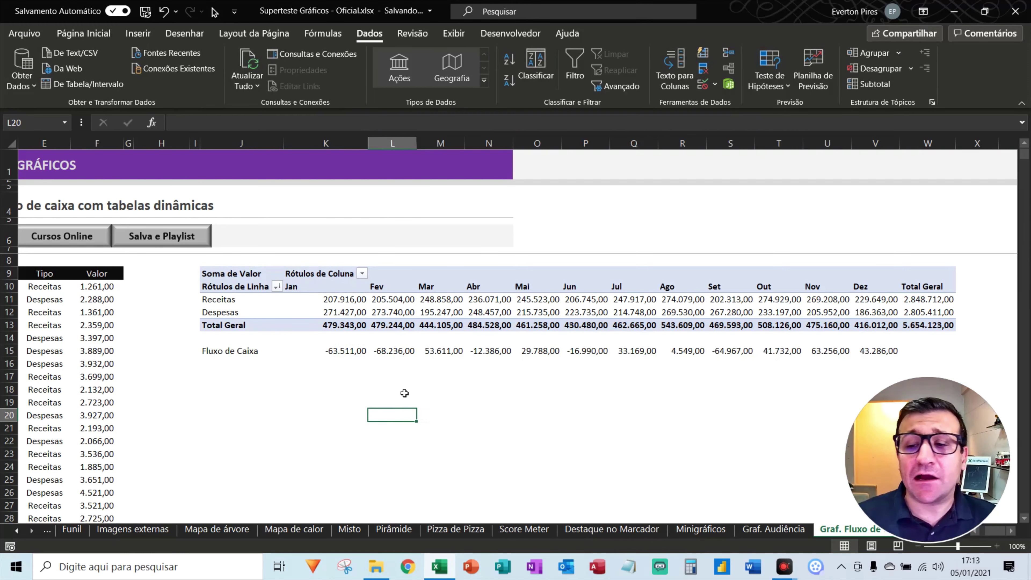
Step: Annotate the screen with an arrow pointing at the varying monthly results
{"action": "key", "text": "ctrl+shift+d"}
{"action": "left_click_drag", "start_coordinate": [316, 442], "coordinate": [792, 380]}
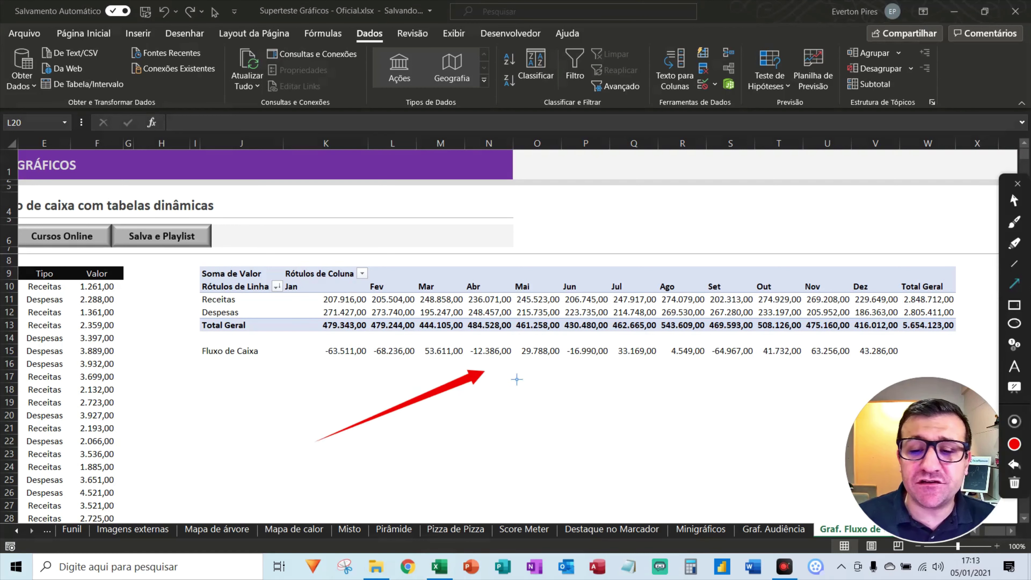
{"action": "left_click_drag", "start_coordinate": [322, 438], "coordinate": [490, 386]}
{"action": "key", "text": "ctrl+shift+d"}
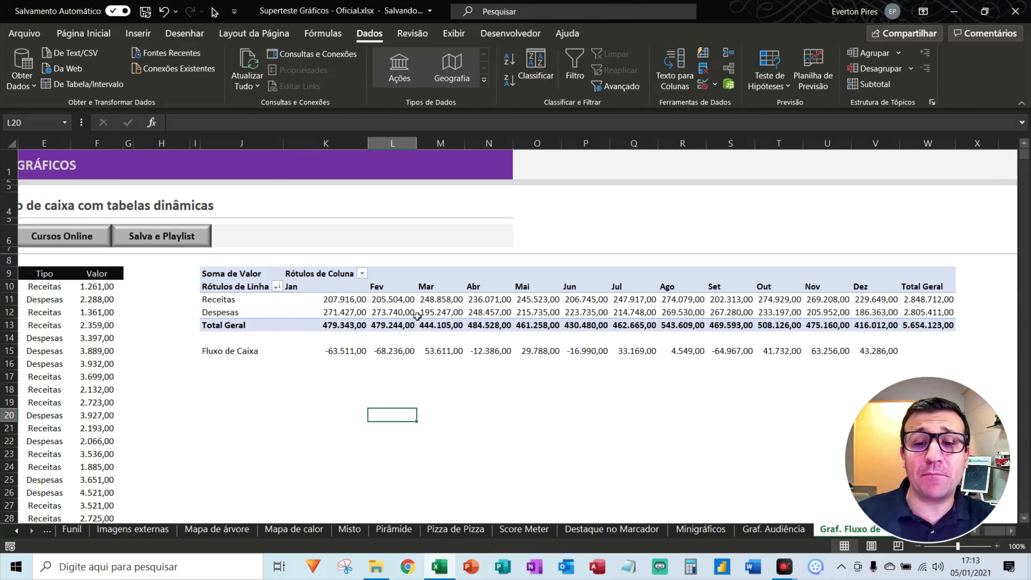
Step: Check the Jan–Mar Receitas pivot cells, then disable Gerar InfoDadosTabelaDinâmica in the pivot options
{"action": "left_click", "coordinate": [431, 300]}
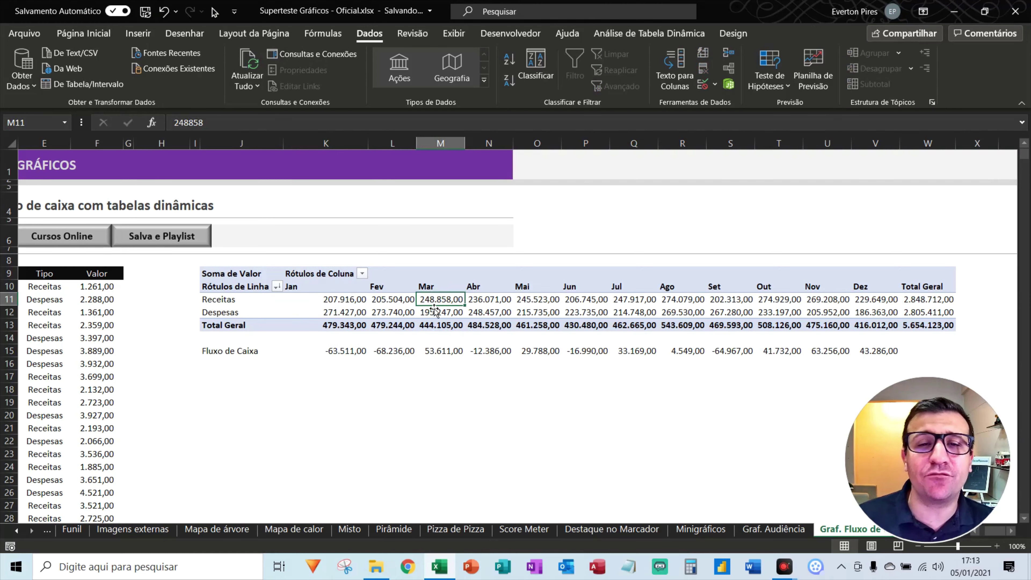
{"action": "left_click", "coordinate": [392, 300]}
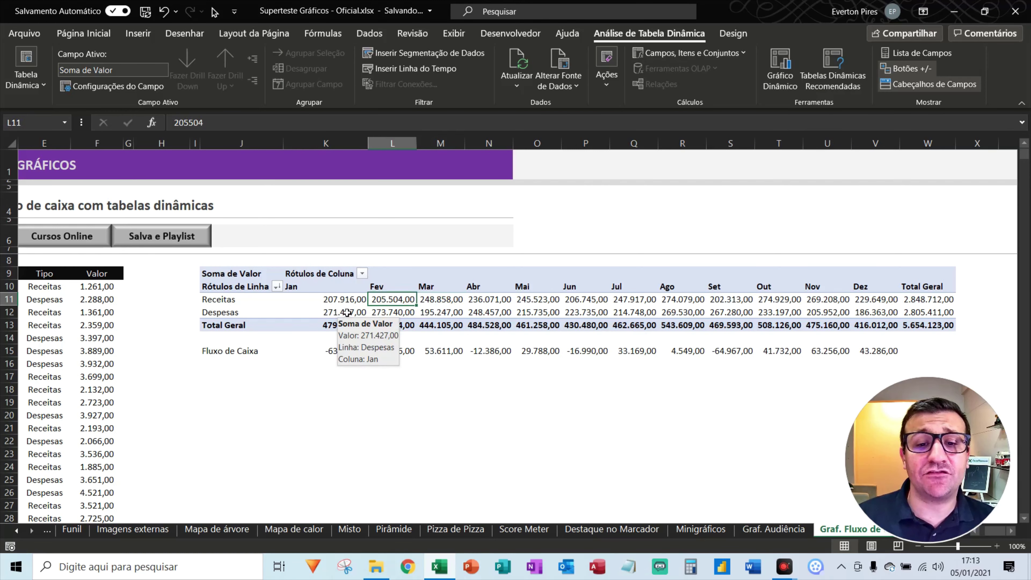
{"action": "left_click", "coordinate": [347, 306]}
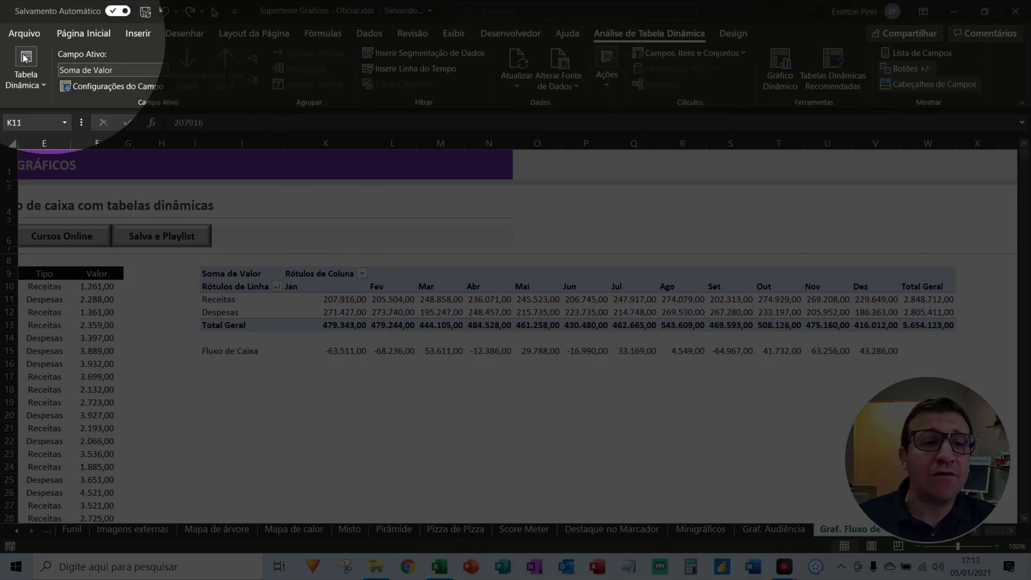
{"action": "left_click", "coordinate": [34, 85]}
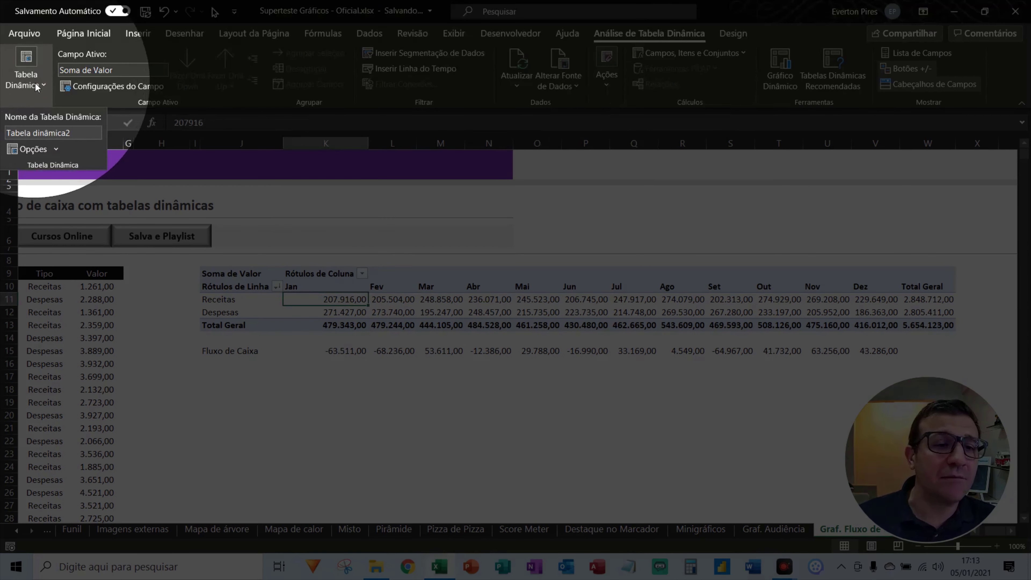
{"action": "left_click", "coordinate": [56, 149]}
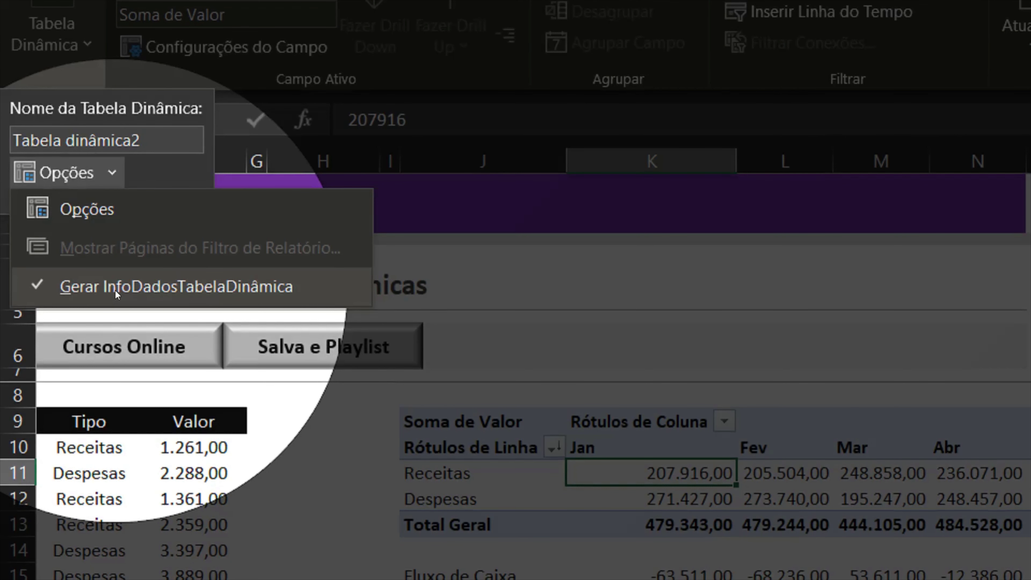
{"action": "left_click", "coordinate": [152, 289]}
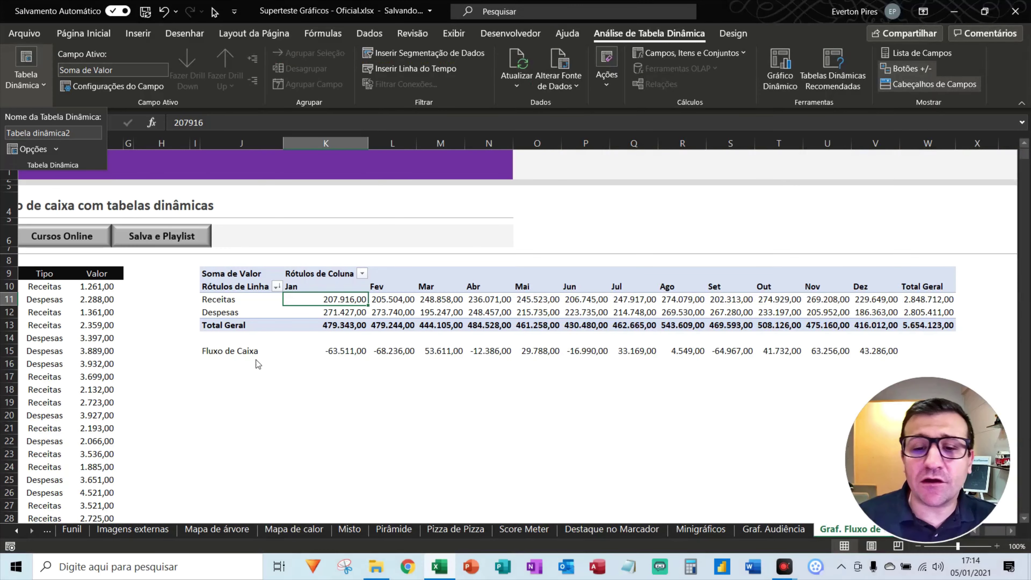
Step: Enter a test income-minus-expenses formula in K17
{"action": "left_click", "coordinate": [337, 378]}
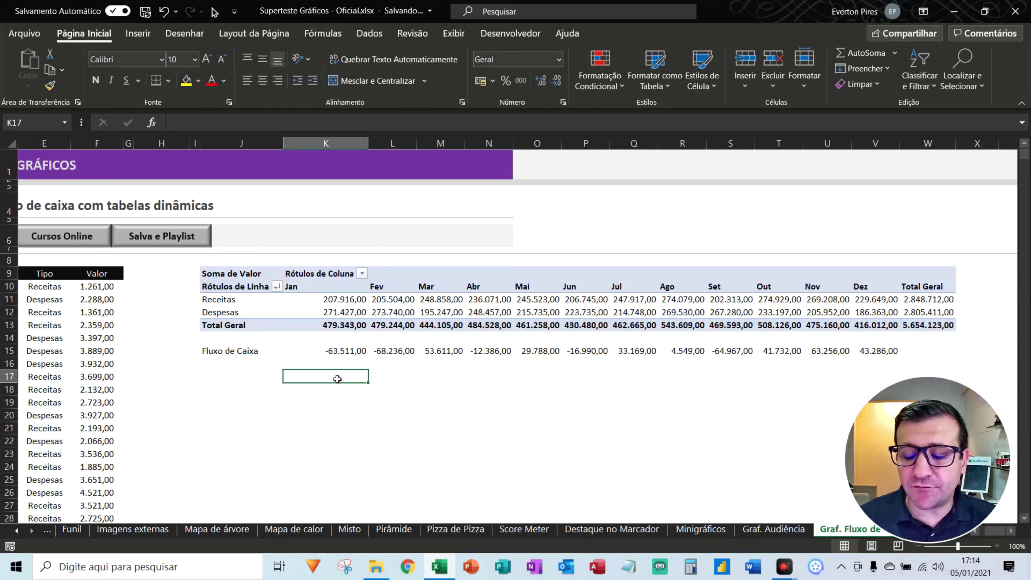
{"action": "type", "text": "="}
{"action": "key", "text": "Up"}
{"action": "key", "text": "Up"}
{"action": "key", "text": "Up"}
{"action": "key", "text": "Up"}
{"action": "key", "text": "Up"}
{"action": "key", "text": "Up"}
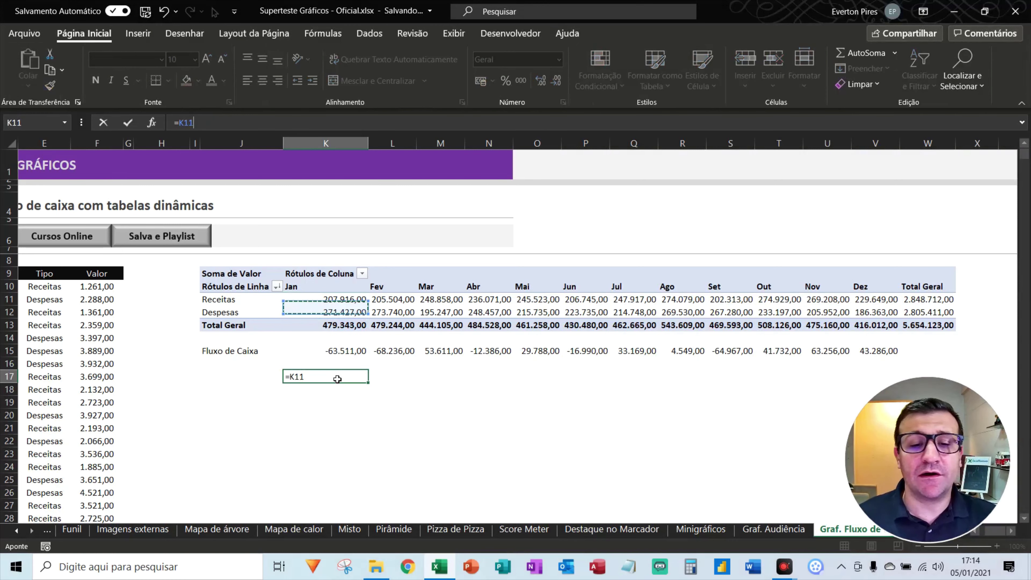
{"action": "type", "text": "-"}
{"action": "key", "text": "Up"}
{"action": "key", "text": "Up"}
{"action": "key", "text": "Up"}
{"action": "key", "text": "Up"}
{"action": "key", "text": "Up"}
{"action": "key", "text": "Return"}
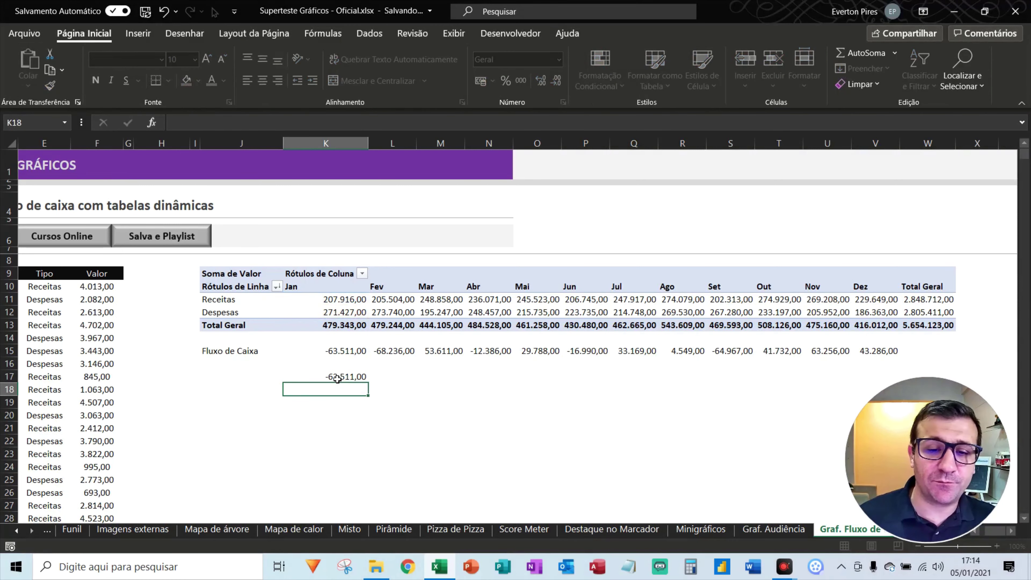
Step: Fill the K17 formula through Dez, undo it, and select the Fluxo de Caixa row
{"action": "left_click", "coordinate": [337, 378]}
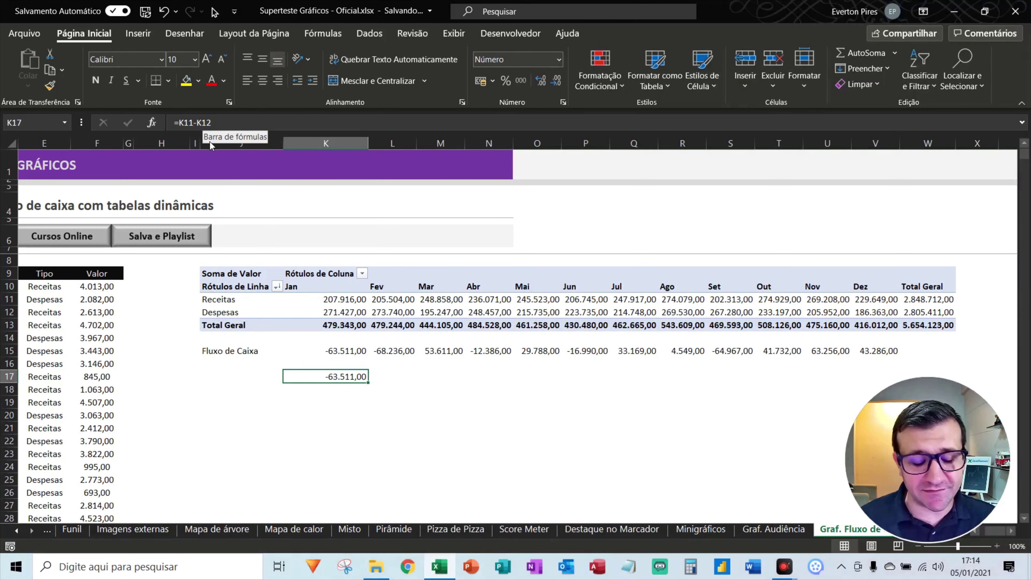
{"action": "key", "text": "ctrl+c"}
{"action": "key", "text": "Right"}
{"action": "key", "text": "shift+Right"}
{"action": "key", "text": "shift+Right"}
{"action": "key", "text": "shift+Right"}
{"action": "key", "text": "shift+Right"}
{"action": "key", "text": "shift+Right"}
{"action": "key", "text": "shift+Right"}
{"action": "key", "text": "shift+Right"}
{"action": "key", "text": "shift+Right"}
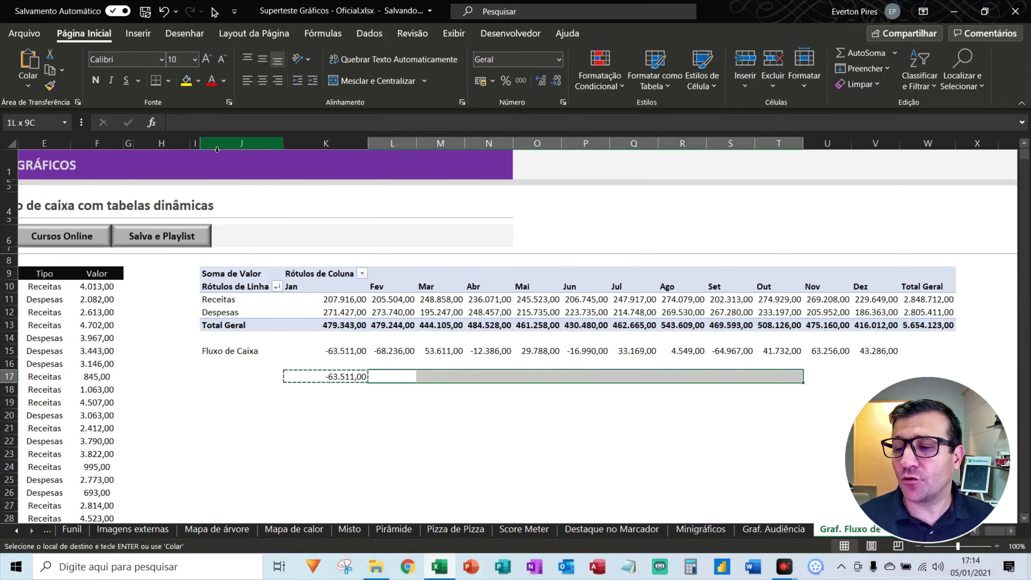
{"action": "key", "text": "shift+Right"}
{"action": "key", "text": "shift+Right"}
{"action": "key", "text": "Return"}
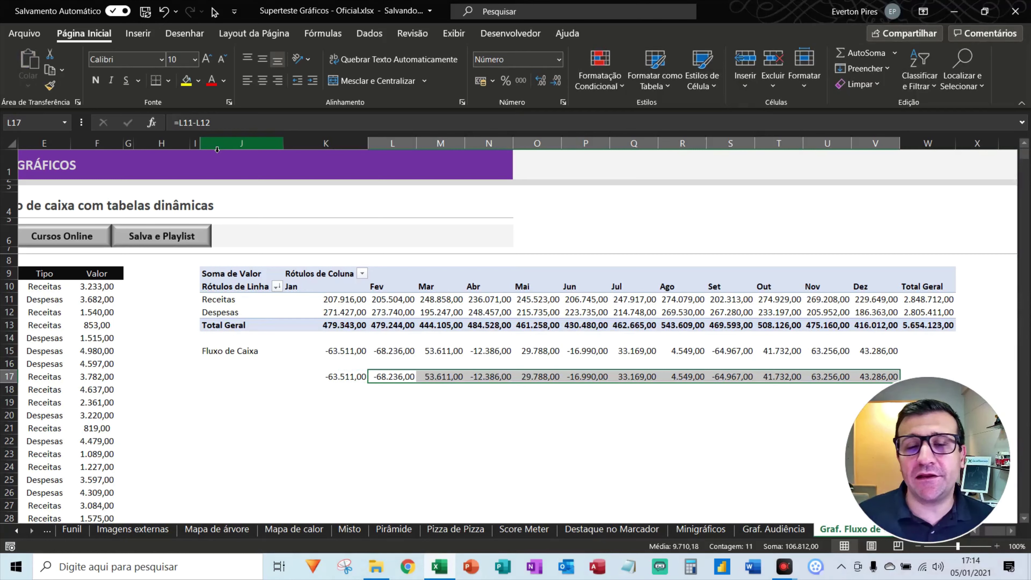
{"action": "key", "text": "ctrl+z"}
{"action": "key", "text": "ctrl+z"}
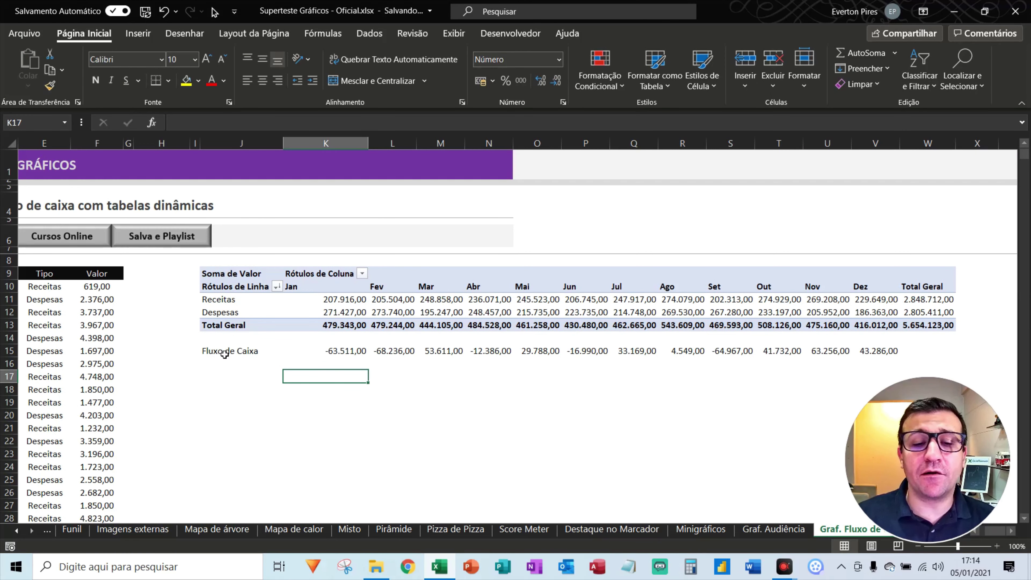
{"action": "mouse_move", "coordinate": [224, 355]}
{"action": "left_mouse_down"}
{"action": "mouse_move", "coordinate": [905, 354]}
{"action": "mouse_move", "coordinate": [832, 366]}
{"action": "left_mouse_up"}
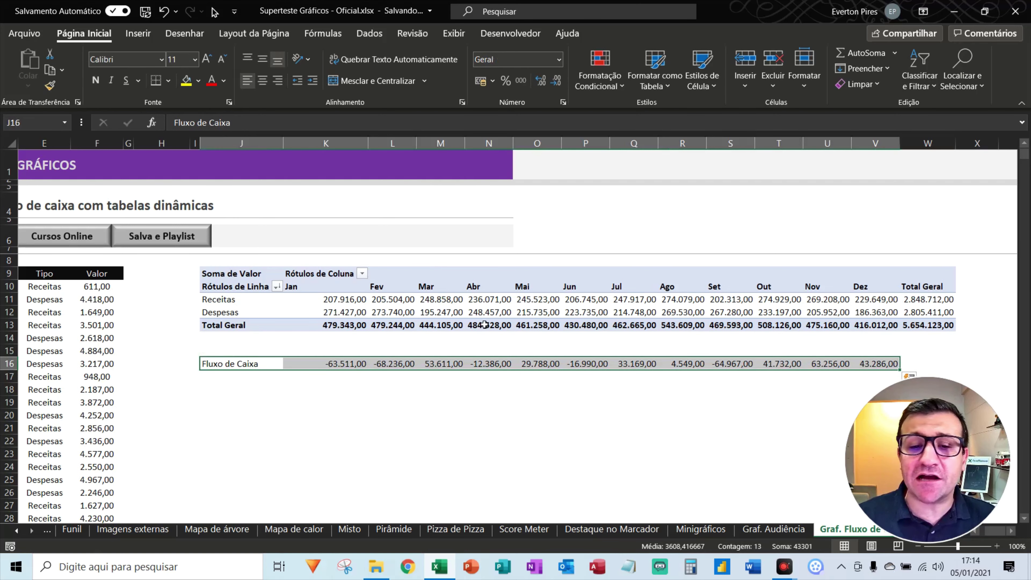
Step: Paste the Jan–Dez month headers as values into the blank row above Fluxo de Caixa
{"action": "left_click_drag", "start_coordinate": [332, 293], "coordinate": [846, 280]}
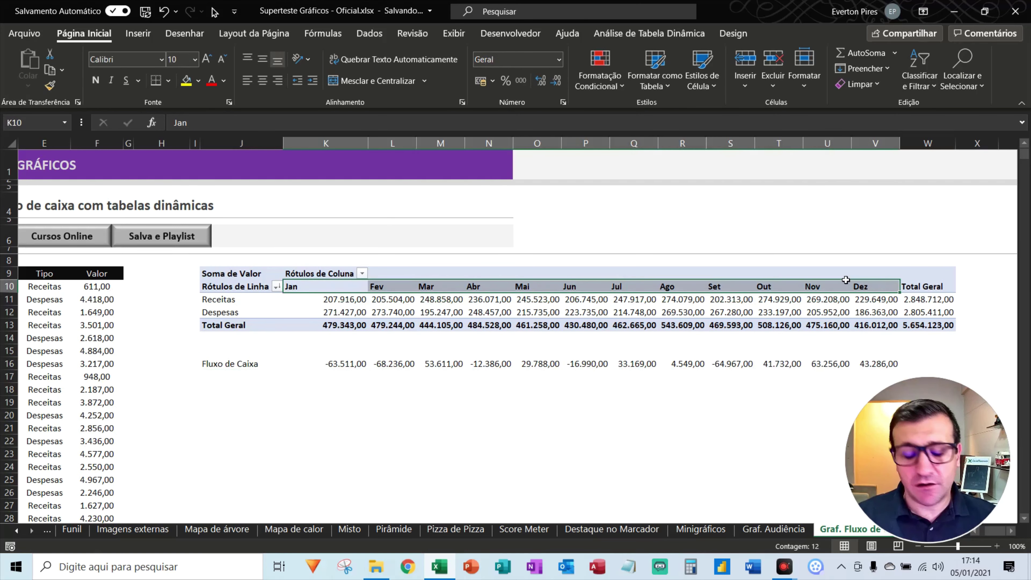
{"action": "key", "text": "ctrl+c"}
{"action": "key", "text": "Down"}
{"action": "key", "text": "Down"}
{"action": "key", "text": "Down"}
{"action": "key", "text": "Down"}
{"action": "key", "text": "Down"}
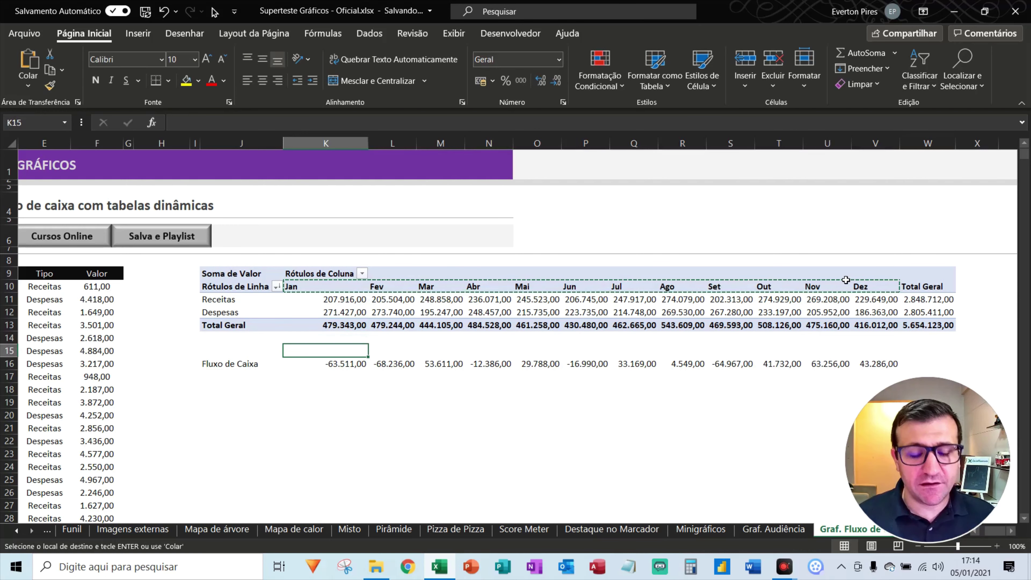
{"action": "key", "text": "ctrl+alt+v"}
{"action": "key", "text": "v"}
{"action": "key", "text": "Return"}
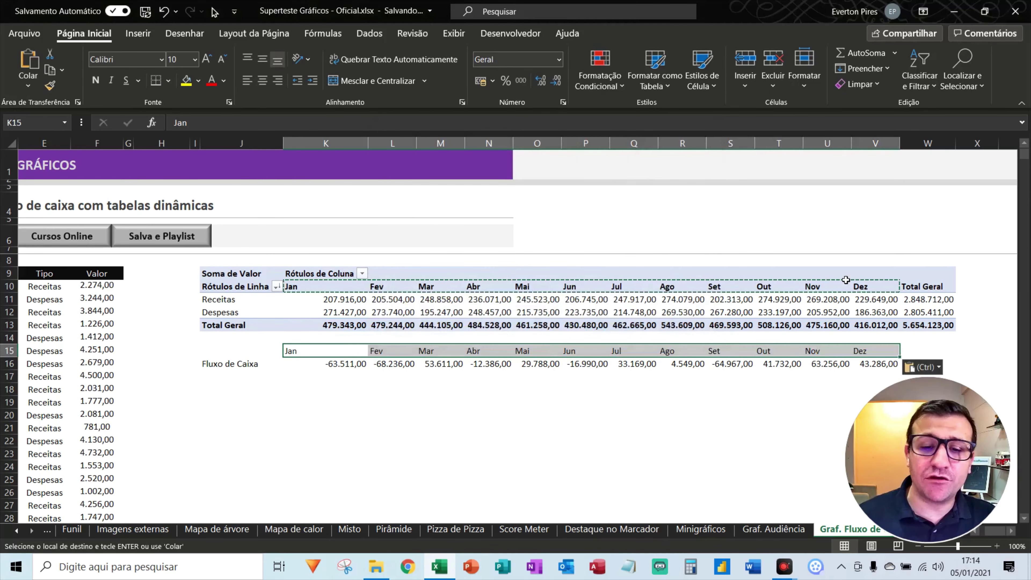
{"action": "key", "text": "Escape"}
{"action": "left_click", "coordinate": [354, 401]}
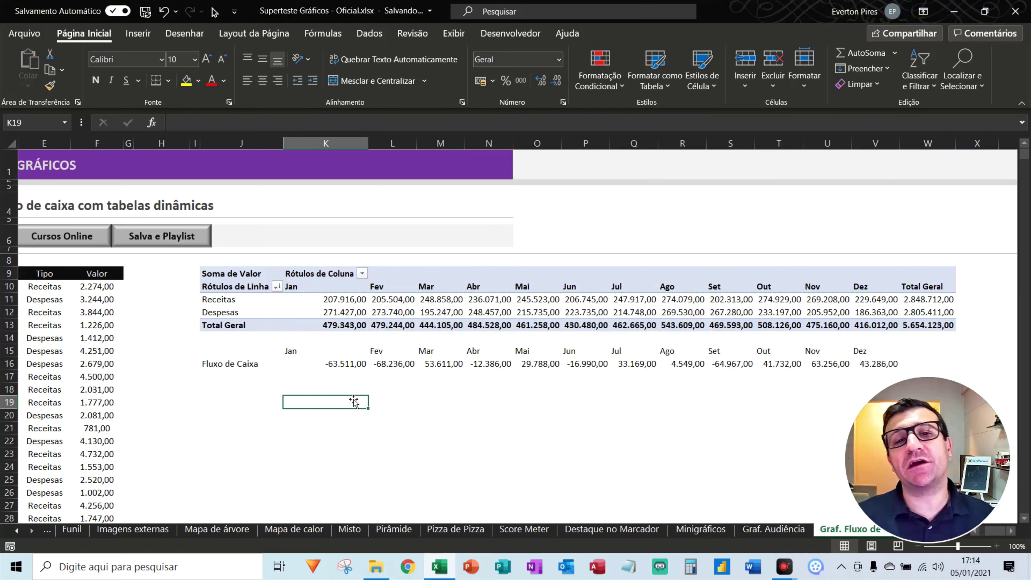
Step: Select the month labels with the Fluxo de Caixa values and insert a column chart (Alt+F1)
{"action": "left_click_drag", "start_coordinate": [299, 354], "coordinate": [866, 350]}
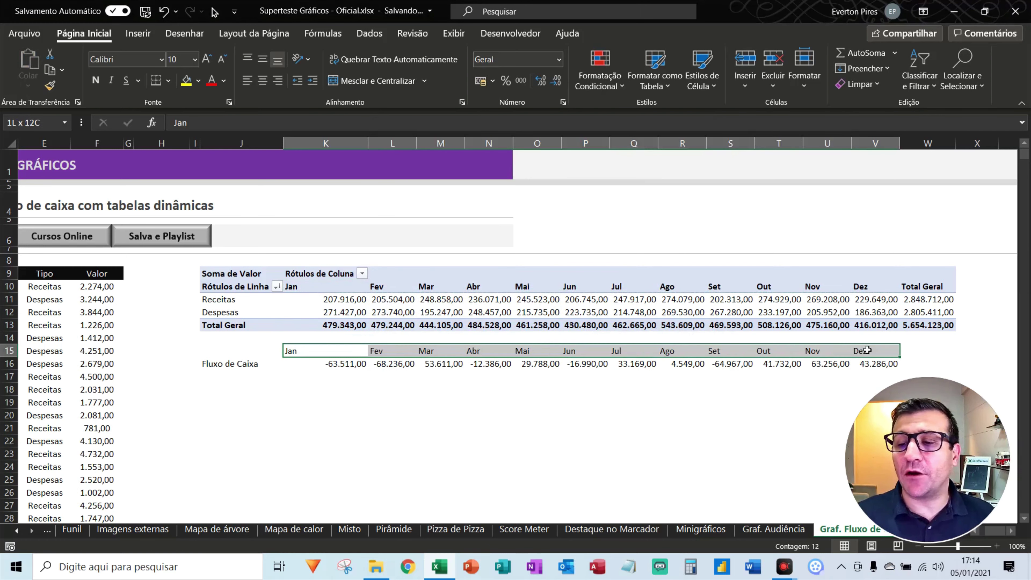
{"action": "left_click_drag", "start_coordinate": [319, 364], "coordinate": [866, 365], "text": "ctrl"}
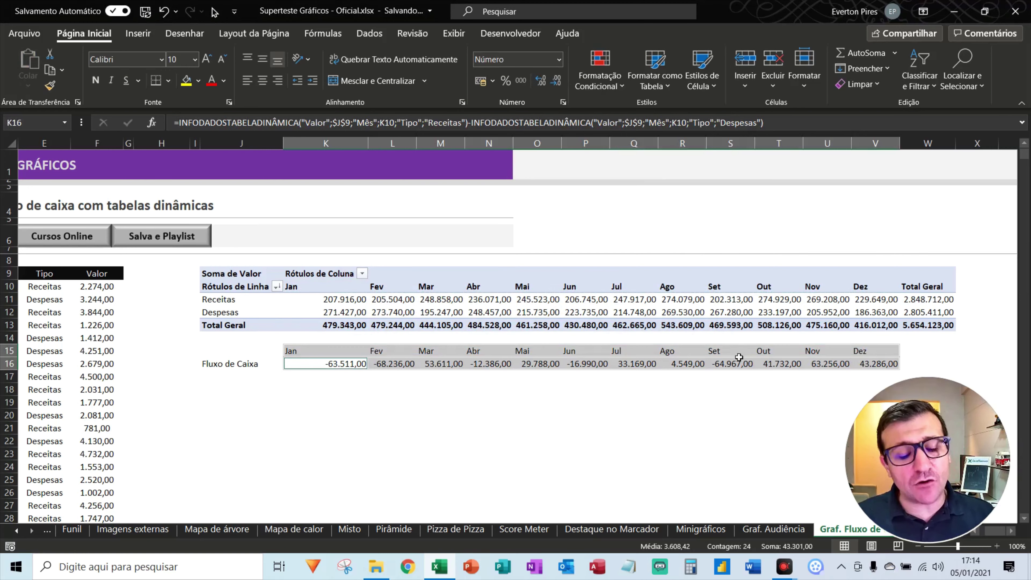
{"action": "key", "text": "alt+F1"}
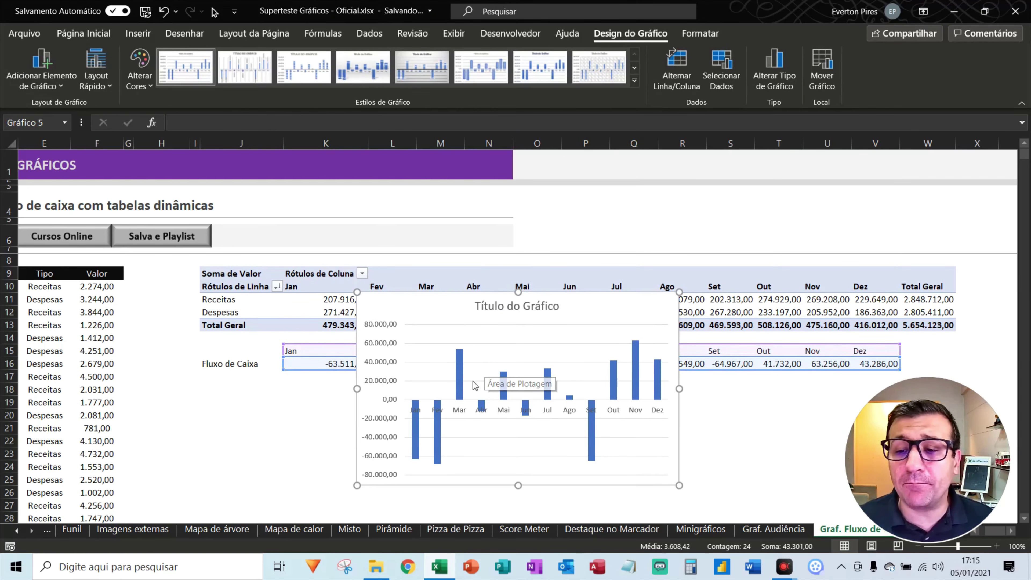
Step: Shrink the chart from its top edge and move it below the cash-flow rows
{"action": "left_click_drag", "start_coordinate": [683, 297], "coordinate": [682, 355]}
{"action": "left_click", "coordinate": [728, 402]}
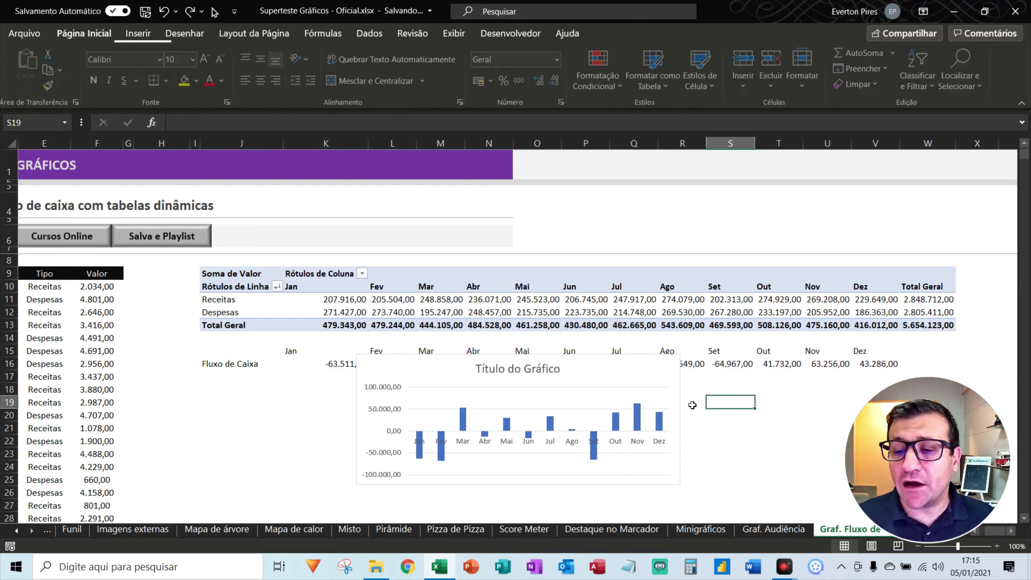
{"action": "left_click", "coordinate": [684, 395]}
{"action": "mouse_move", "coordinate": [684, 395]}
{"action": "left_mouse_down"}
{"action": "mouse_move", "coordinate": [611, 421]}
{"action": "mouse_move", "coordinate": [820, 451]}
{"action": "left_mouse_up"}
Step: Recalculate the random data six times with F9, leaving Fluxo de Caixa from -105.828,00 to 29.518,00
{"action": "key", "text": "Escape"}
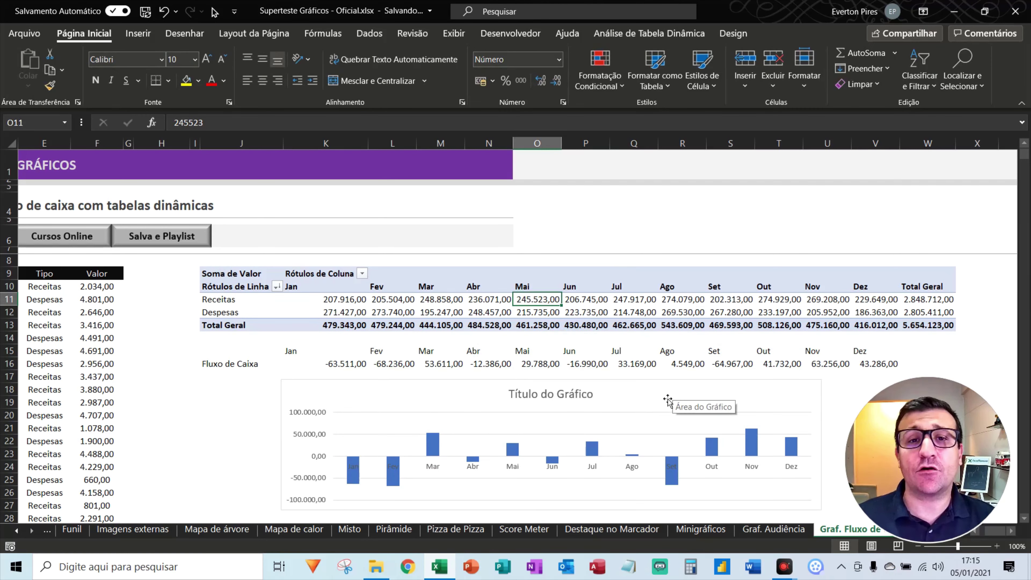
{"action": "left_click", "coordinate": [487, 301]}
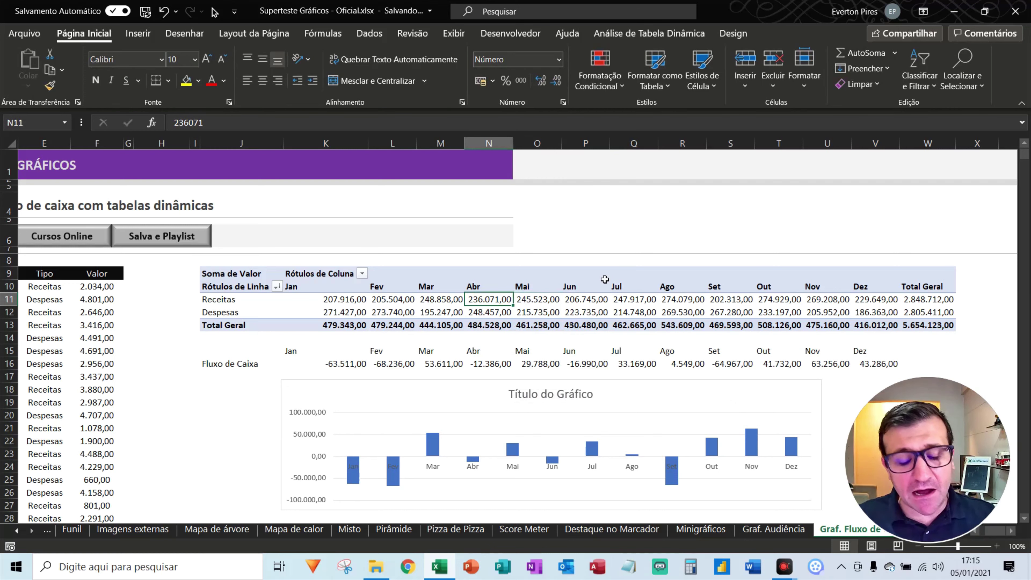
{"action": "key", "text": "F9"}
{"action": "key", "text": "F9"}
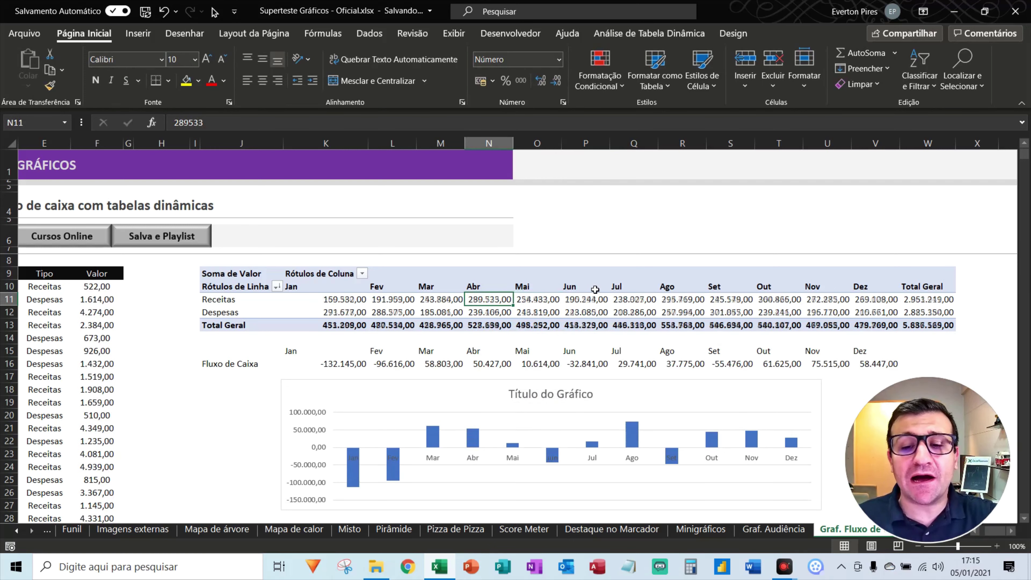
{"action": "key", "text": "F9"}
{"action": "key", "text": "F9"}
{"action": "key", "text": "F9"}
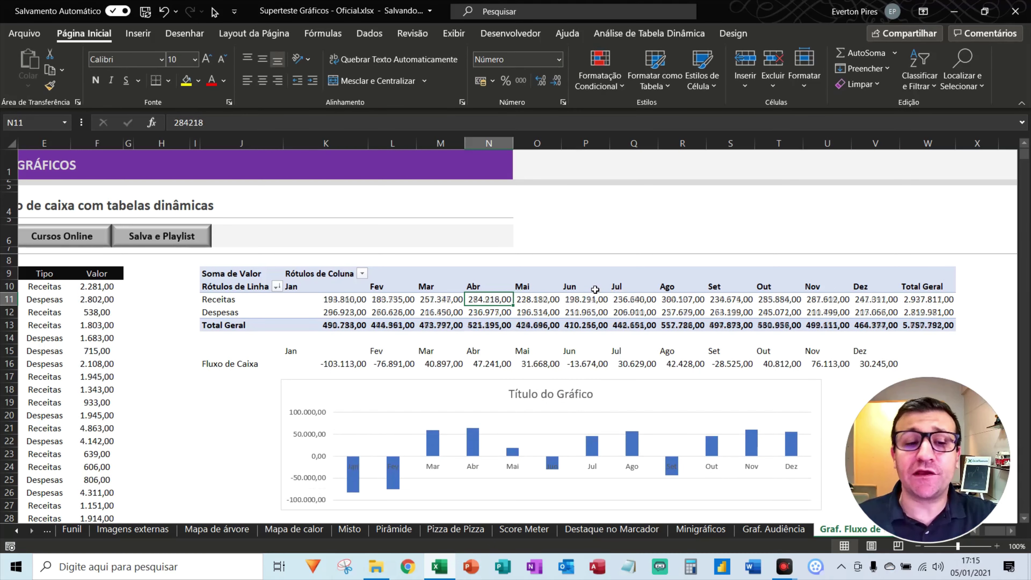
{"action": "key", "text": "F9"}
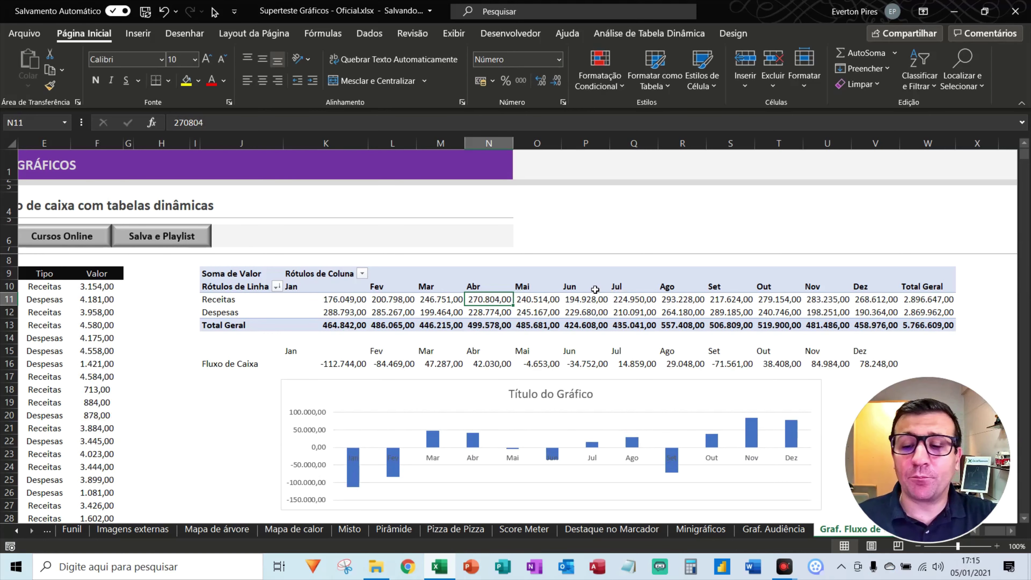
{"action": "key", "text": "F9"}
{"action": "key", "text": "F9"}
{"action": "key", "text": "F9"}
{"action": "key", "text": "F9"}
{"action": "key", "text": "F9"}
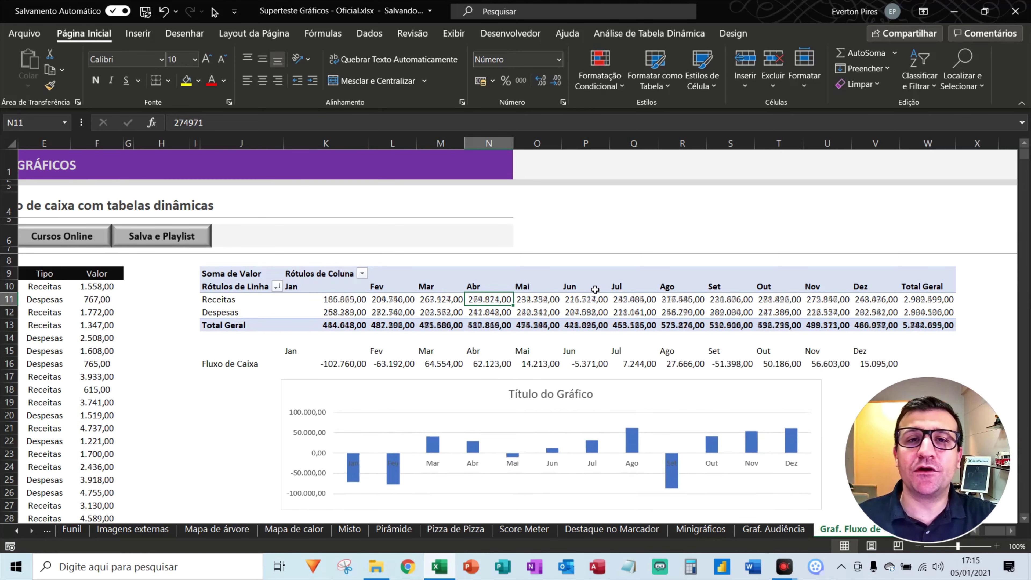
{"action": "key", "text": "F9"}
{"action": "key", "text": "F9"}
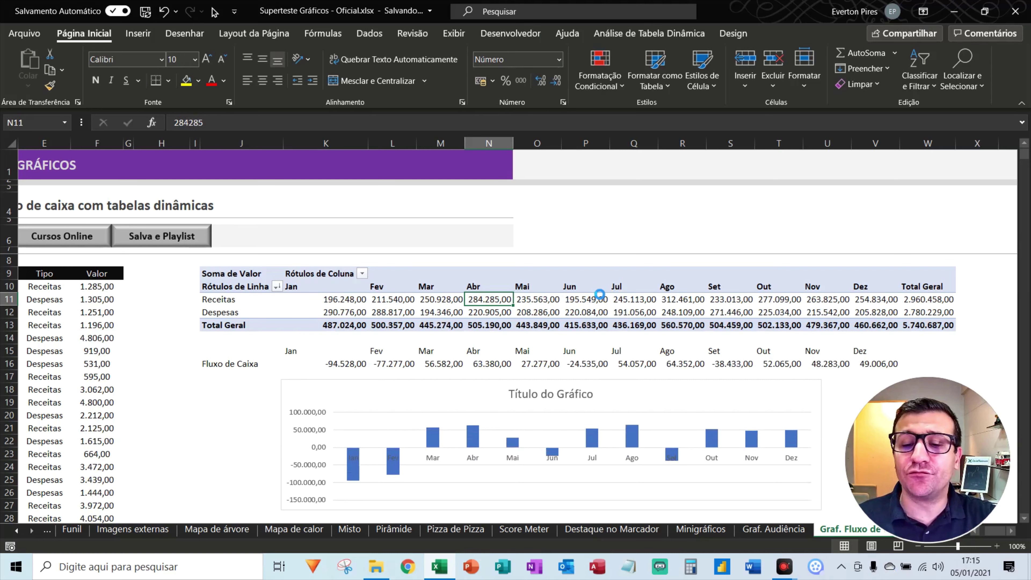
{"action": "key", "text": "F9"}
{"action": "key", "text": "F9"}
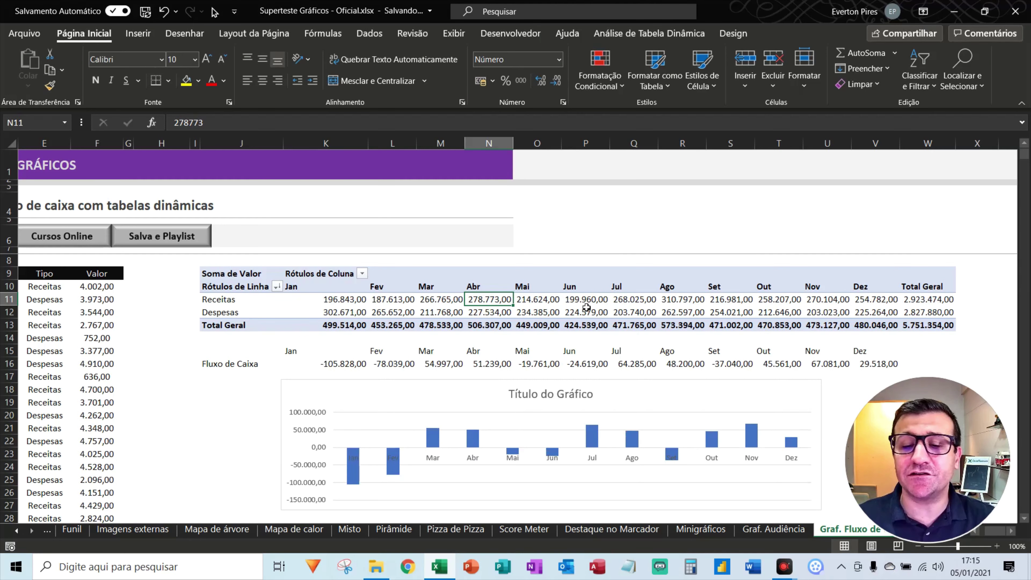
{"action": "left_click", "coordinate": [264, 389]}
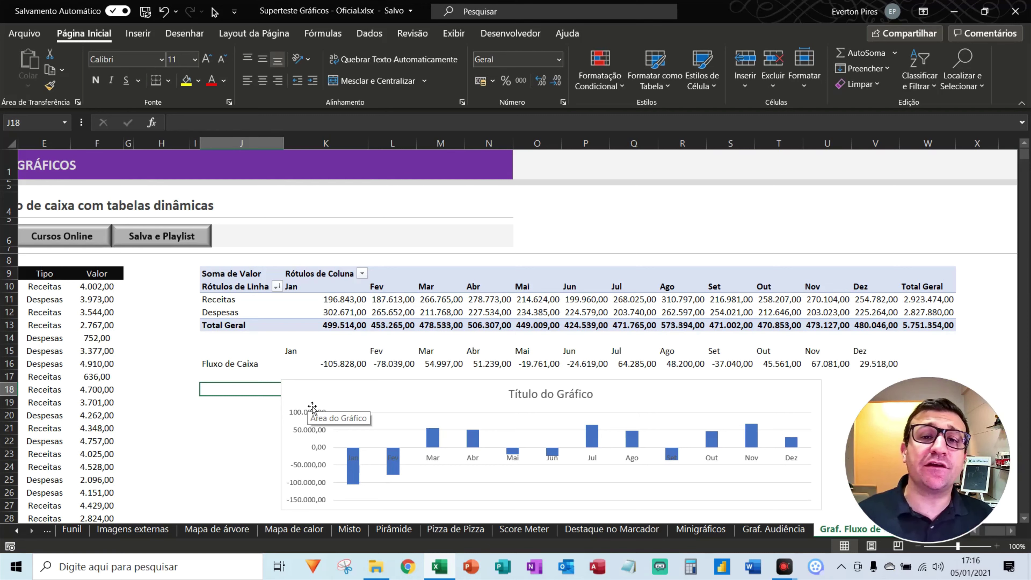
Step: Nudge the chart slightly lower and select J17 beneath Fluxo de Caixa
{"action": "left_click_drag", "start_coordinate": [312, 406], "coordinate": [312, 430]}
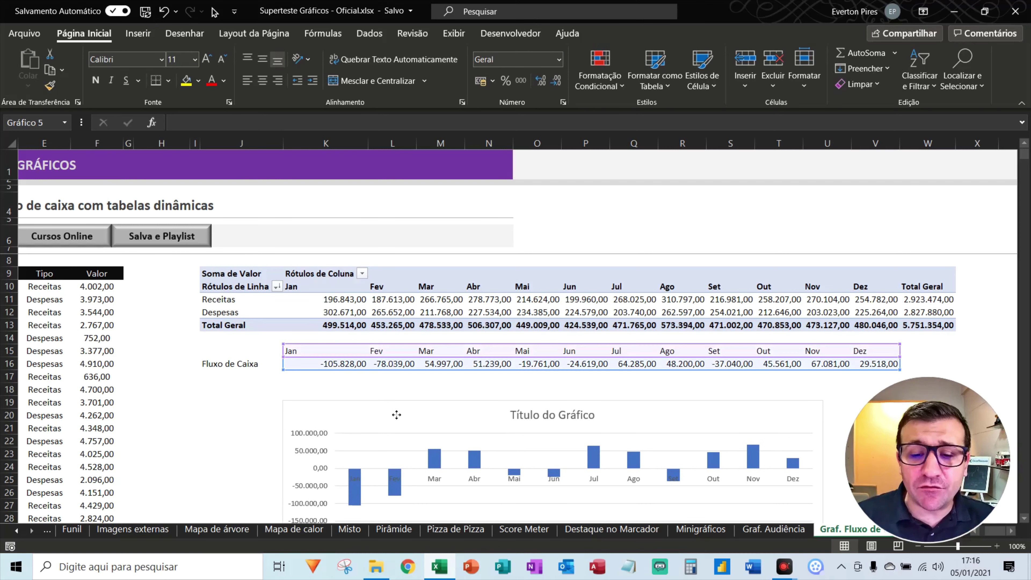
{"action": "left_click", "coordinate": [232, 400]}
{"action": "left_click_drag", "start_coordinate": [203, 410], "coordinate": [336, 383]}
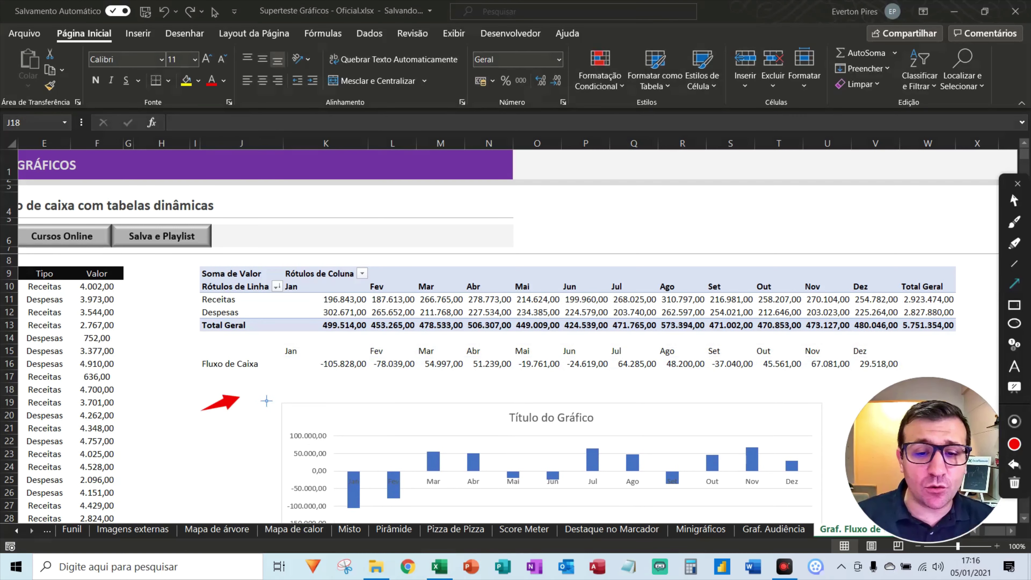
{"action": "key", "text": "Escape"}
{"action": "left_click", "coordinate": [228, 378]}
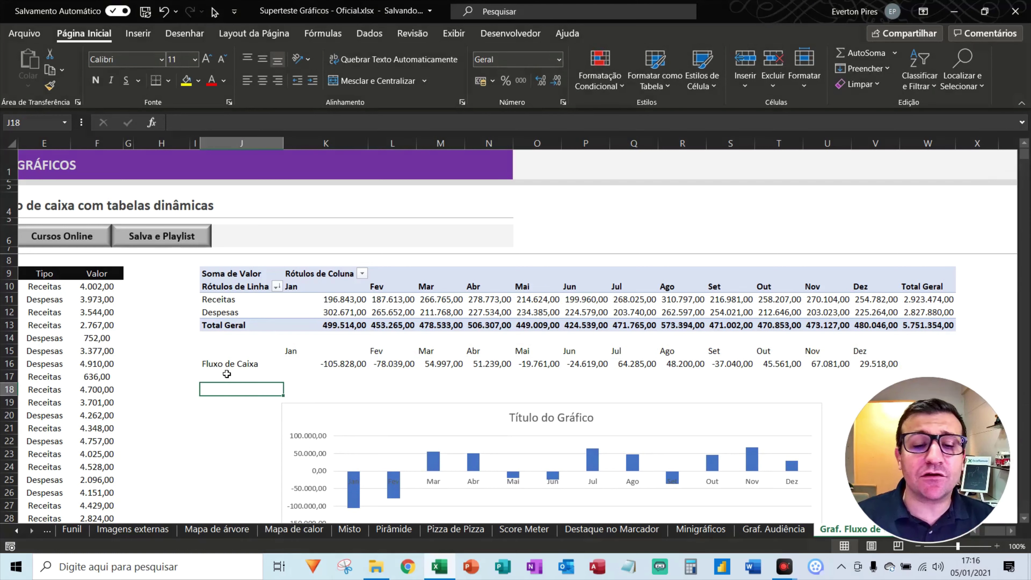
{"action": "left_click", "coordinate": [230, 369]}
{"action": "left_click", "coordinate": [237, 379]}
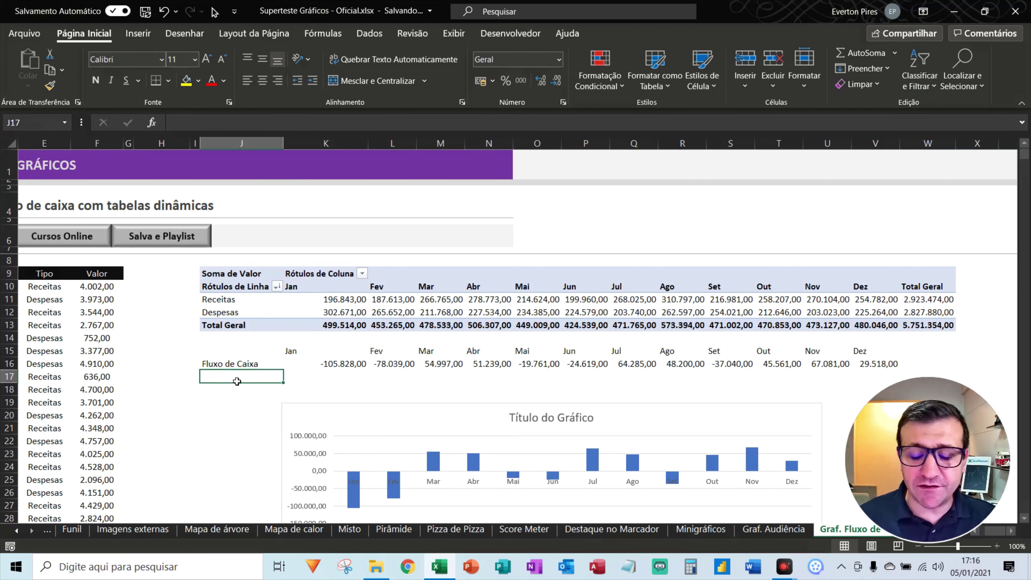
Step: Enter the labels Positivo in J17 and Negativo in J18
{"action": "type", "text": "Positivo"}
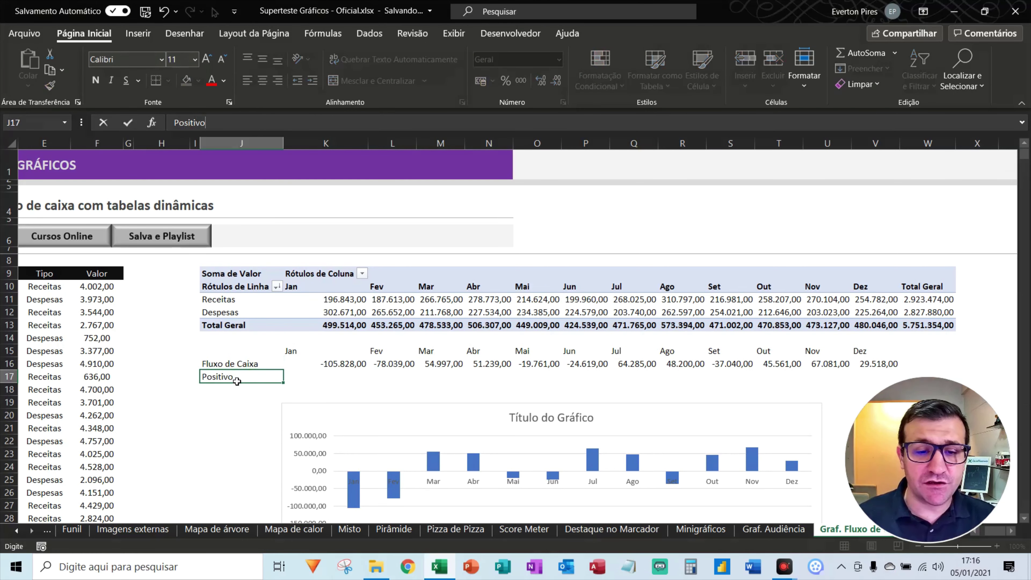
{"action": "key", "text": "Return"}
{"action": "type", "text": "Negativo"}
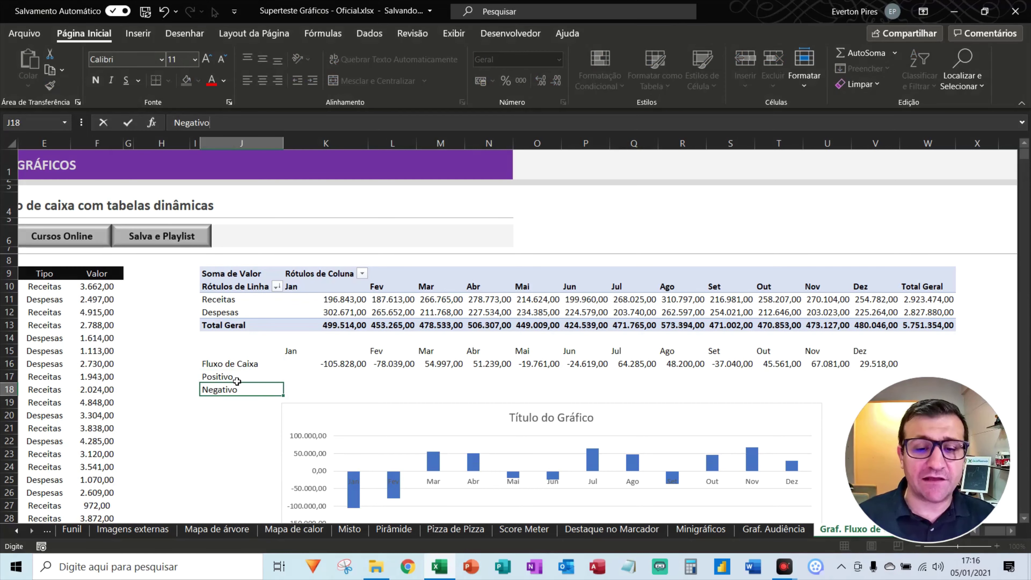
{"action": "key", "text": "Return"}
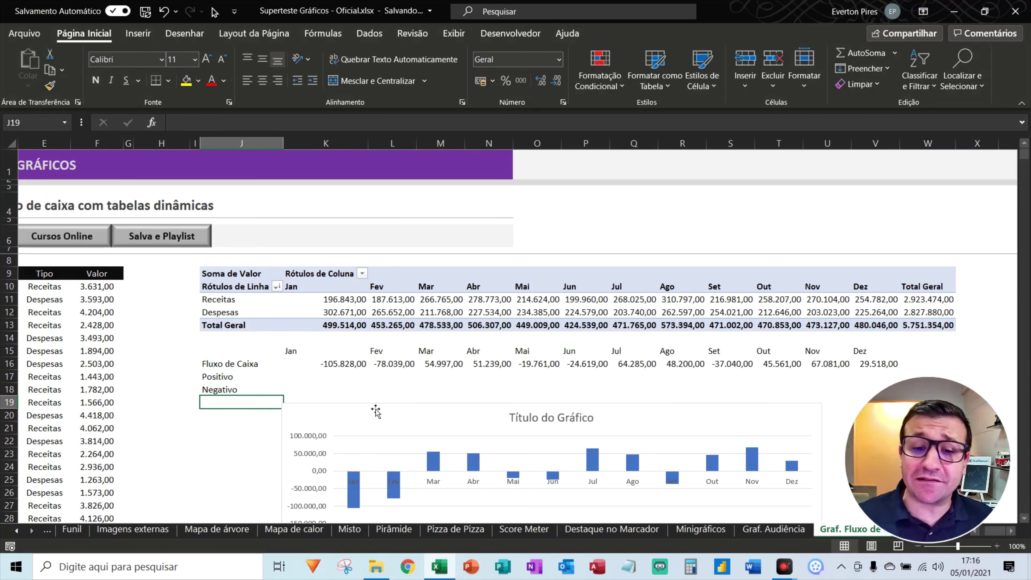
Step: Enter =SE(K16>0;K16;NÃO.DISP()) in K17 for January's Positivo value
{"action": "left_click_drag", "start_coordinate": [375, 409], "coordinate": [375, 426]}
{"action": "left_click", "coordinate": [316, 390]}
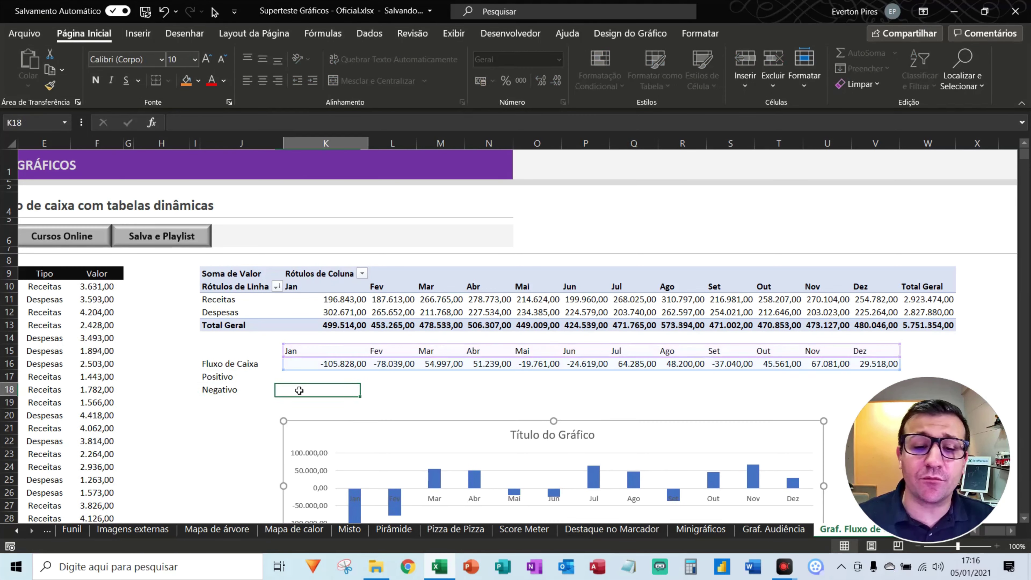
{"action": "left_click", "coordinate": [316, 381]}
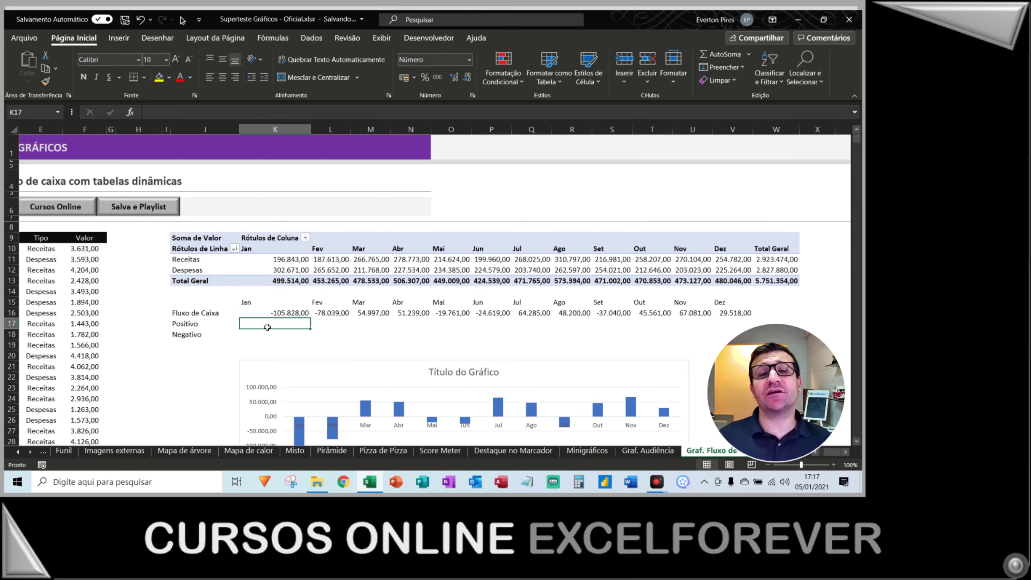
{"action": "type", "text": "=se"}
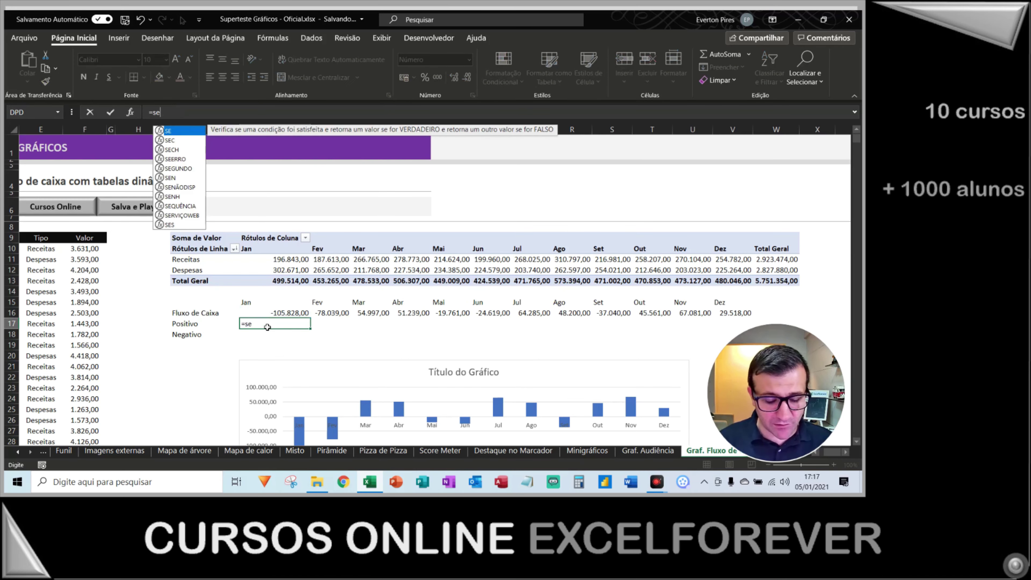
{"action": "type", "text": "("}
{"action": "key", "text": "Up"}
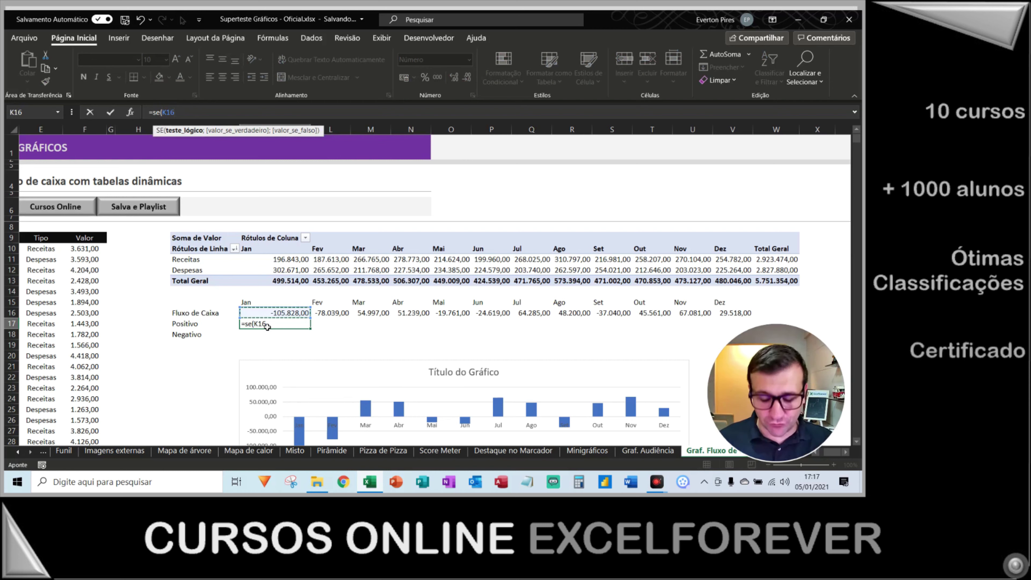
{"action": "type", "text": ">"}
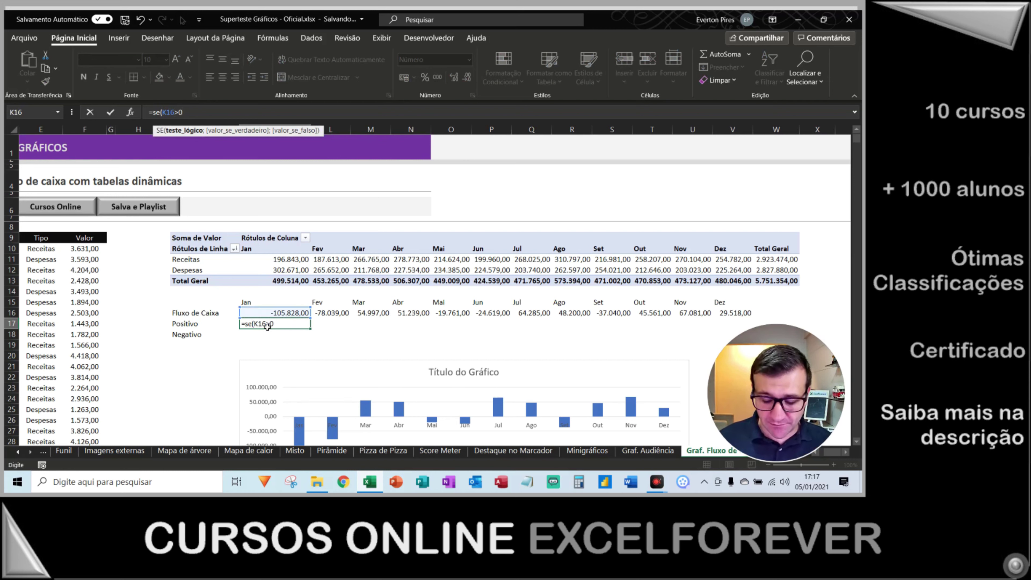
{"action": "type", "text": "0;"}
{"action": "key", "text": "Up"}
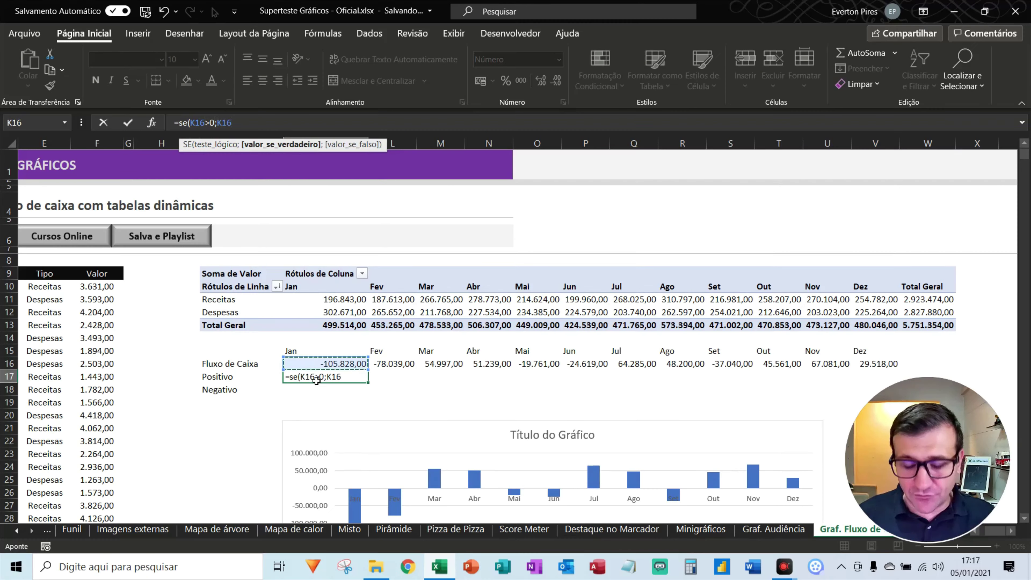
{"action": "type", "text": ";"}
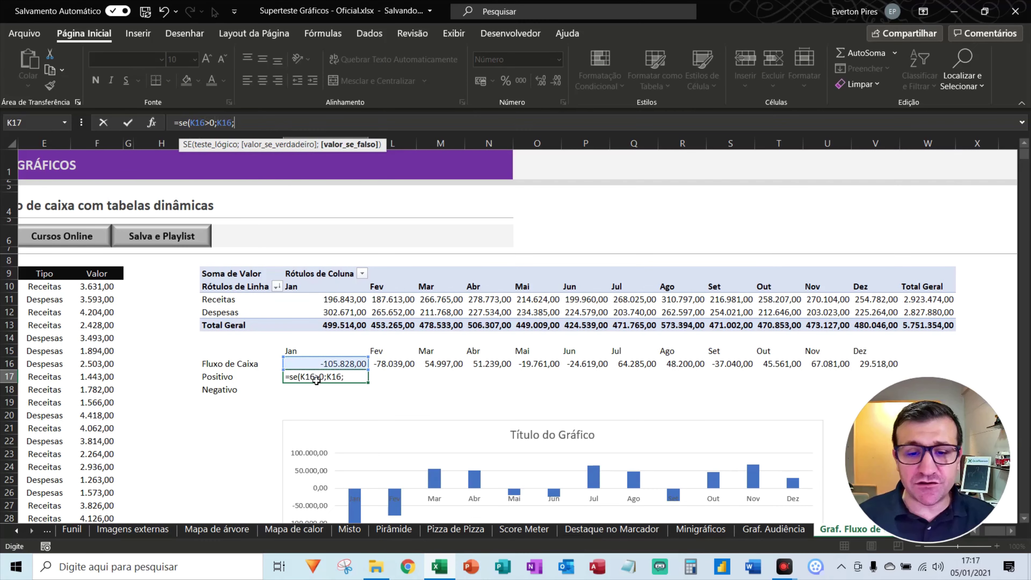
{"action": "type", "text": "na"}
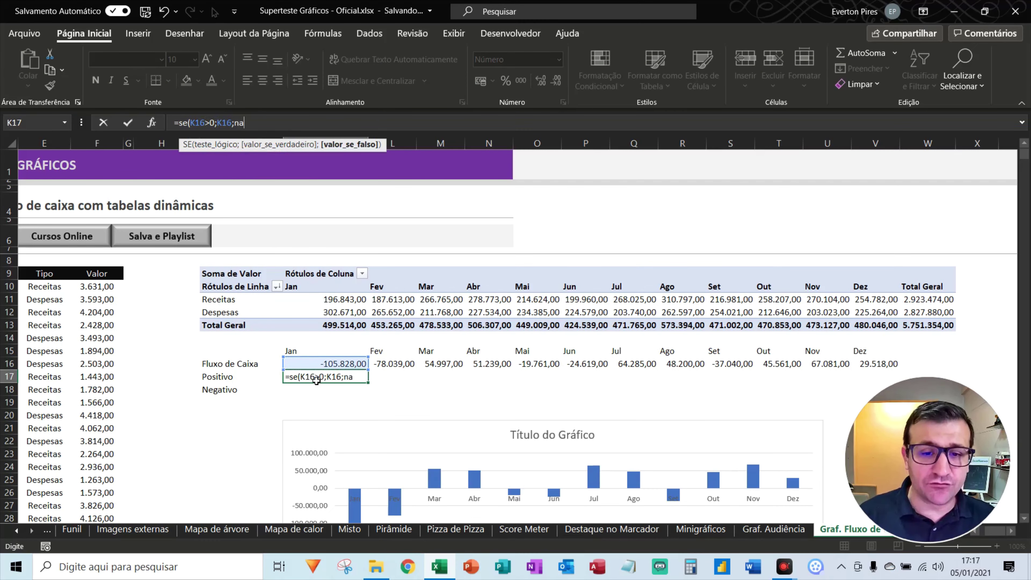
{"action": "key", "text": "BackSpace"}
{"action": "key", "text": "Down"}
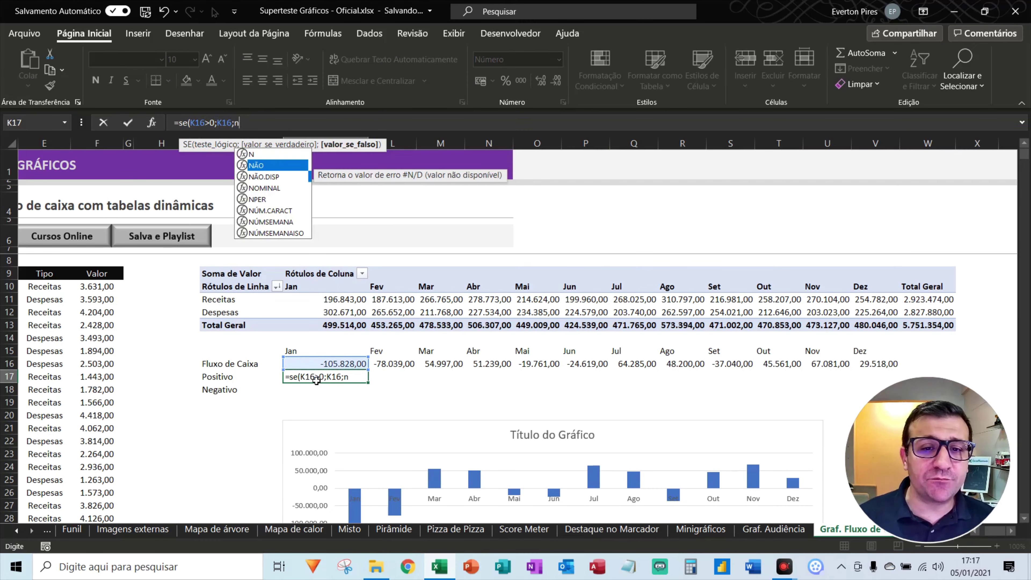
{"action": "key", "text": "Down"}
{"action": "key", "text": "Tab"}
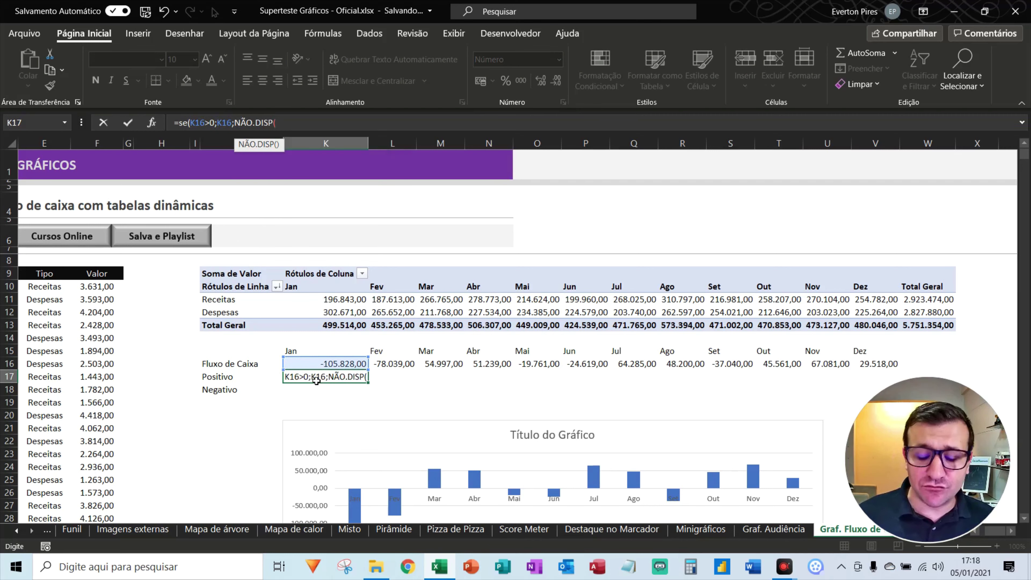
{"action": "type", "text": "))"}
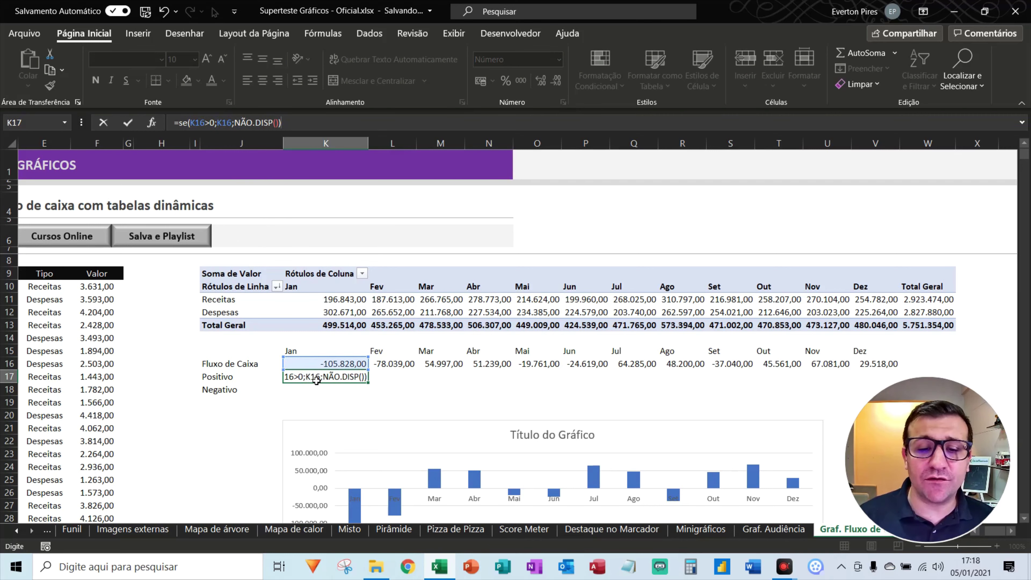
{"action": "key", "text": "ctrl+Return"}
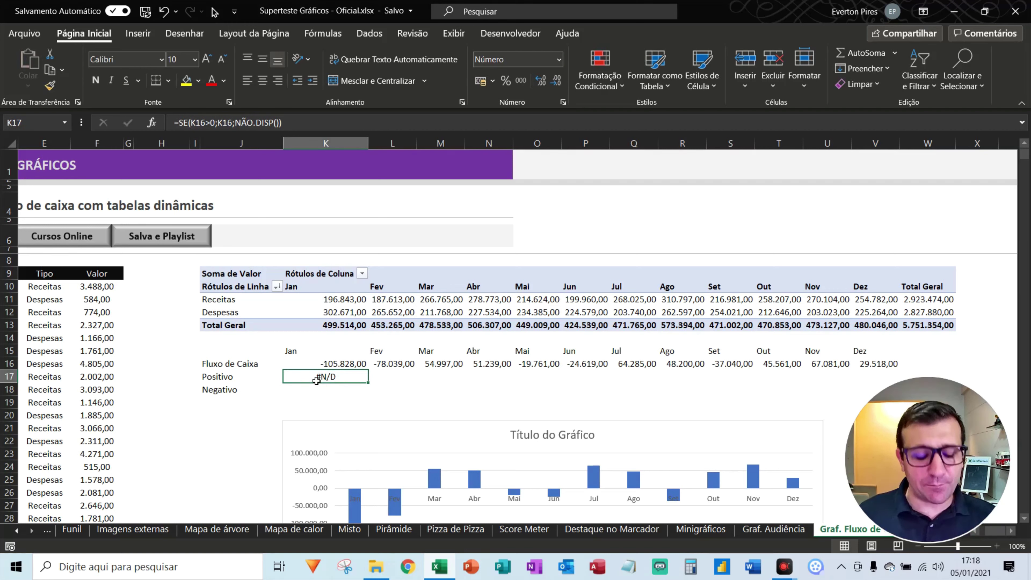
Step: Copy the Positivo formula across the remaining months of row 17
{"action": "key", "text": "ctrl+c"}
{"action": "key", "text": "Right"}
{"action": "key", "text": "shift+Right"}
{"action": "key", "text": "shift+Right"}
{"action": "key", "text": "shift+Right"}
{"action": "key", "text": "shift+Right"}
{"action": "key", "text": "shift+Right"}
{"action": "key", "text": "shift+Right"}
{"action": "key", "text": "shift+Right"}
{"action": "key", "text": "shift+Right"}
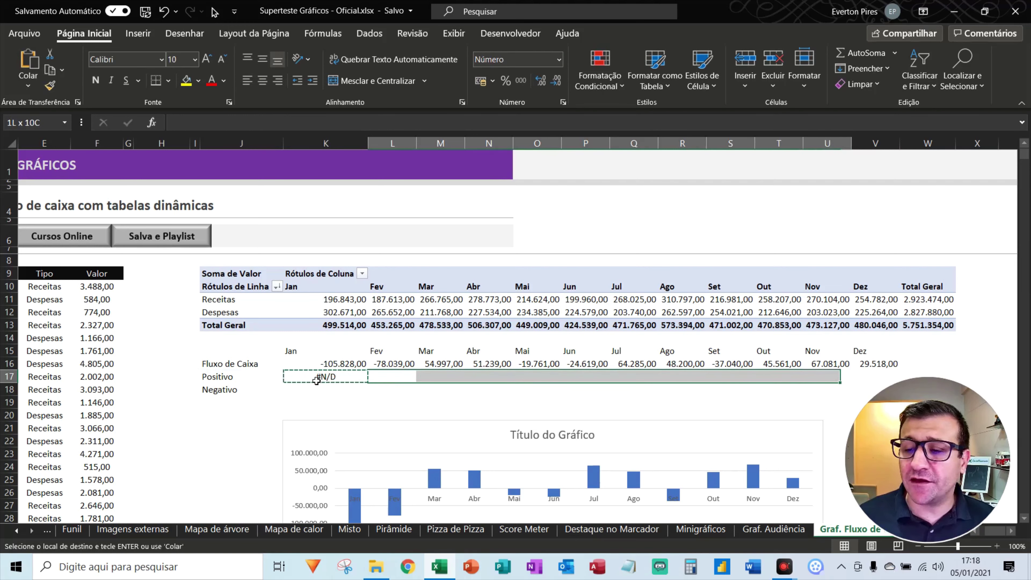
{"action": "key", "text": "Return"}
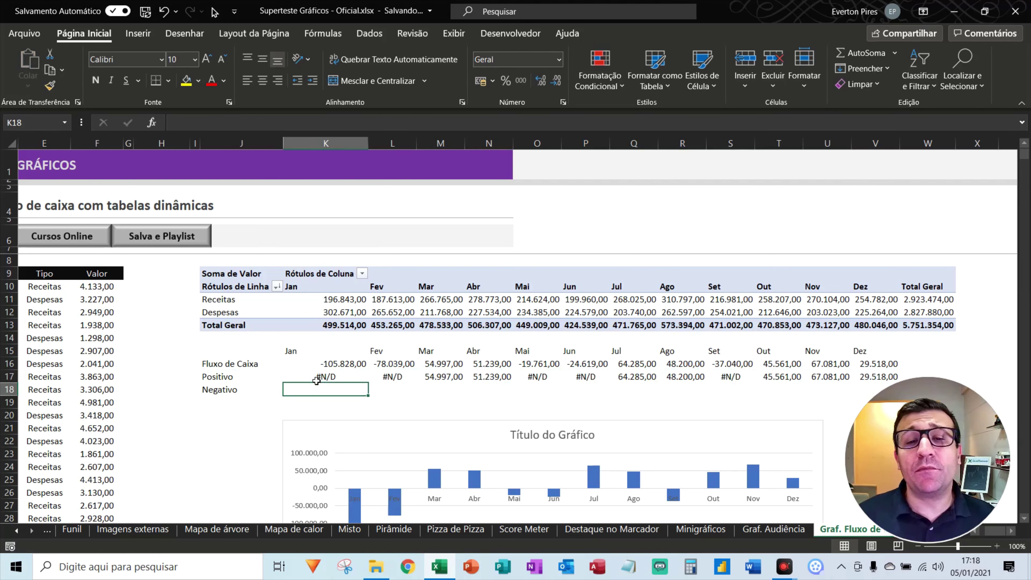
Step: Enter =SE(K16<0;K16;NÃO.DISP()) in K18 for January's Negativo value
{"action": "type", "text": "="}
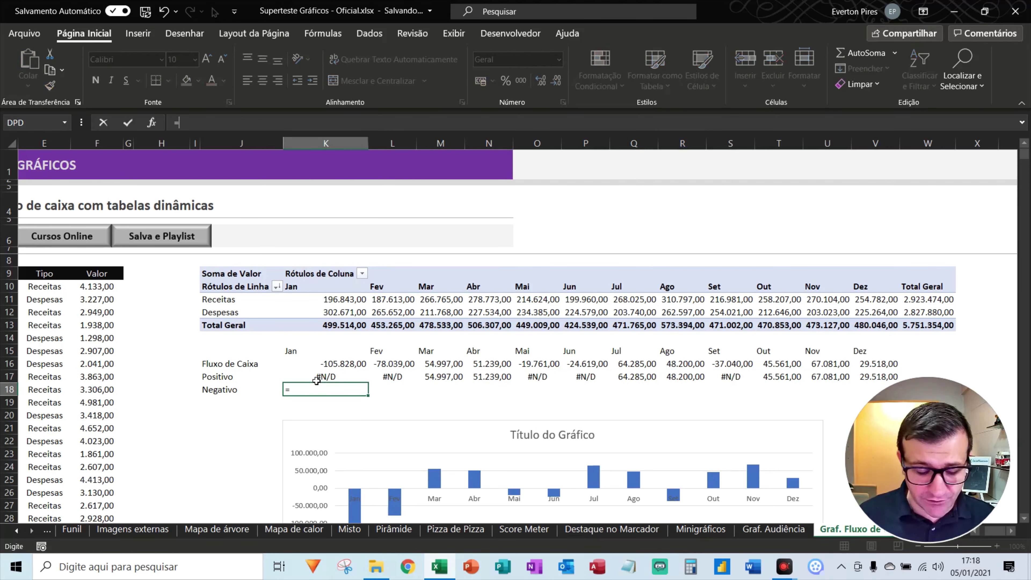
{"action": "type", "text": "se("}
{"action": "left_click", "coordinate": [317, 381]}
{"action": "key", "text": "Up"}
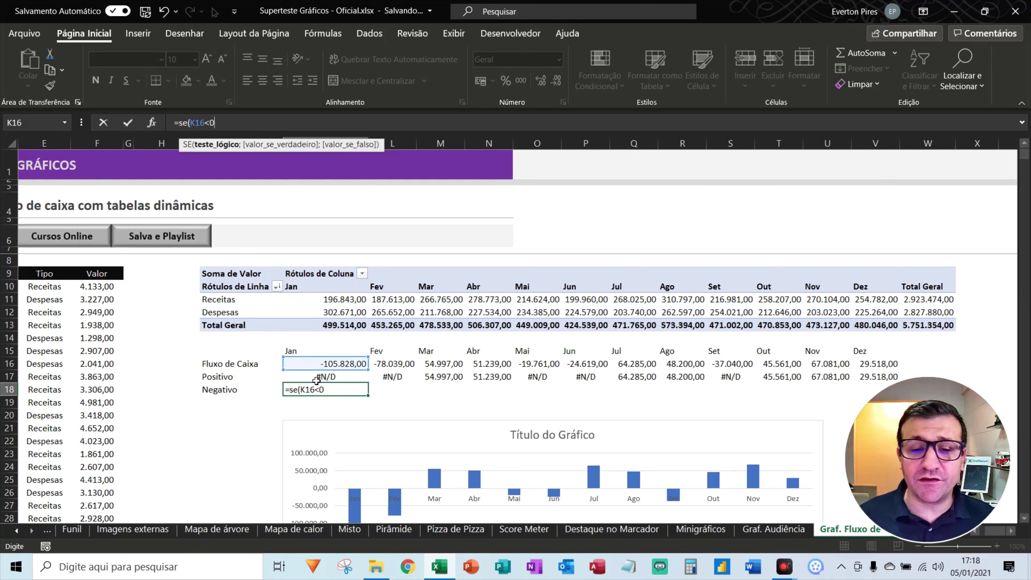
{"action": "type", "text": ";"}
{"action": "key", "text": "Up"}
{"action": "key", "text": "Up"}
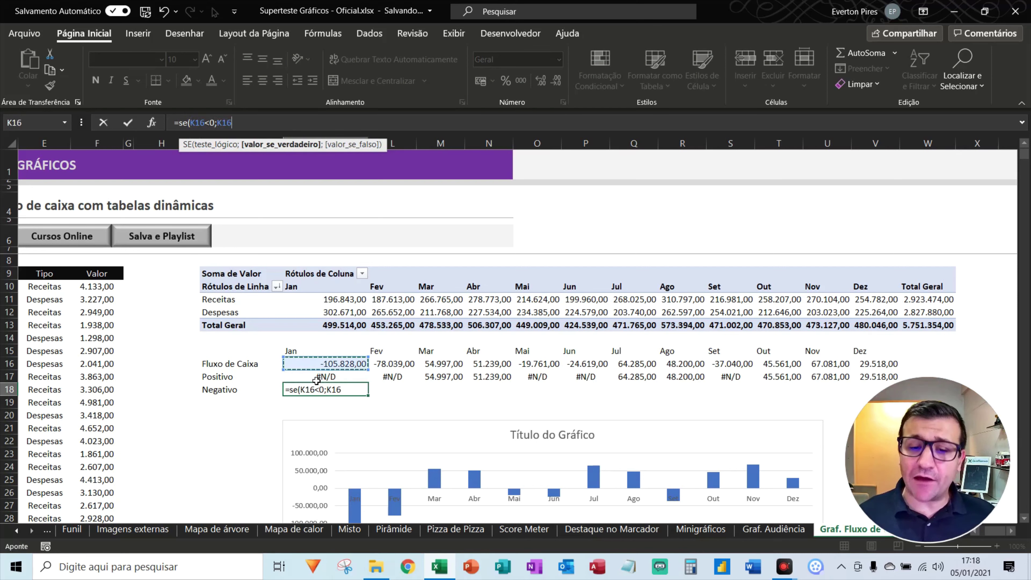
{"action": "type", "text": ";"}
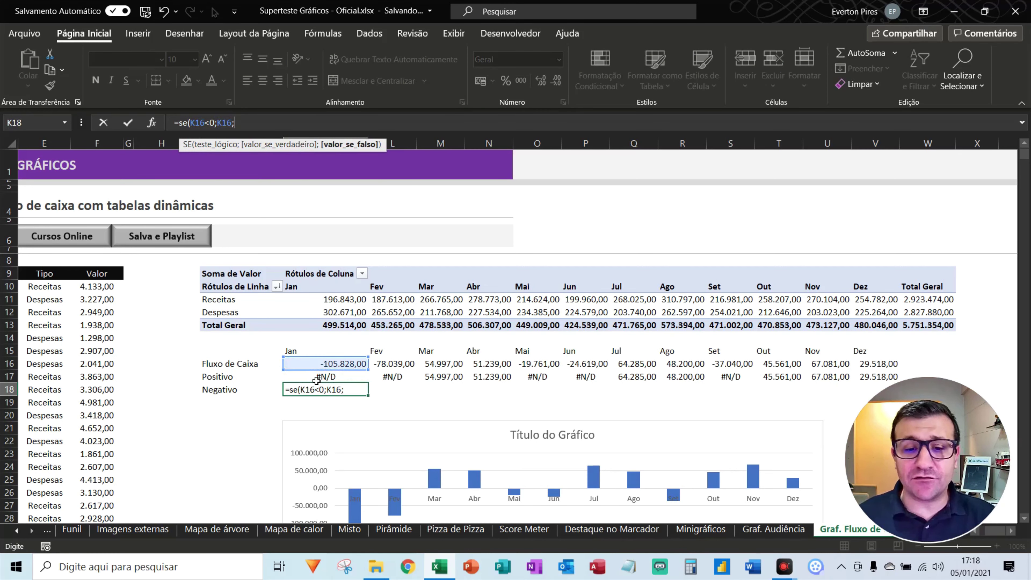
{"action": "type", "text": "na"}
{"action": "key", "text": "BackSpace"}
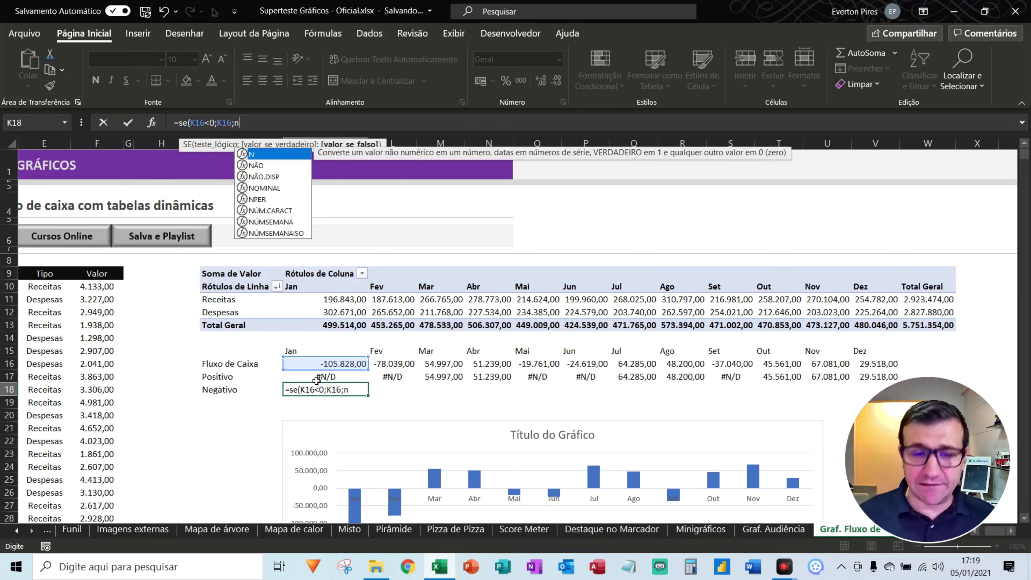
{"action": "key", "text": "Down"}
{"action": "key", "text": "Down"}
{"action": "key", "text": "Tab"}
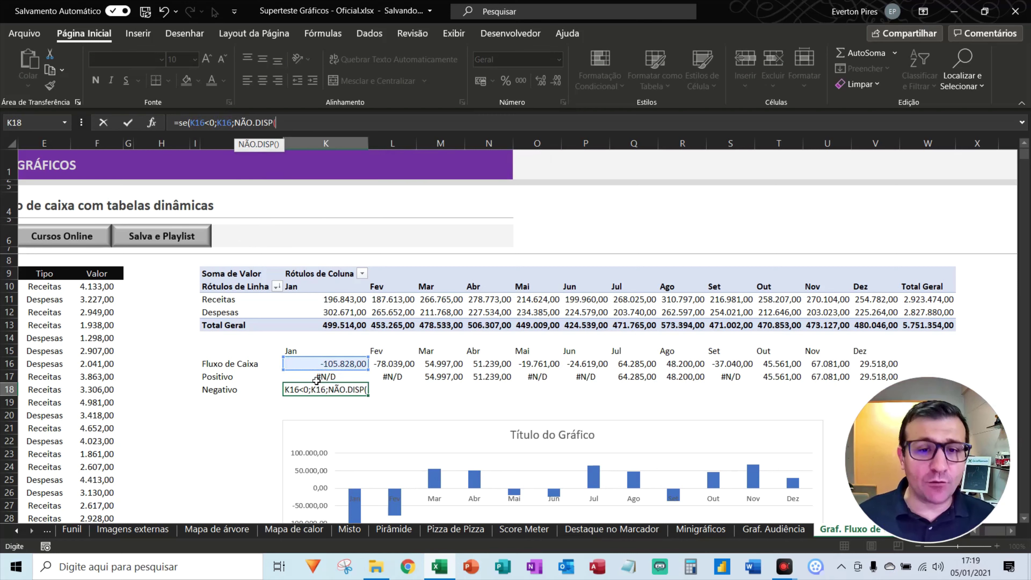
{"action": "type", "text": ")"}
{"action": "key", "text": "Return"}
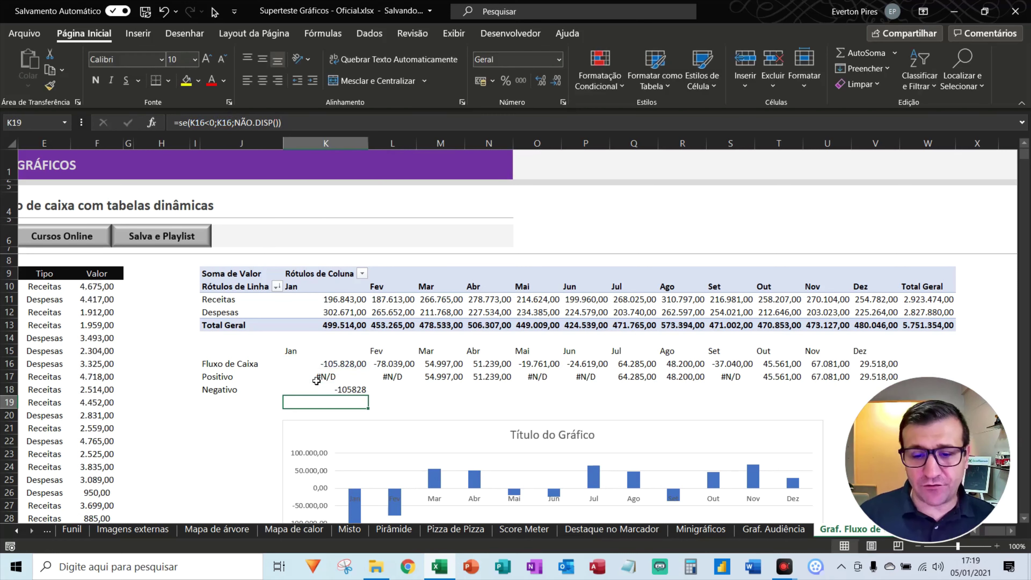
Step: Copy the Negativo formula into L18:V18
{"action": "key", "text": "Up"}
{"action": "key", "text": "ctrl+c"}
{"action": "key", "text": "Right"}
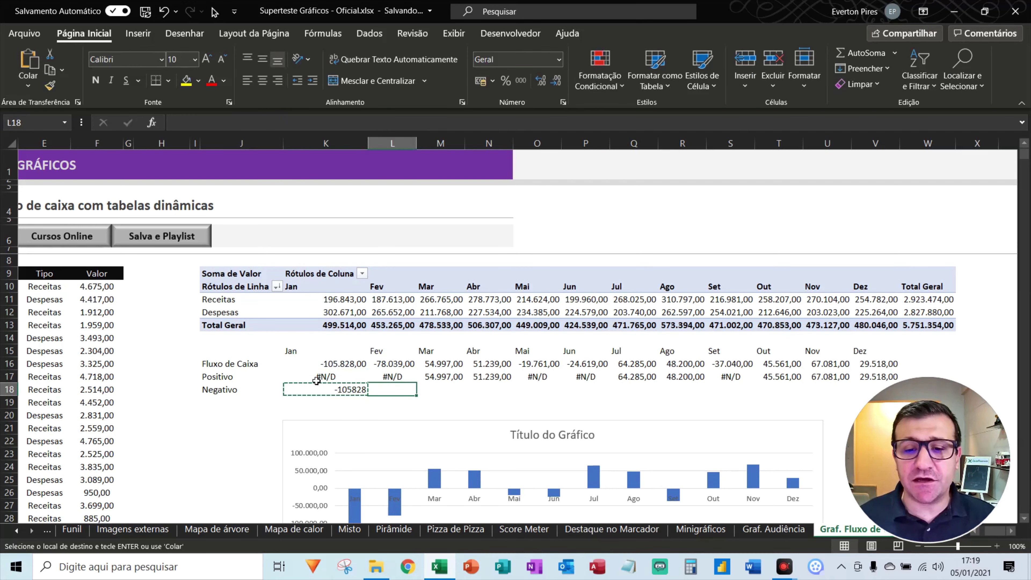
{"action": "key", "text": "shift+Right"}
{"action": "key", "text": "shift+Right"}
{"action": "key", "text": "shift+Right"}
{"action": "key", "text": "shift+Right"}
{"action": "key", "text": "shift+Right"}
{"action": "key", "text": "shift+Right"}
{"action": "key", "text": "shift+Right"}
{"action": "key", "text": "shift+Right"}
{"action": "key", "text": "shift+Right"}
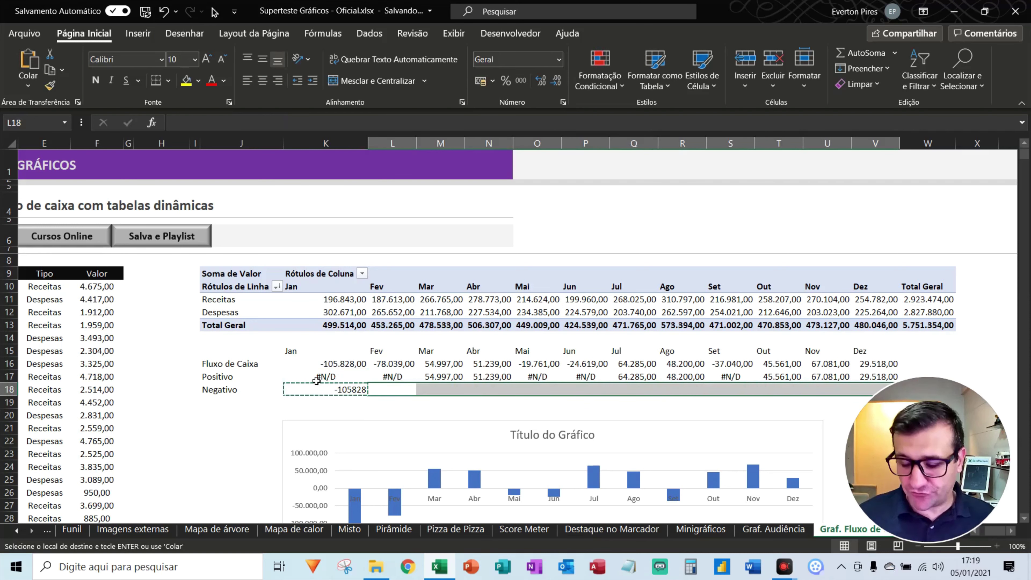
{"action": "key", "text": "Return"}
{"action": "key", "text": "Left"}
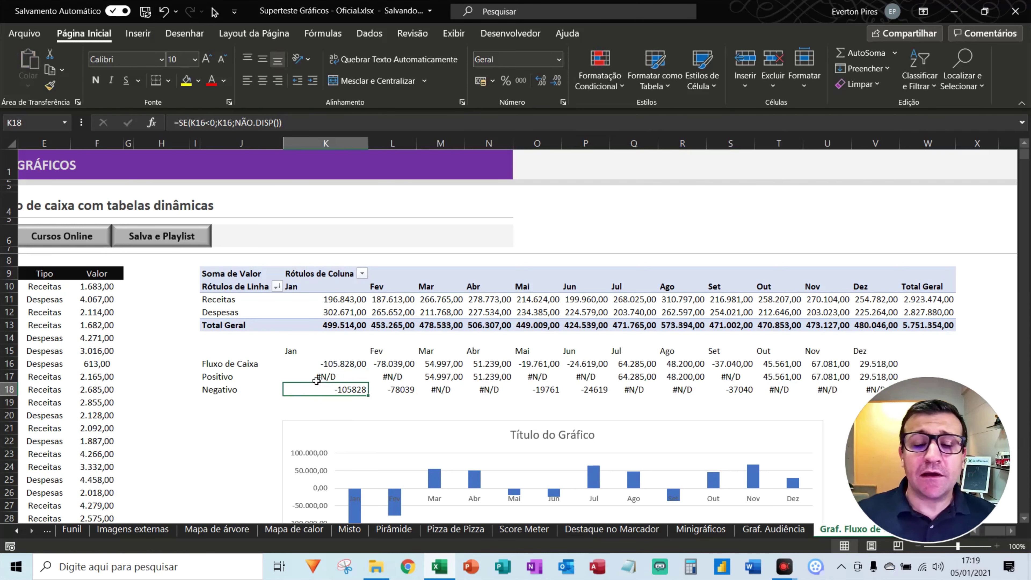
Step: Work on the Positivo/Negativo rows and chart area, ending with the cash-flow chart selected
{"action": "key", "text": "ctrl+alt+g"}
{"action": "mouse_move", "coordinate": [227, 349]}
{"action": "left_mouse_down"}
{"action": "mouse_move", "coordinate": [325, 376]}
{"action": "mouse_move", "coordinate": [338, 398]}
{"action": "left_mouse_up"}
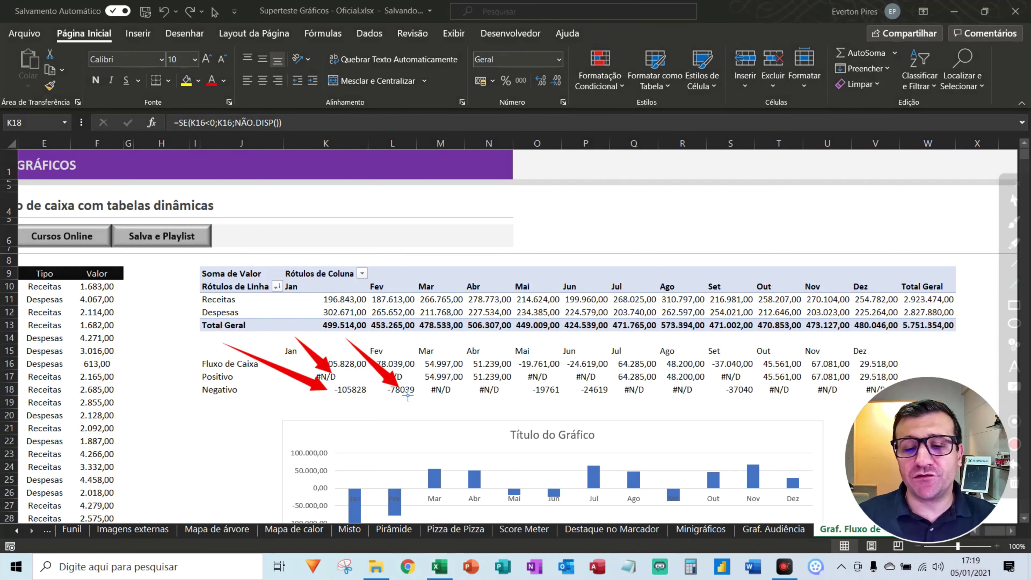
{"action": "left_click_drag", "start_coordinate": [408, 395], "coordinate": [406, 389]}
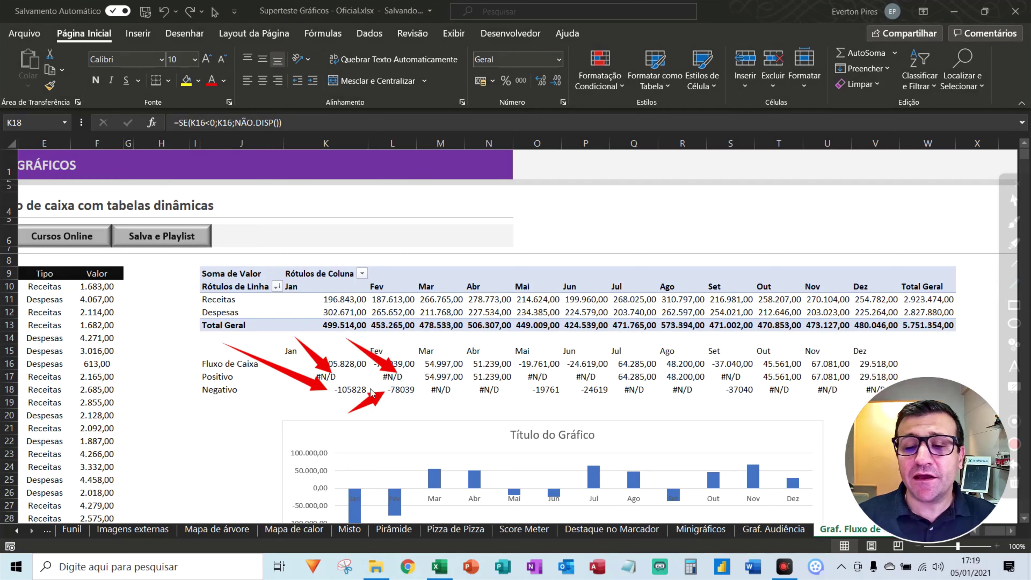
{"action": "key", "text": "Escape"}
{"action": "left_click", "coordinate": [417, 431]}
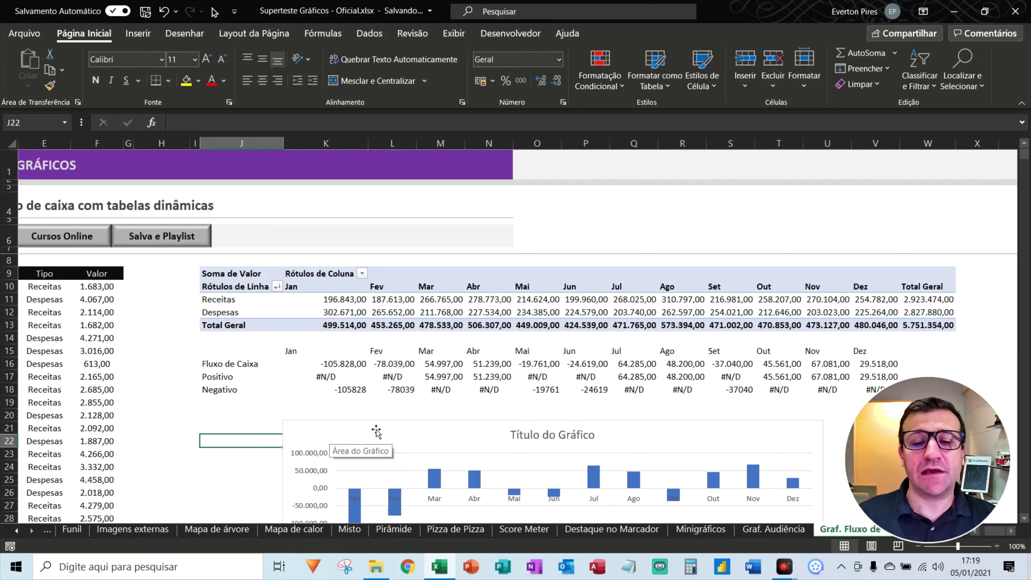
Step: Make the chart plot the Positivo row and move it up over the pivot table
{"action": "left_click_drag", "start_coordinate": [368, 377], "coordinate": [372, 383]}
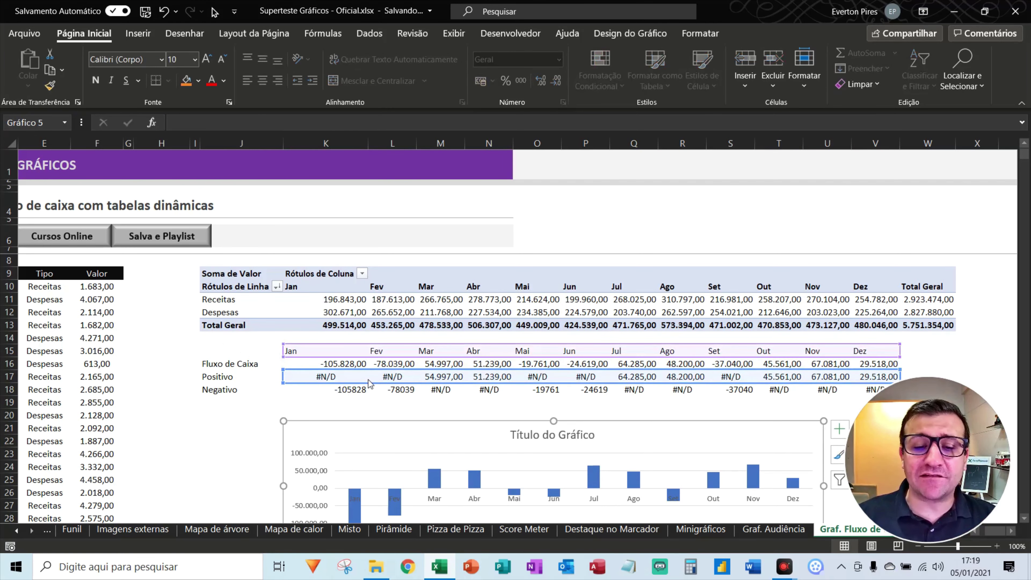
{"action": "key", "text": "Down"}
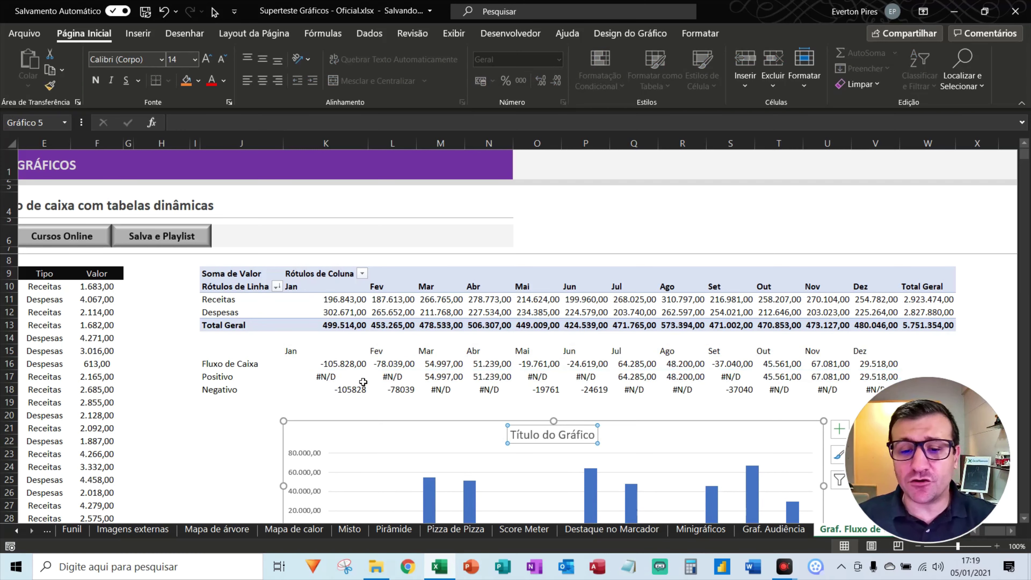
{"action": "left_click_drag", "start_coordinate": [448, 426], "coordinate": [380, 269]}
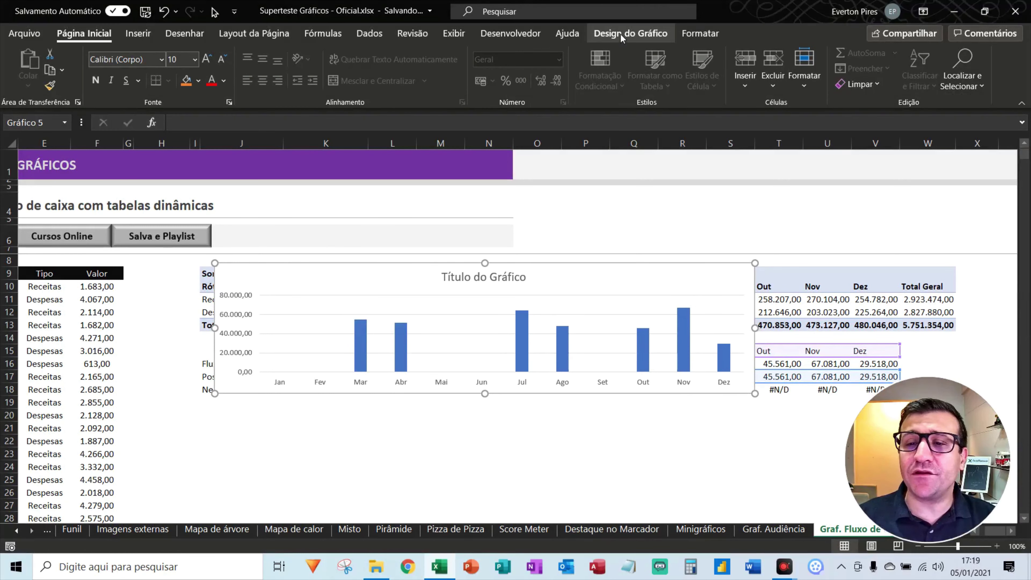
Step: Add a Negativo series with values K18:V18 via Selecionar Fonte de Dados
{"action": "left_click", "coordinate": [620, 34]}
{"action": "left_click", "coordinate": [721, 77]}
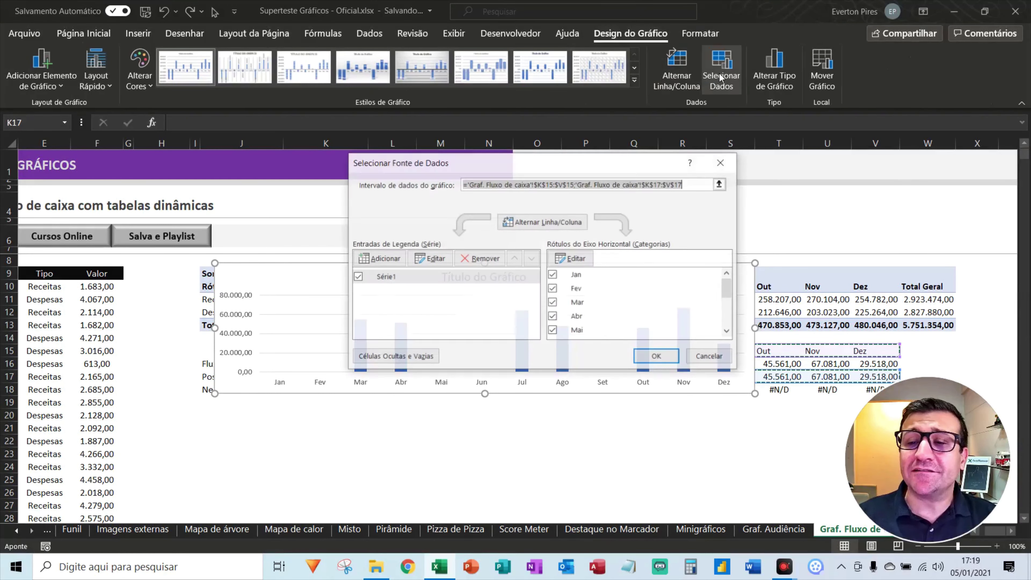
{"action": "left_click", "coordinate": [379, 258]}
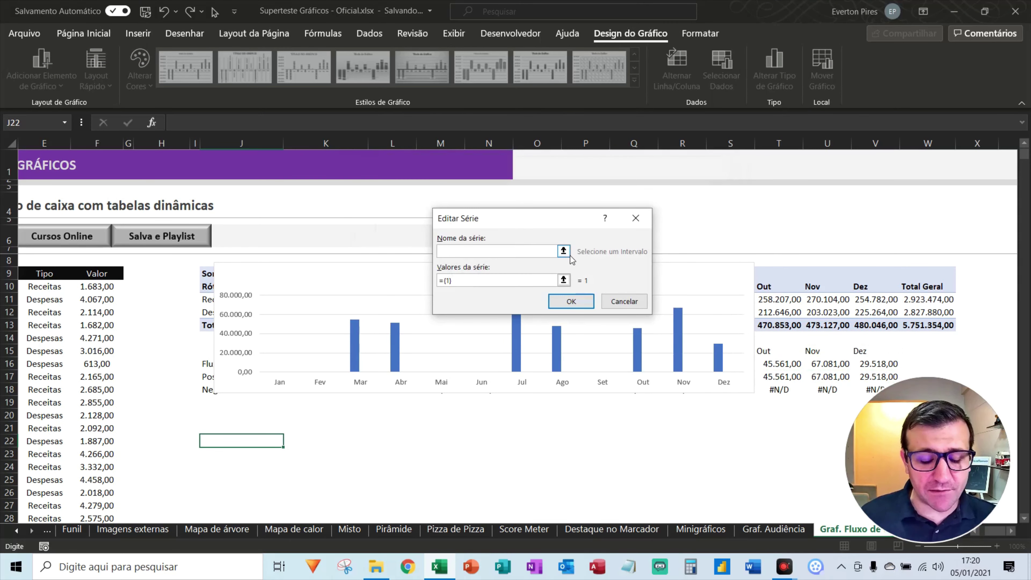
{"action": "type", "text": "Negativo"}
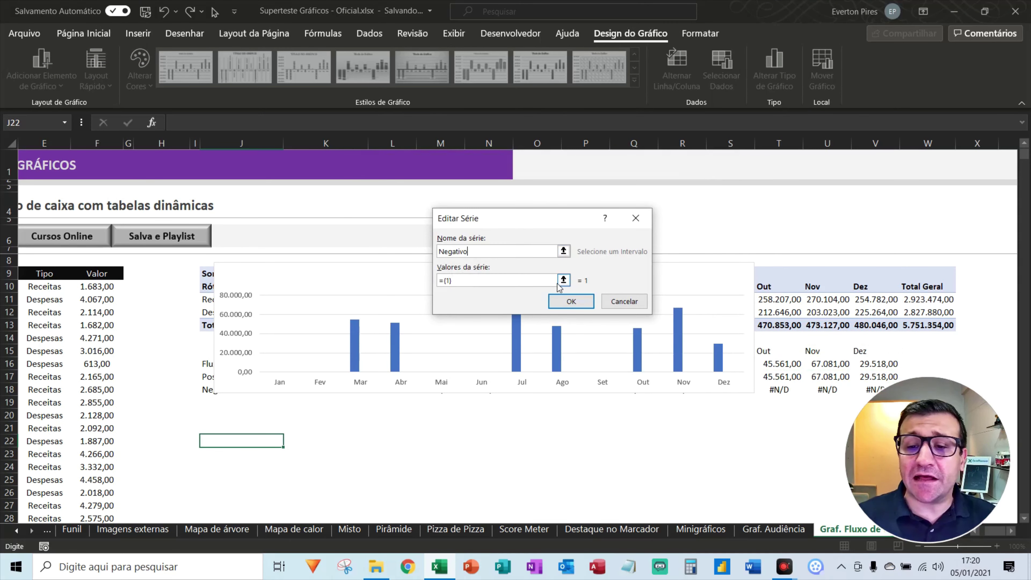
{"action": "left_click", "coordinate": [564, 281]}
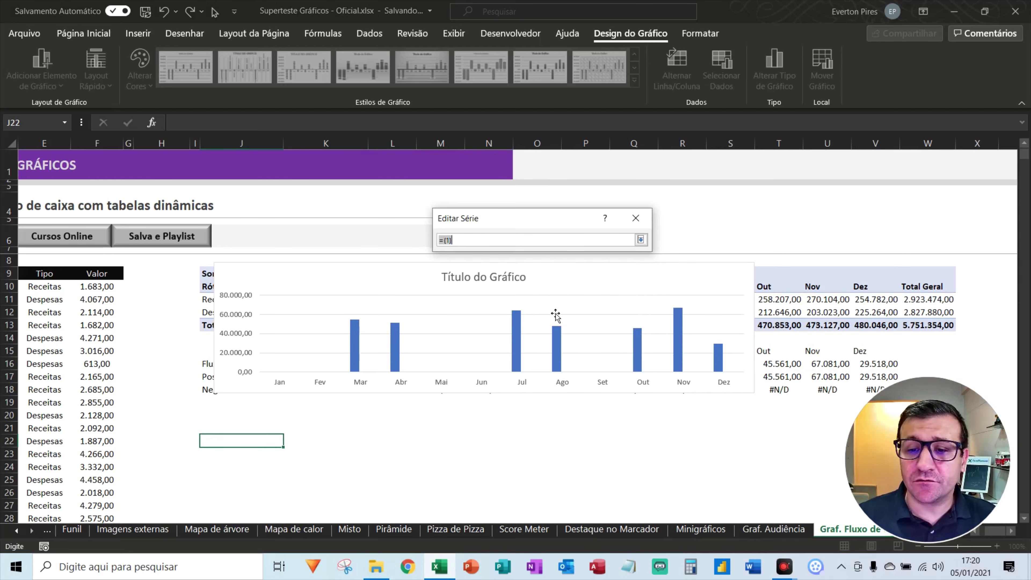
{"action": "left_click", "coordinate": [276, 417]}
{"action": "key", "text": "Up"}
{"action": "key", "text": "Up"}
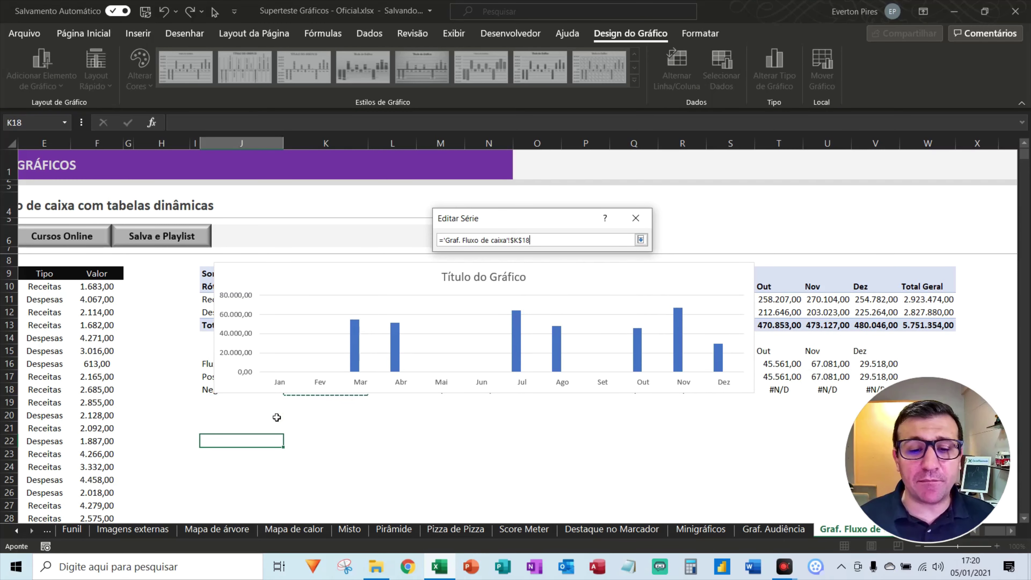
{"action": "key", "text": "shift+Right"}
{"action": "key", "text": "shift+Right"}
{"action": "key", "text": "shift+Right"}
{"action": "key", "text": "shift+Right"}
{"action": "key", "text": "shift+Right"}
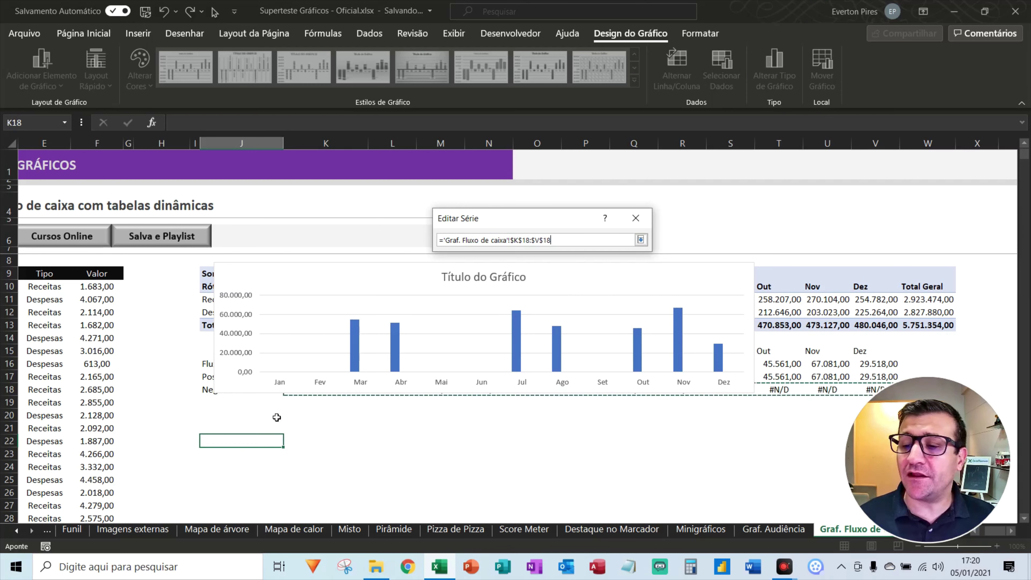
{"action": "key", "text": "Return"}
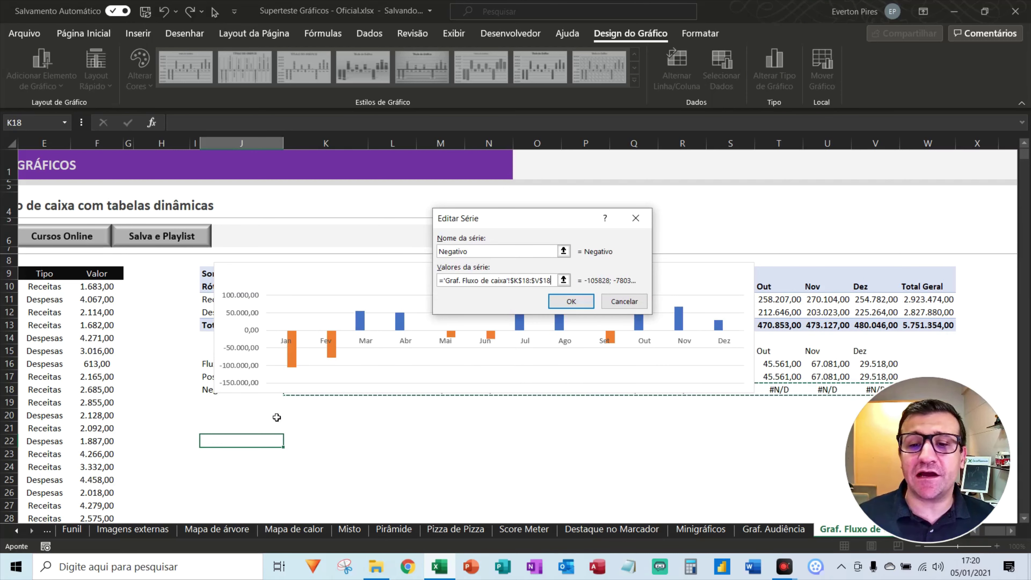
{"action": "left_click", "coordinate": [572, 302]}
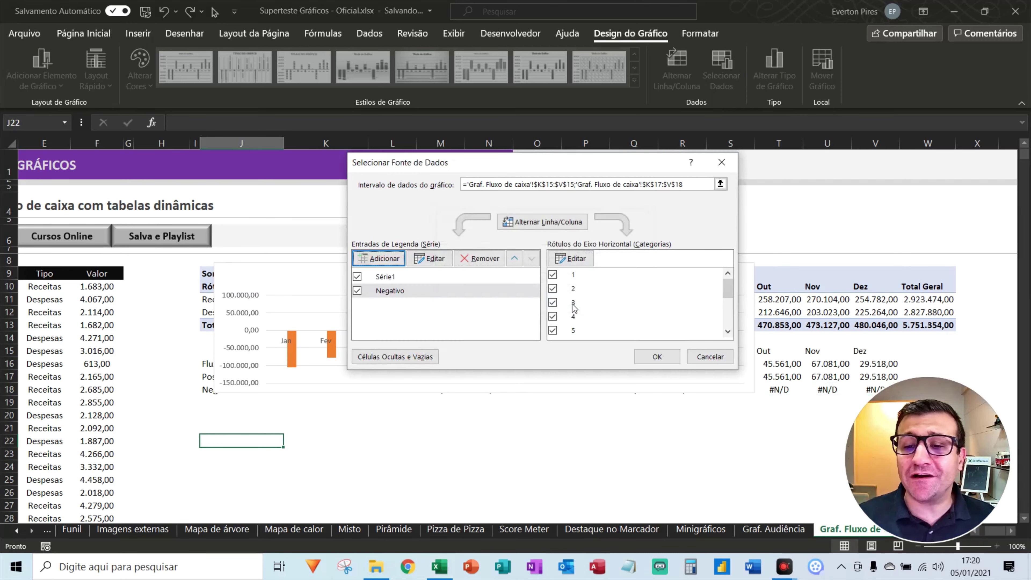
{"action": "left_click", "coordinate": [656, 357]}
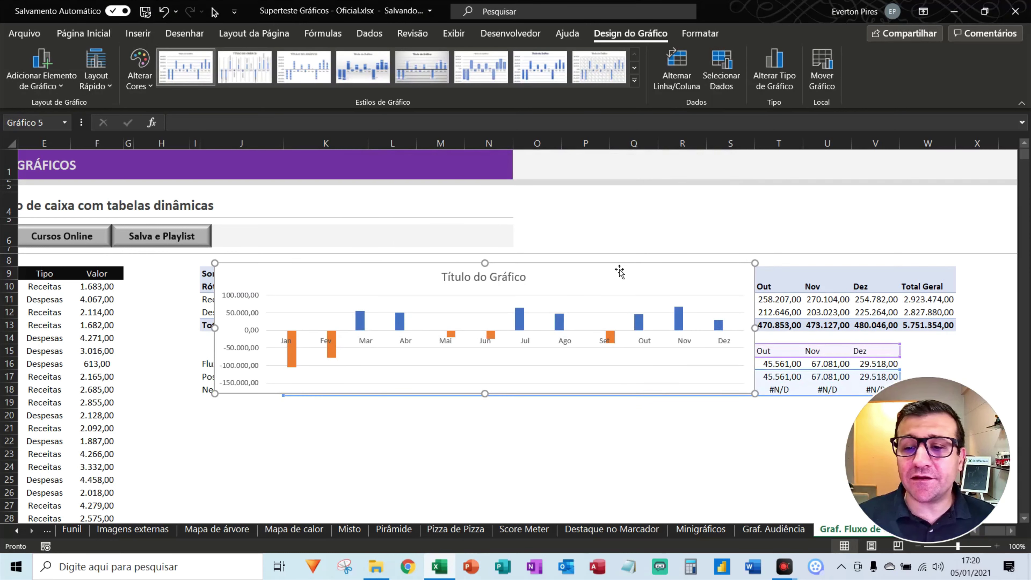
Step: Move the chart below the Fluxo de Caixa rows
{"action": "left_click_drag", "start_coordinate": [619, 271], "coordinate": [686, 409]}
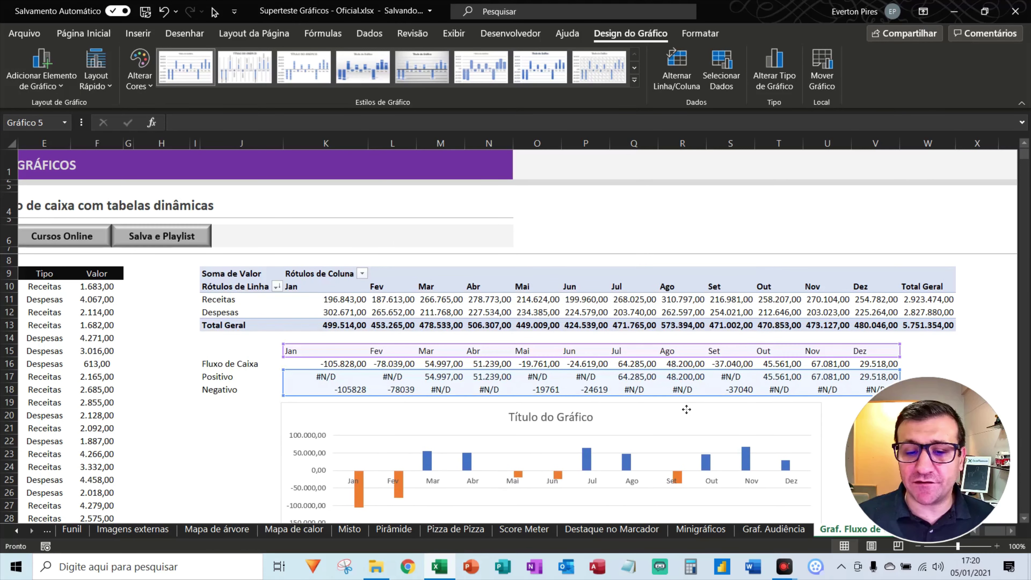
{"action": "left_click_drag", "start_coordinate": [686, 409], "coordinate": [686, 407]}
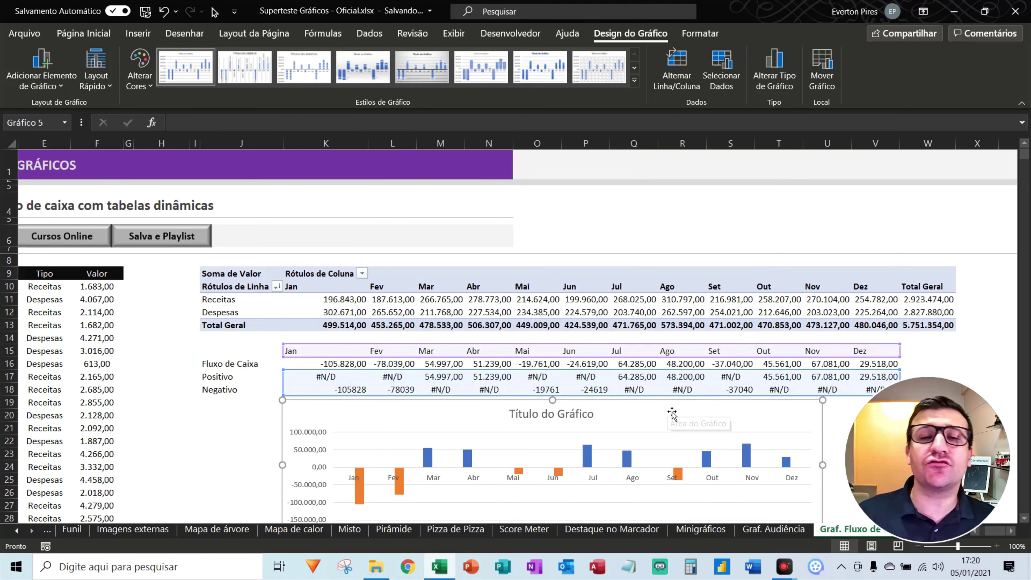
{"action": "left_click", "coordinate": [270, 442]}
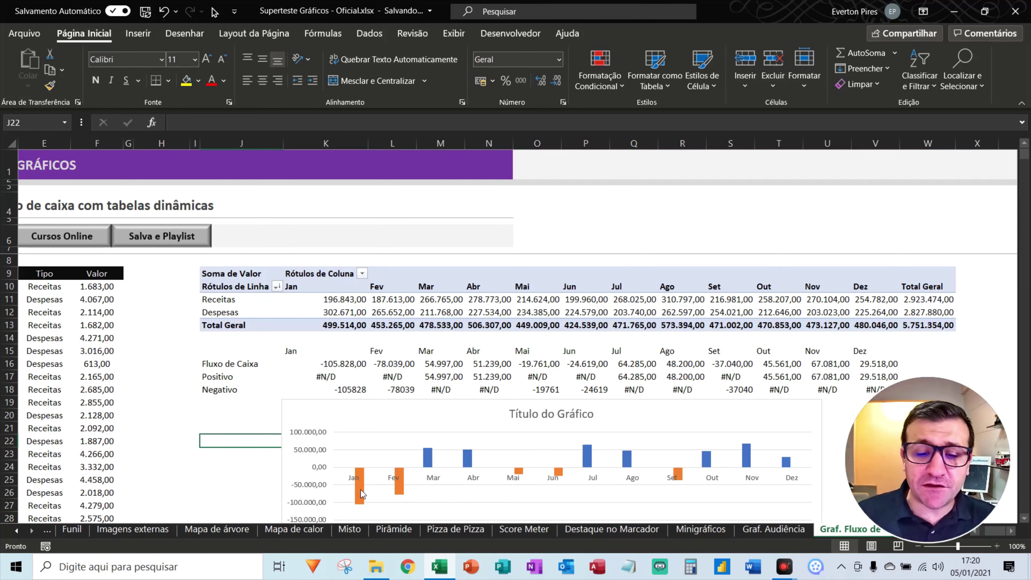
Step: Fill the Negativo series bars red using Página Inicial's fill colour
{"action": "left_click", "coordinate": [361, 490]}
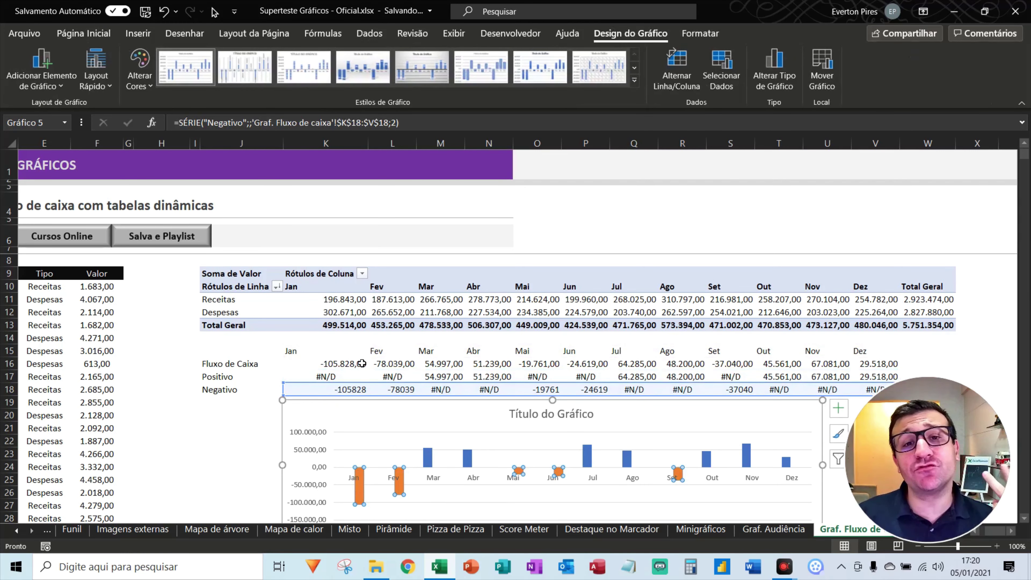
{"action": "left_click", "coordinate": [106, 34]}
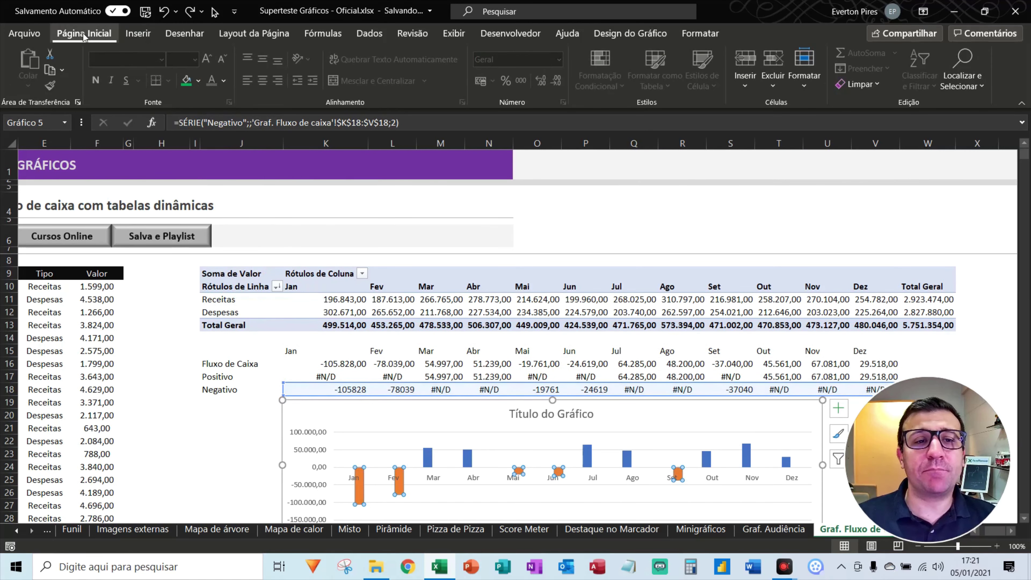
{"action": "left_click", "coordinate": [198, 80]}
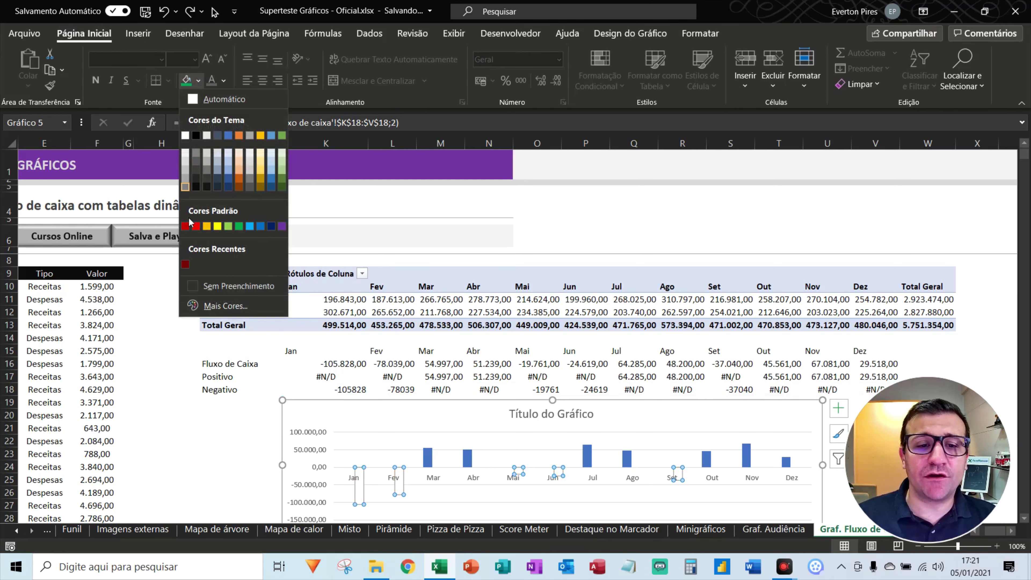
{"action": "left_click", "coordinate": [197, 226]}
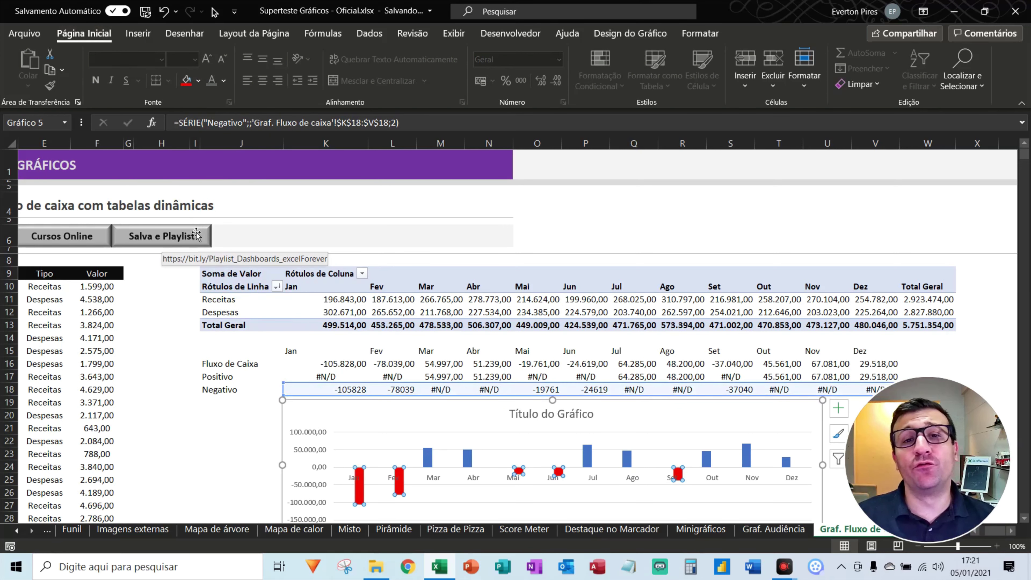
Step: Fill the positive cash-flow bar series green using the Página Inicial fill colour menu
{"action": "left_click", "coordinate": [428, 459]}
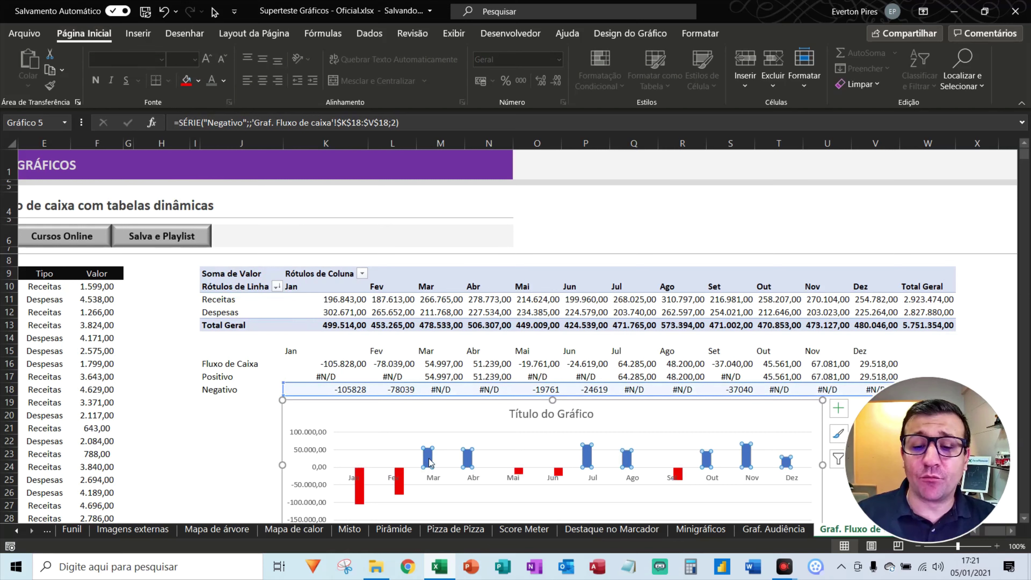
{"action": "left_click", "coordinate": [198, 80]}
{"action": "left_click", "coordinate": [234, 226]}
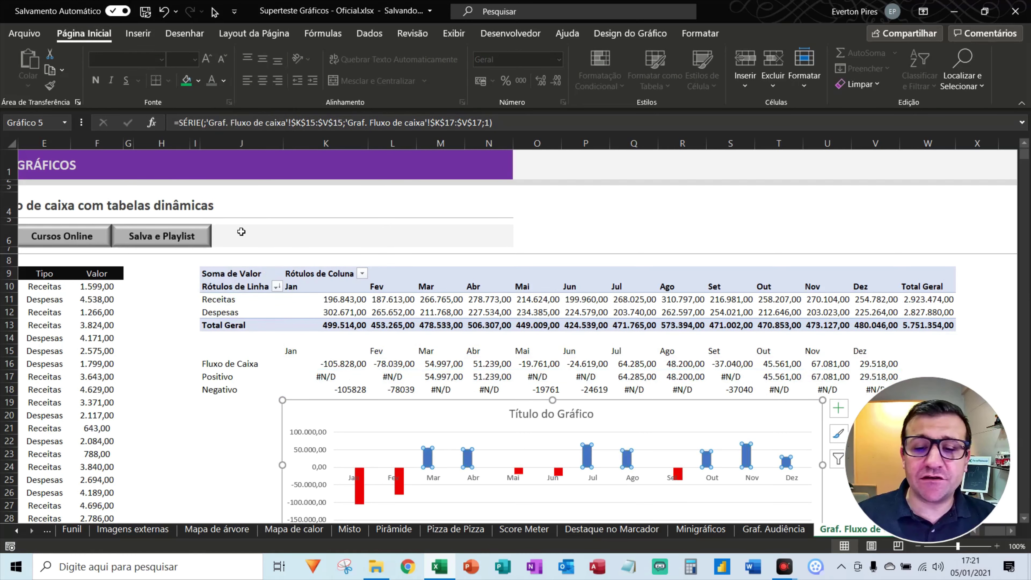
{"action": "left_click", "coordinate": [204, 445]}
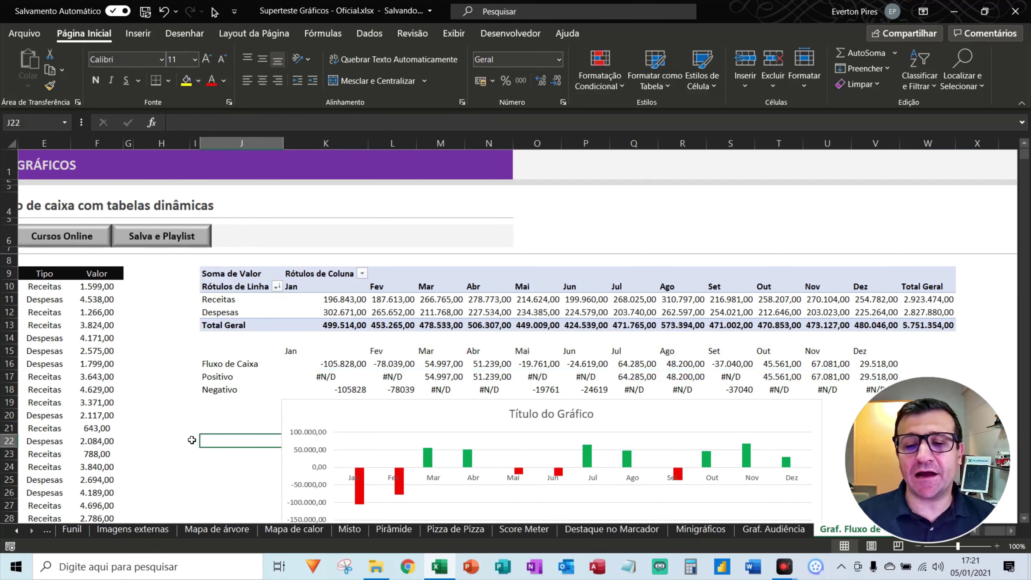
{"action": "key", "text": "Up"}
{"action": "key", "text": "Up"}
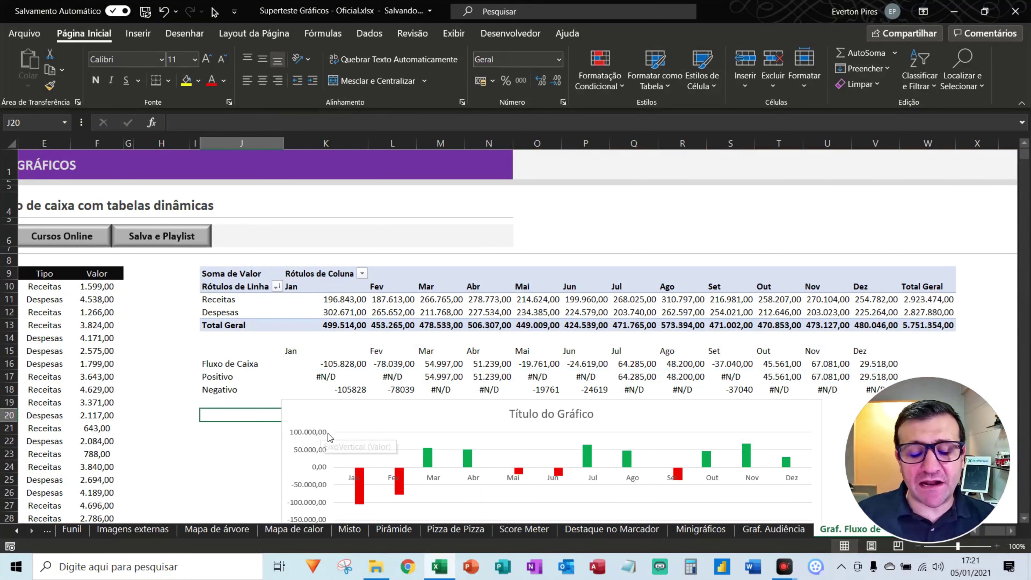
{"action": "key", "text": "F5"}
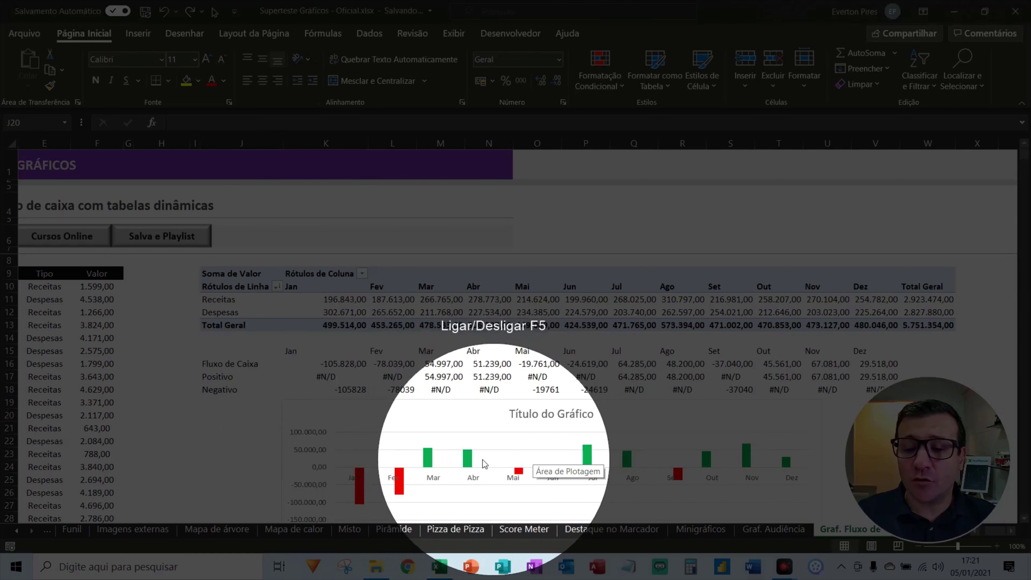
Step: Give the cash-flow series a 50% gap width and 100% series overlap
{"action": "key", "text": "F5"}
{"action": "right_click", "coordinate": [430, 460]}
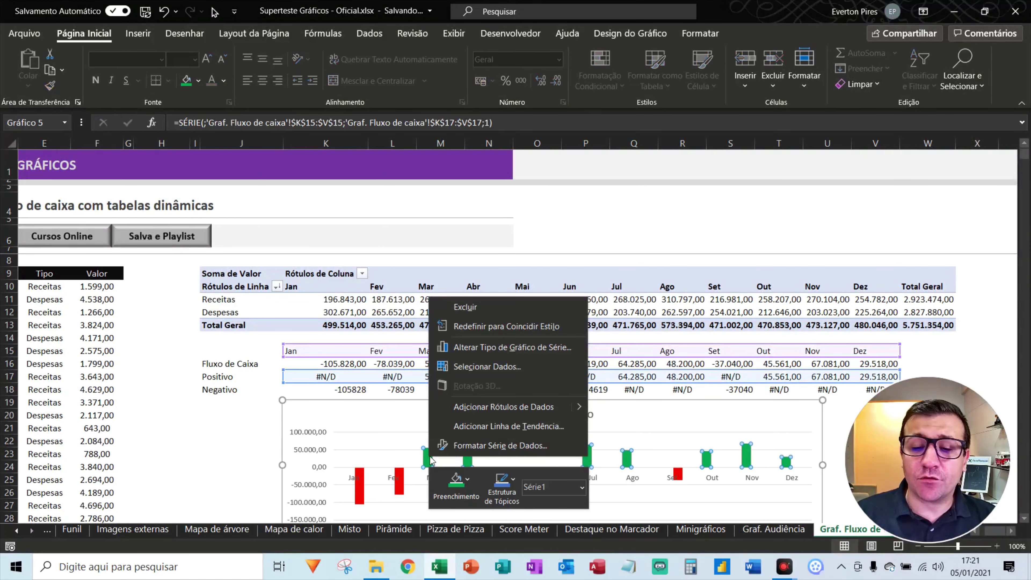
{"action": "key", "text": "Escape"}
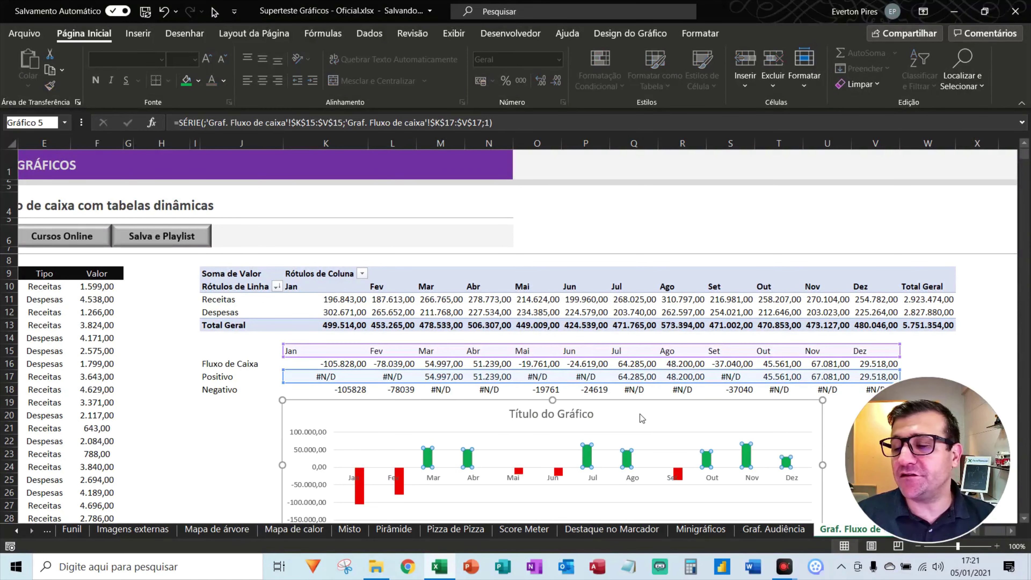
{"action": "key", "text": "ctrl+1"}
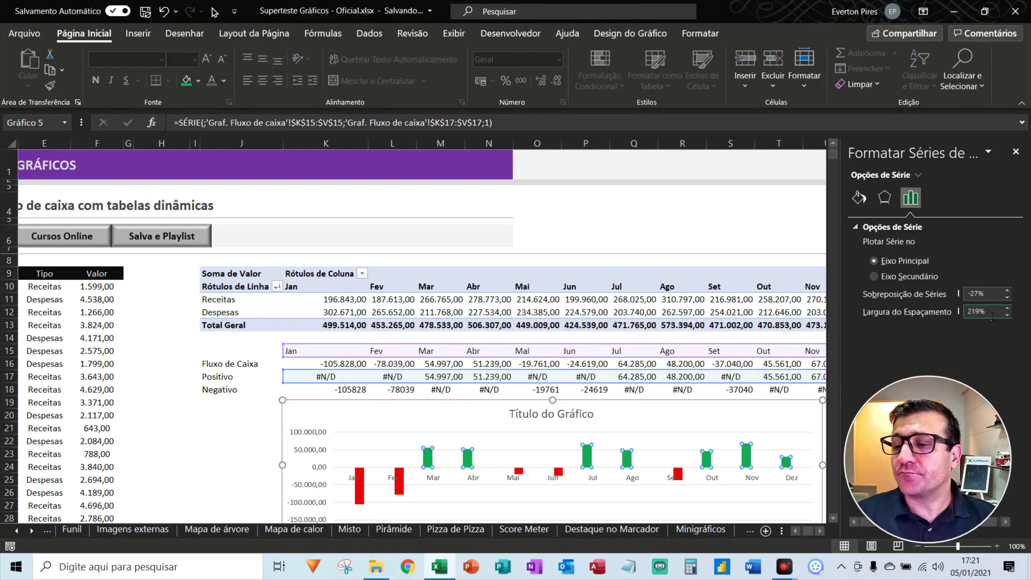
{"action": "double_click", "coordinate": [991, 313]}
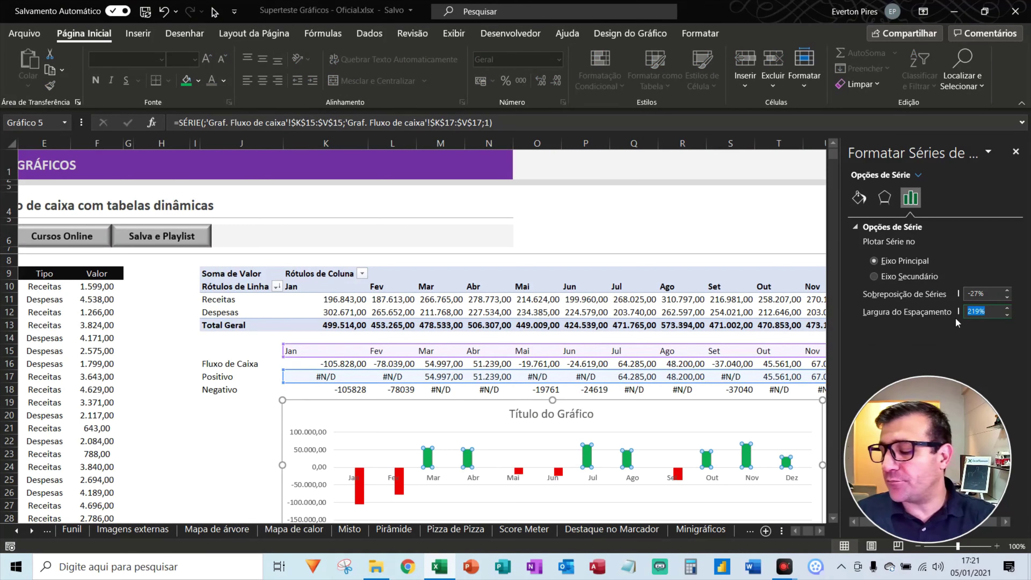
{"action": "type", "text": "50"}
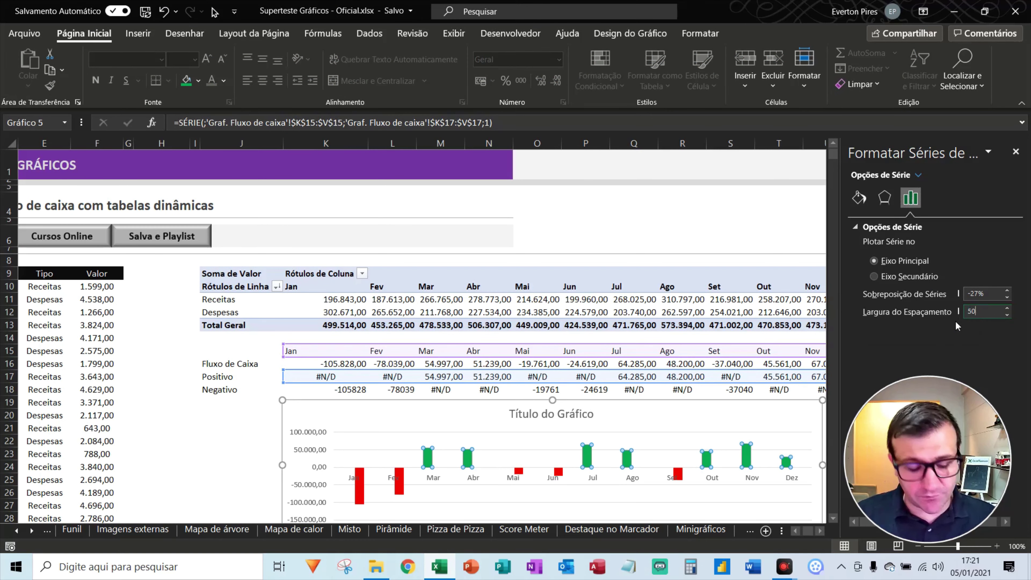
{"action": "left_click", "coordinate": [986, 295]}
{"action": "type", "text": "100"}
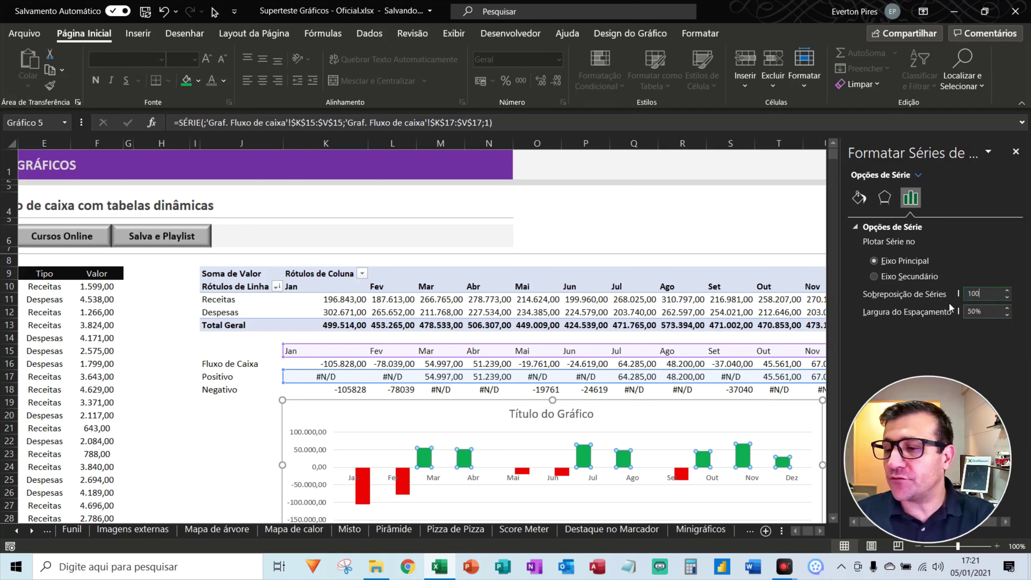
{"action": "key", "text": "Return"}
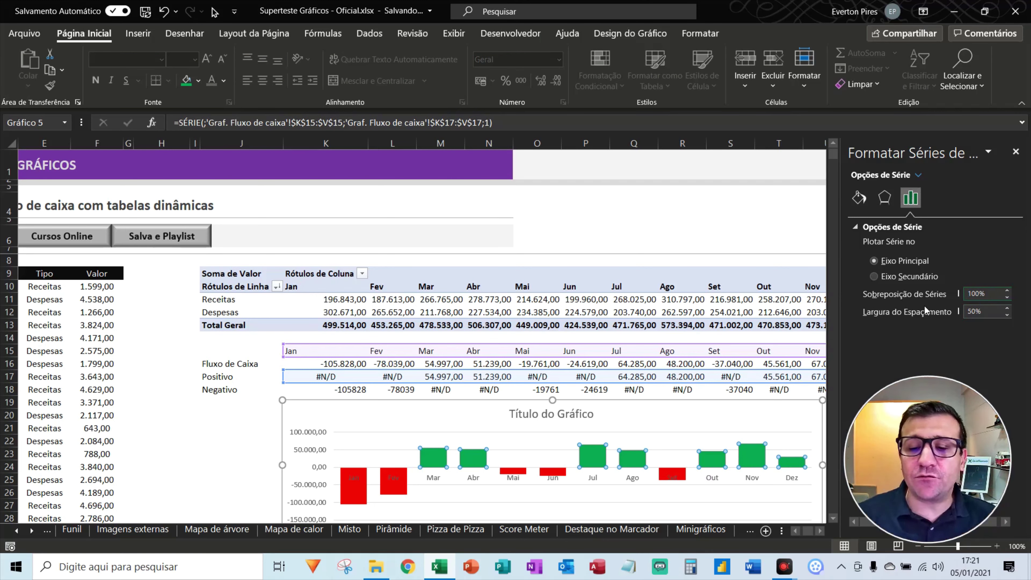
{"action": "left_click", "coordinate": [1015, 152]}
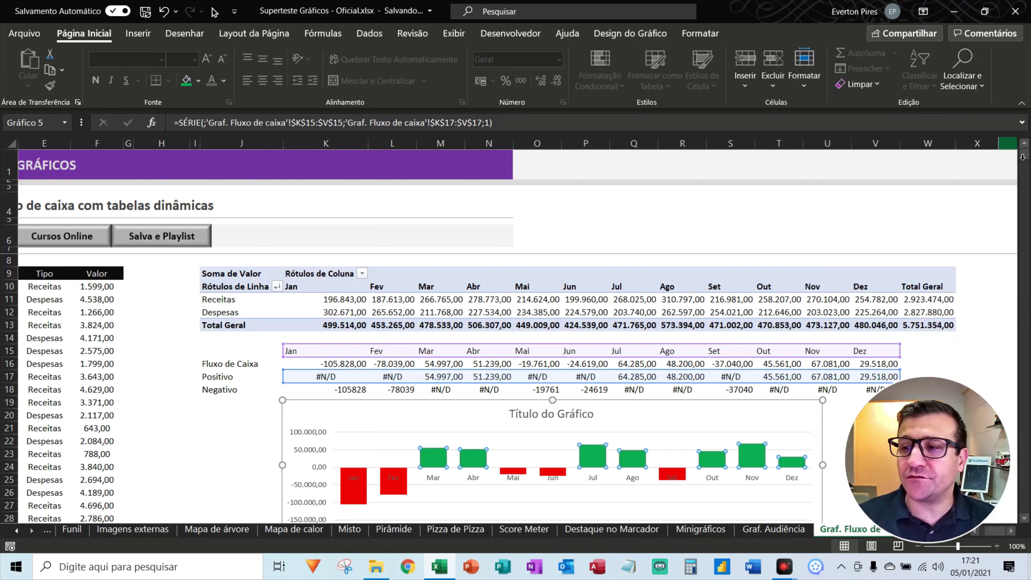
{"action": "left_click", "coordinate": [240, 441]}
{"action": "right_click", "coordinate": [428, 460]}
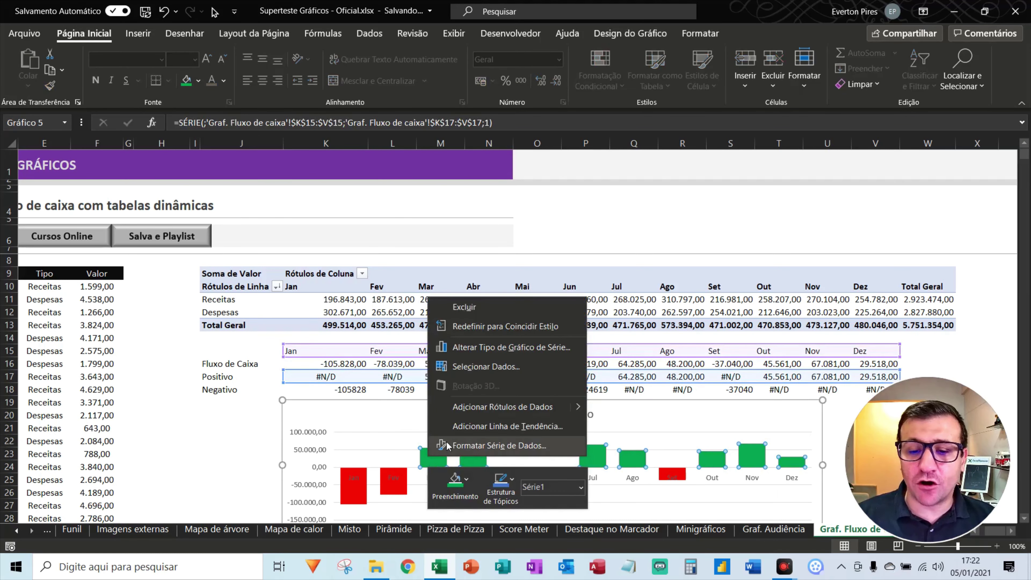
{"action": "left_click", "coordinate": [462, 406]}
{"action": "right_click", "coordinate": [361, 497]}
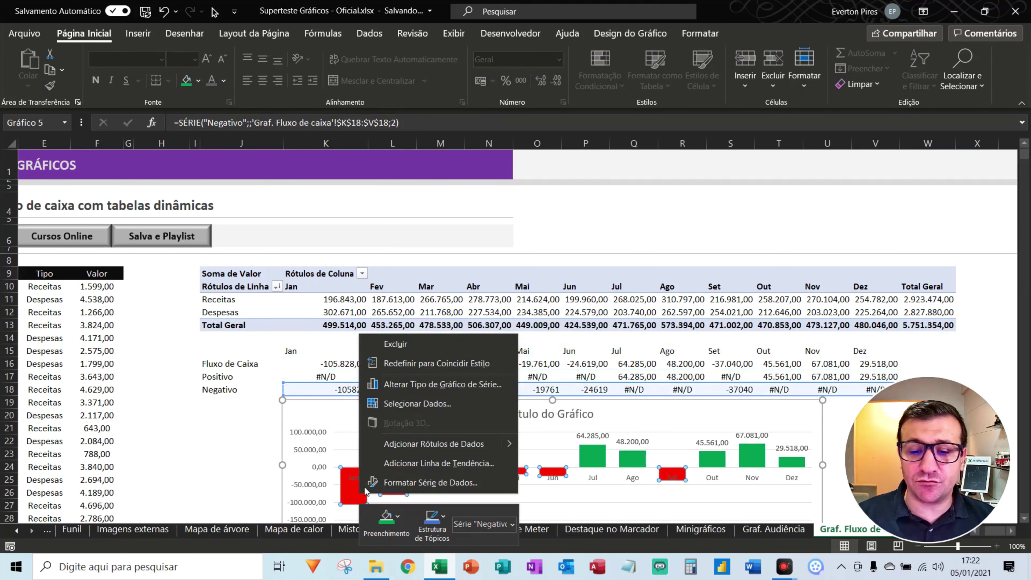
{"action": "left_click", "coordinate": [400, 443]}
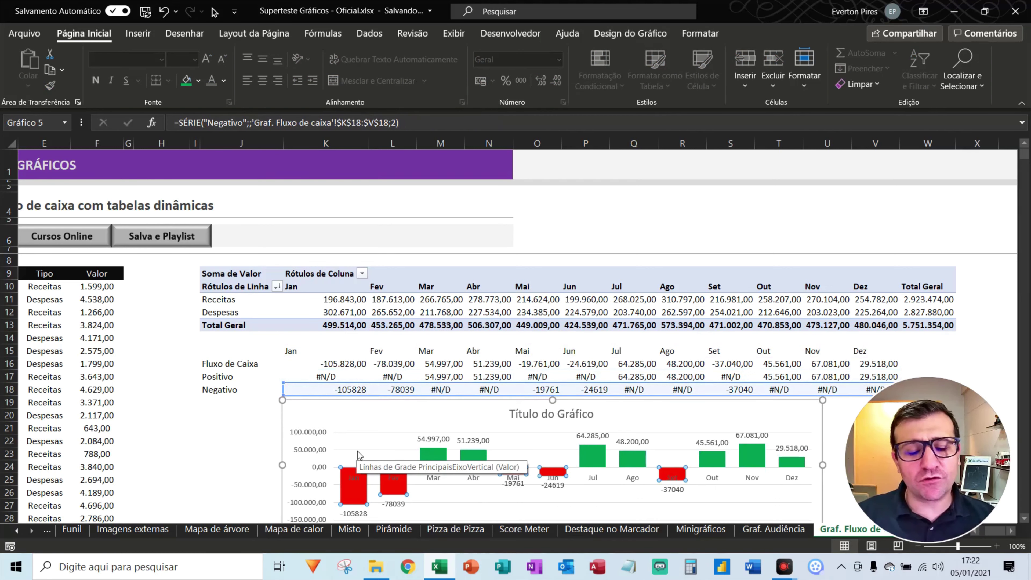
{"action": "key", "text": "ctrl+shift+p"}
{"action": "mouse_move", "coordinate": [198, 411]}
{"action": "left_mouse_down"}
{"action": "mouse_move", "coordinate": [494, 484]}
{"action": "mouse_move", "coordinate": [408, 484]}
{"action": "left_mouse_up"}
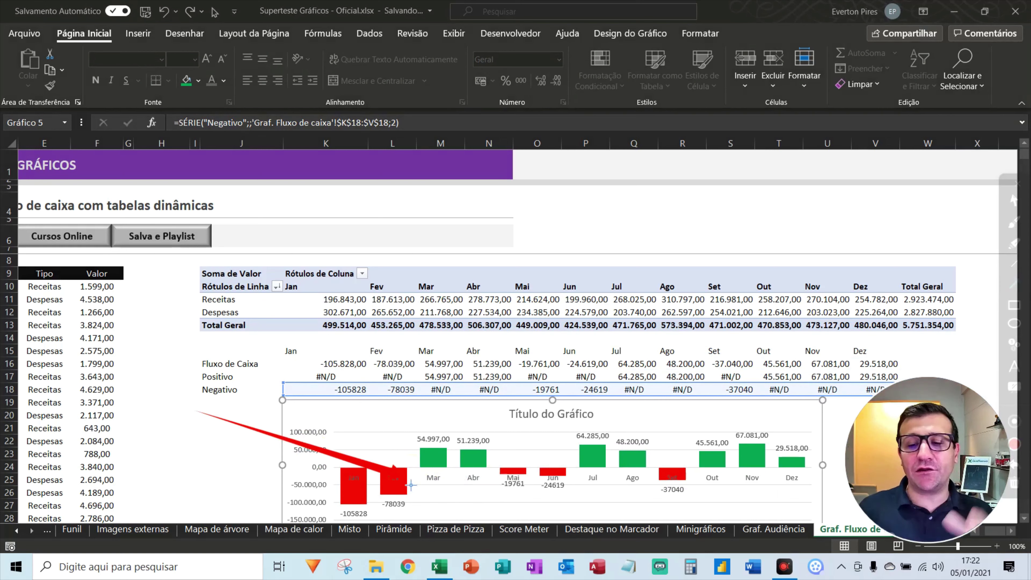
Step: Open Mais Opções for the horizontal axis from the chart's Eixos element menu
{"action": "left_click", "coordinate": [827, 235]}
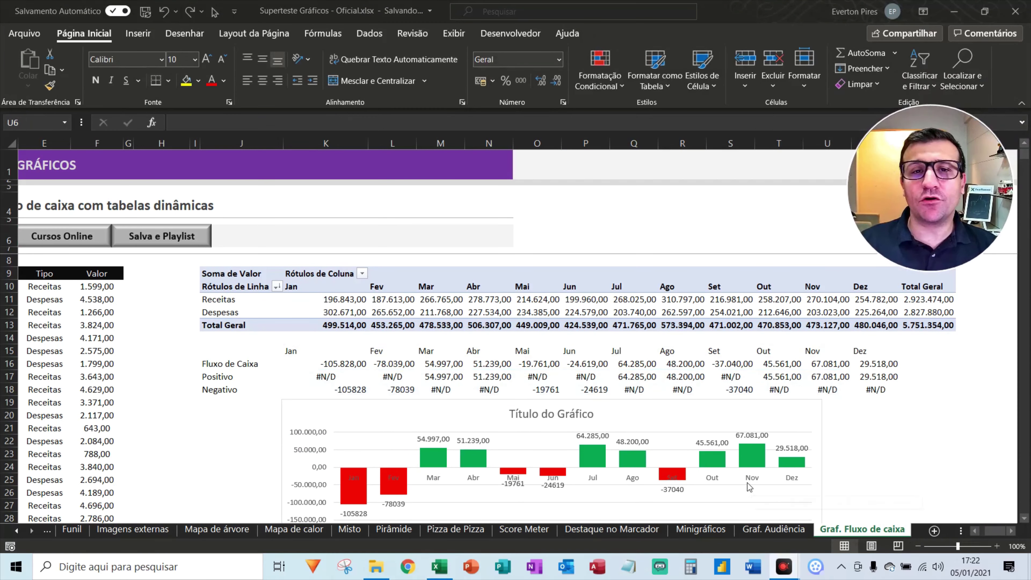
{"action": "left_click", "coordinate": [802, 415]}
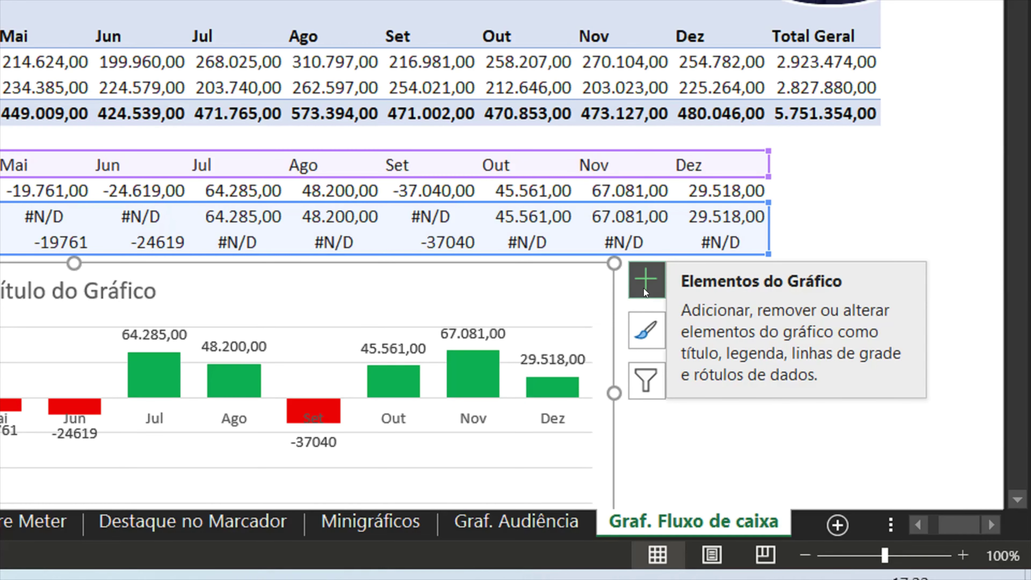
{"action": "left_click", "coordinate": [644, 287]}
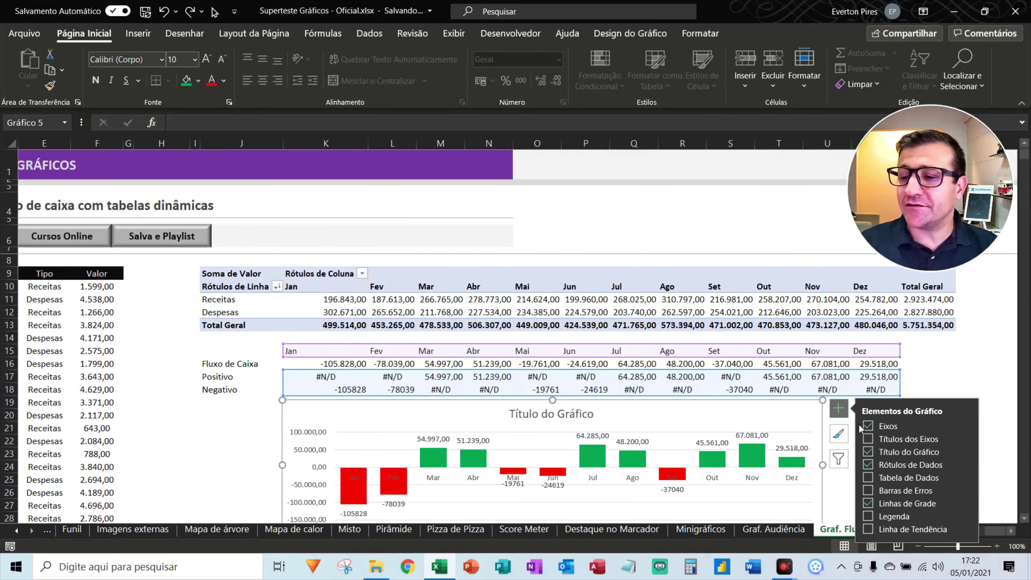
{"action": "left_click", "coordinate": [965, 426]}
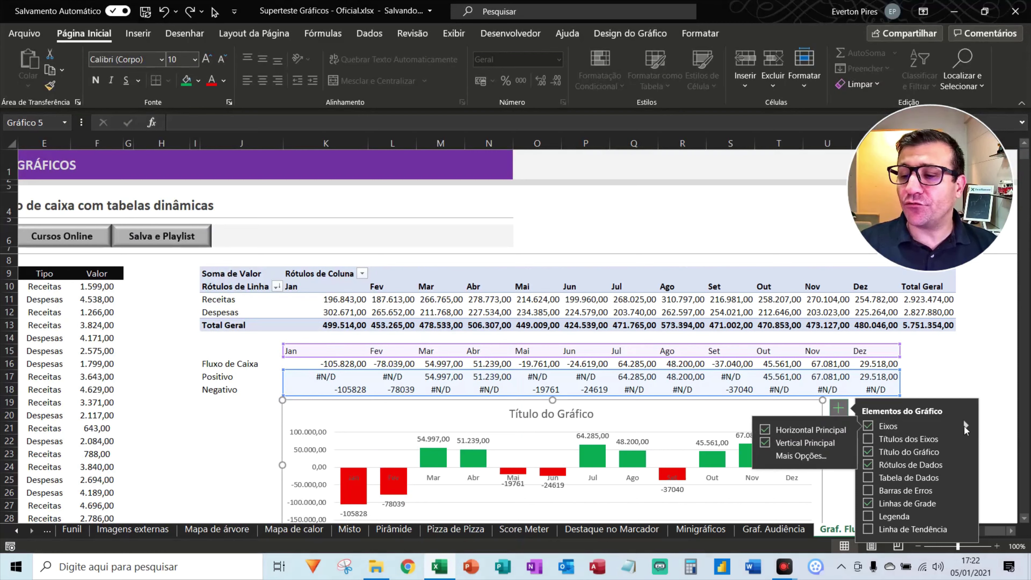
{"action": "left_click", "coordinate": [787, 456]}
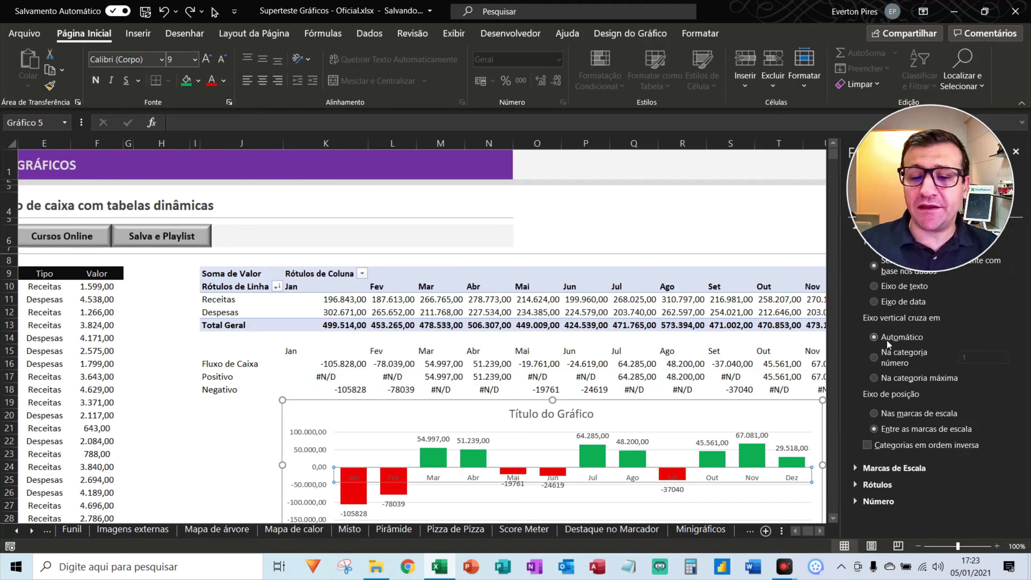
Step: Set the horizontal axis Posição do Rótulo to Inferior under Rótulos
{"action": "left_click", "coordinate": [854, 486]}
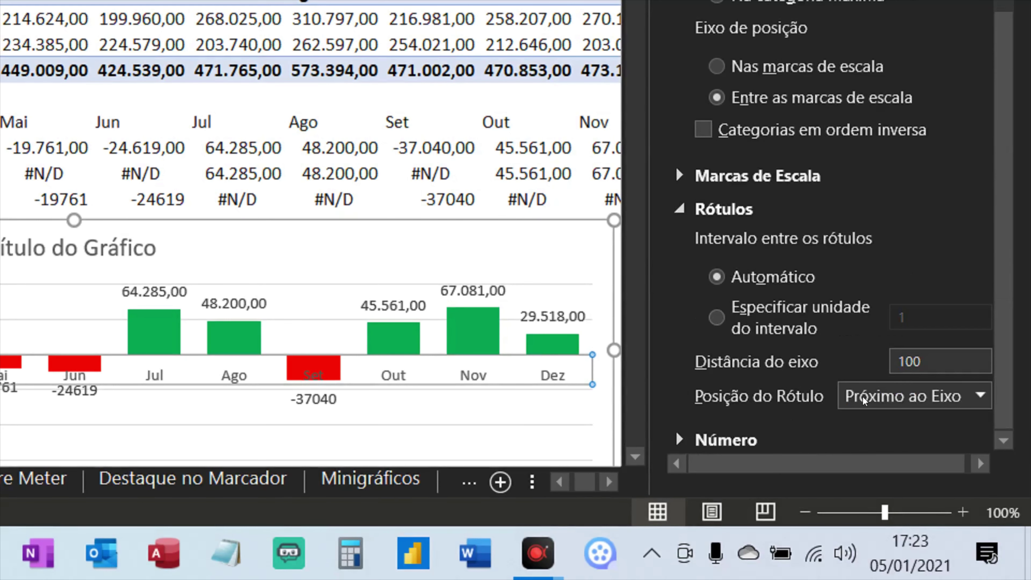
{"action": "left_click", "coordinate": [878, 401]}
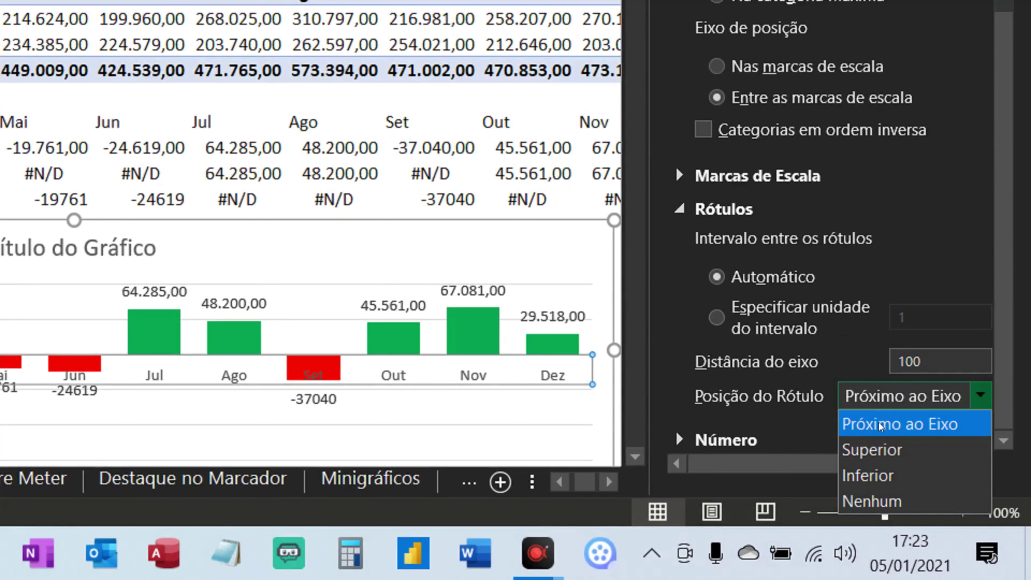
{"action": "key", "text": "F5"}
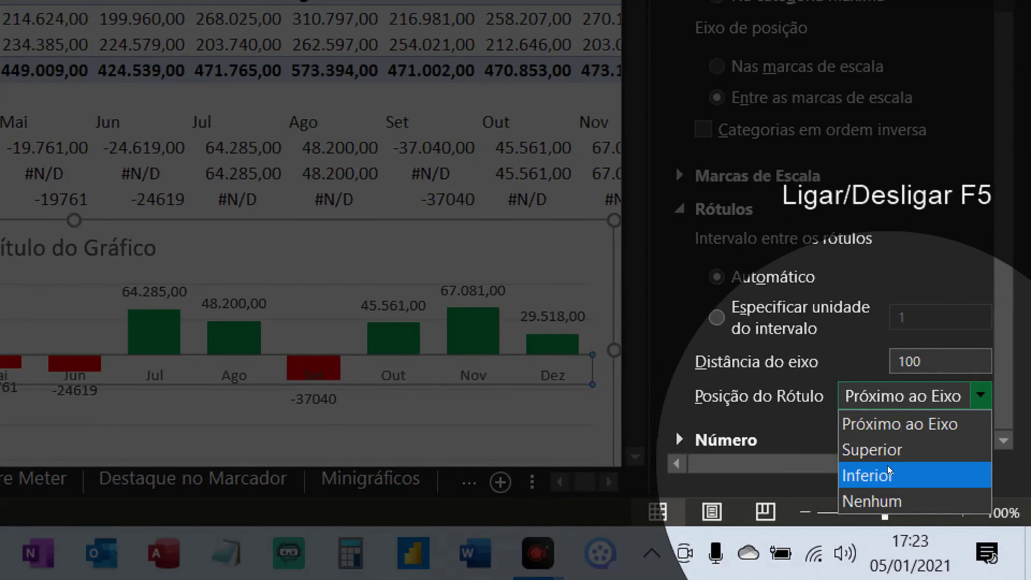
{"action": "left_click", "coordinate": [888, 469]}
{"action": "key", "text": "F5"}
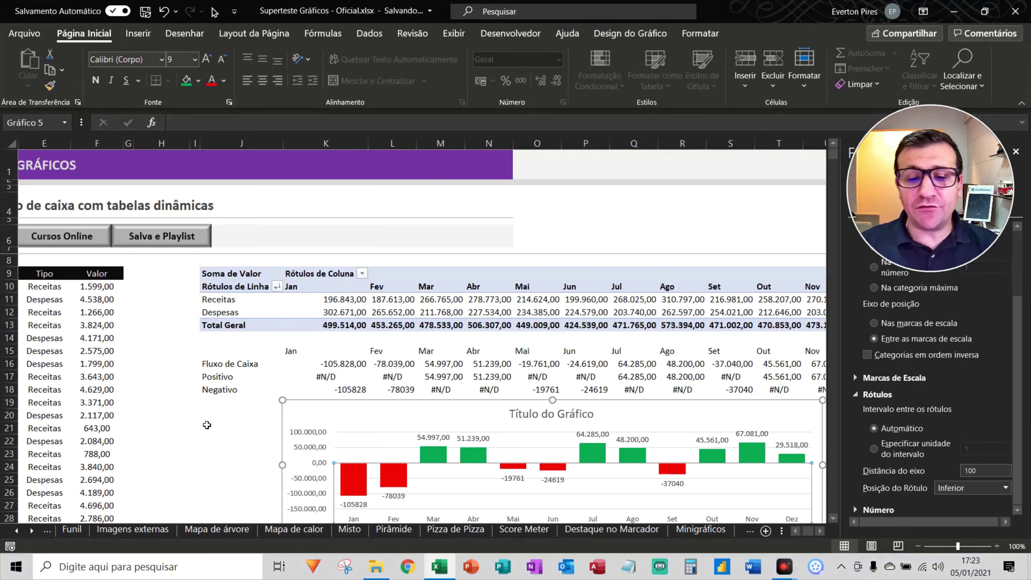
{"action": "mouse_move", "coordinate": [169, 413]}
{"action": "left_mouse_down"}
{"action": "mouse_move", "coordinate": [367, 493]}
{"action": "mouse_move", "coordinate": [356, 522]}
{"action": "left_mouse_up"}
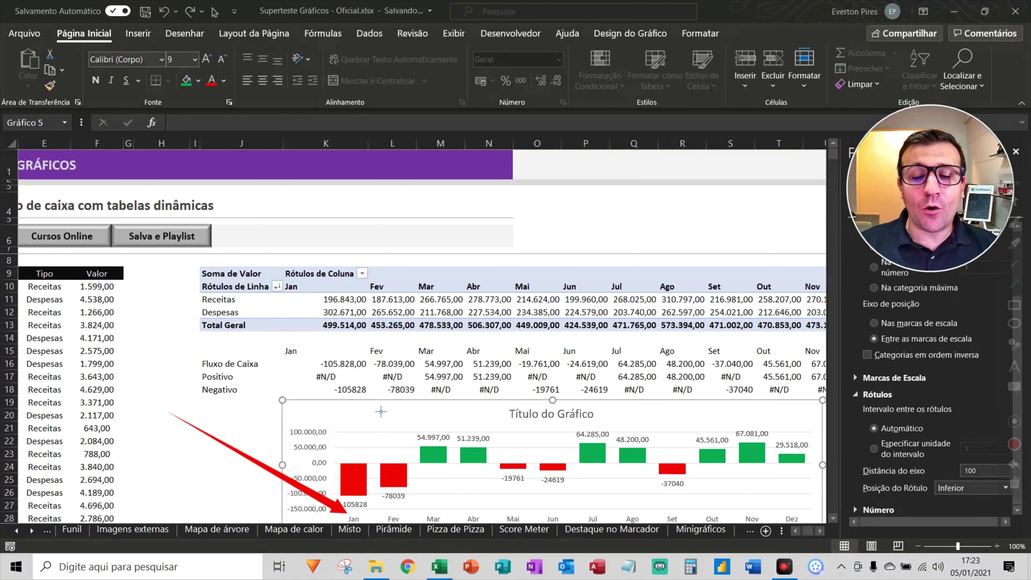
{"action": "key", "text": "Escape"}
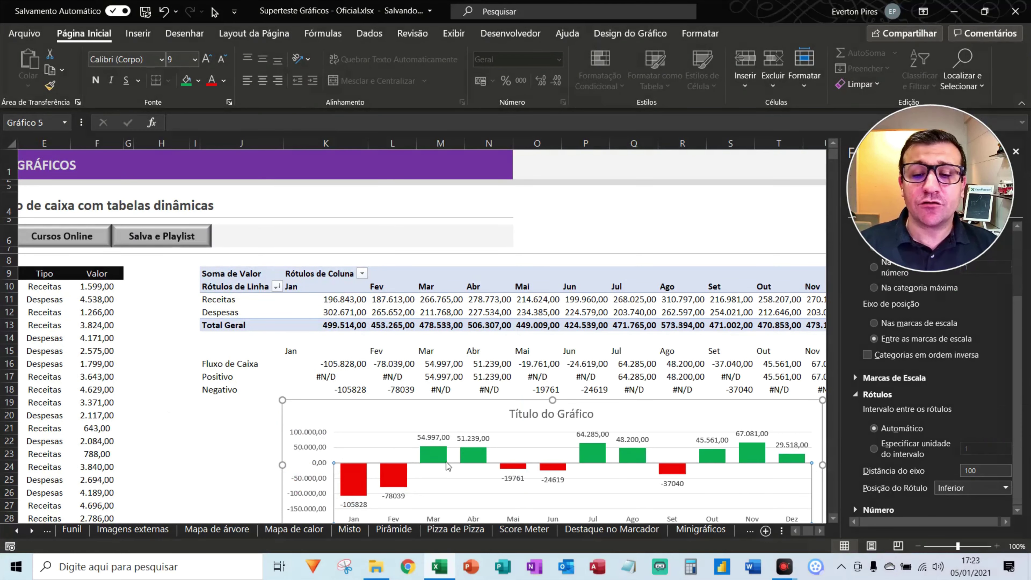
Step: Delete the chart's vertical value axis and close the formatting pane
{"action": "left_click", "coordinate": [453, 484]}
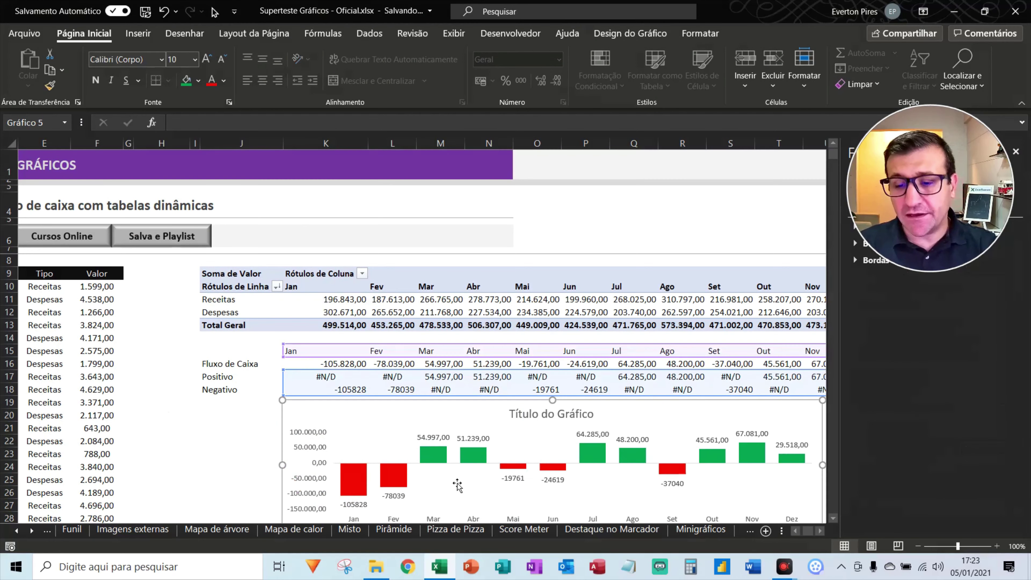
{"action": "left_click", "coordinate": [309, 451]}
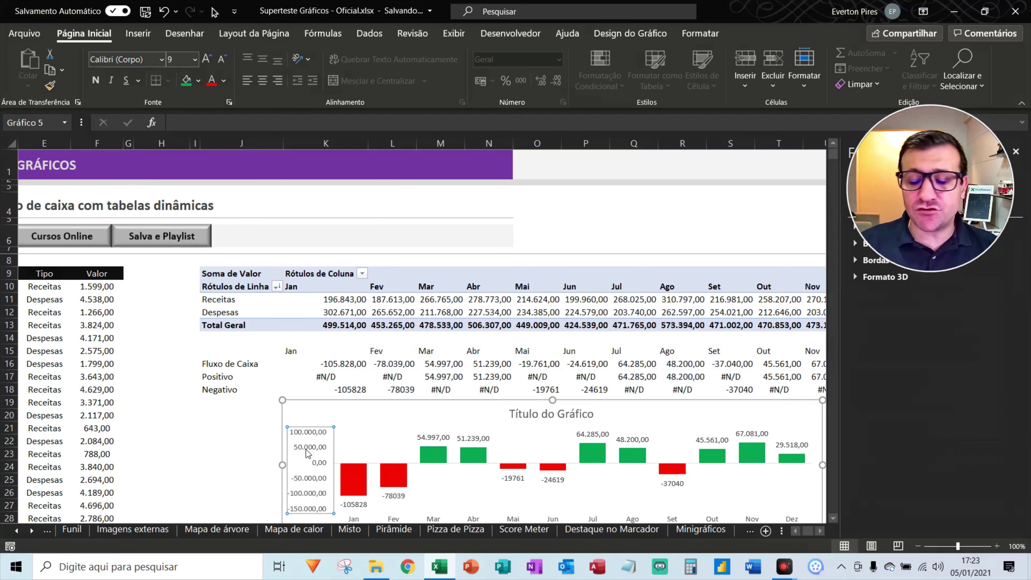
{"action": "key", "text": "Delete"}
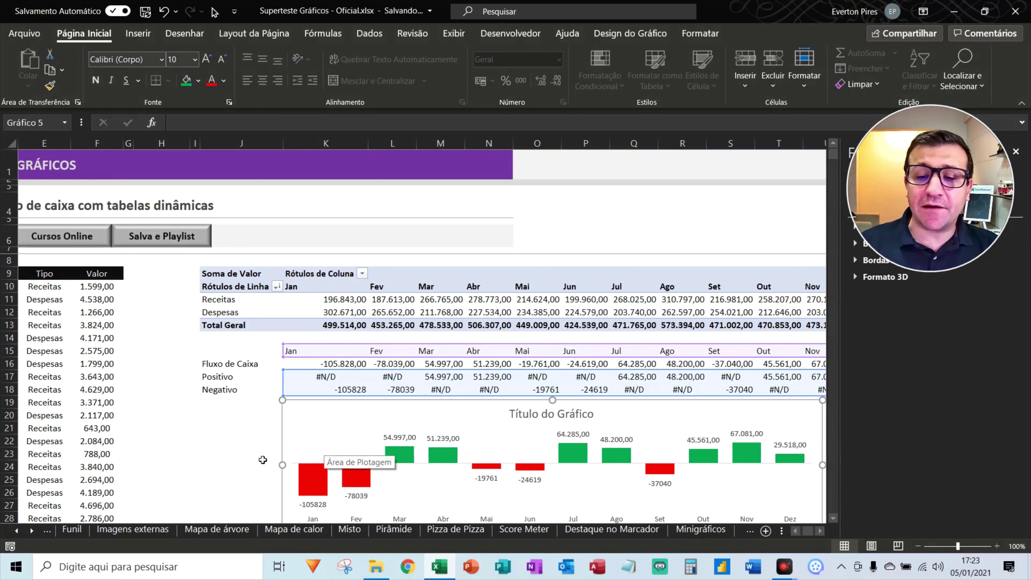
{"action": "left_click", "coordinate": [217, 454]}
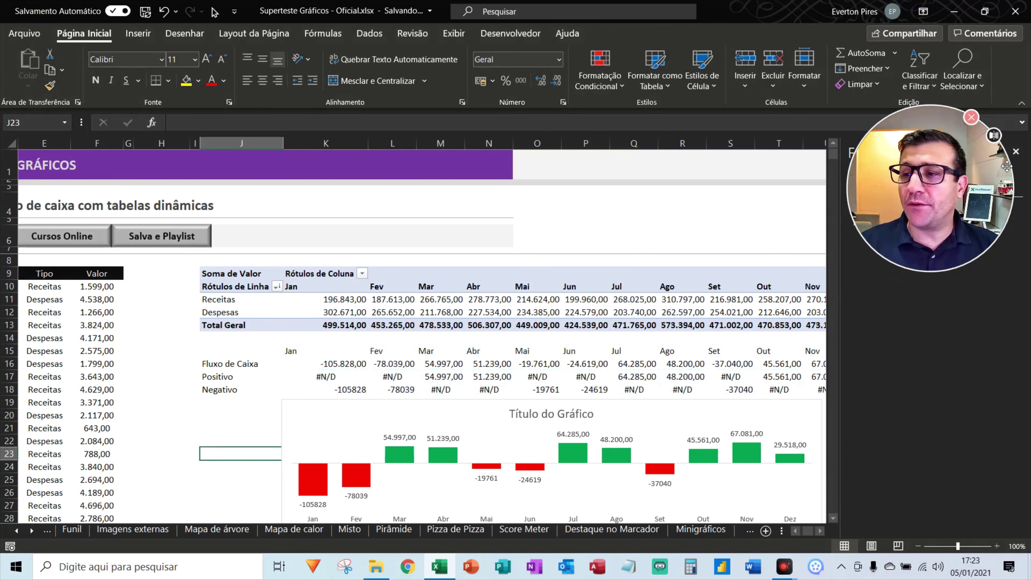
{"action": "left_click", "coordinate": [1016, 153]}
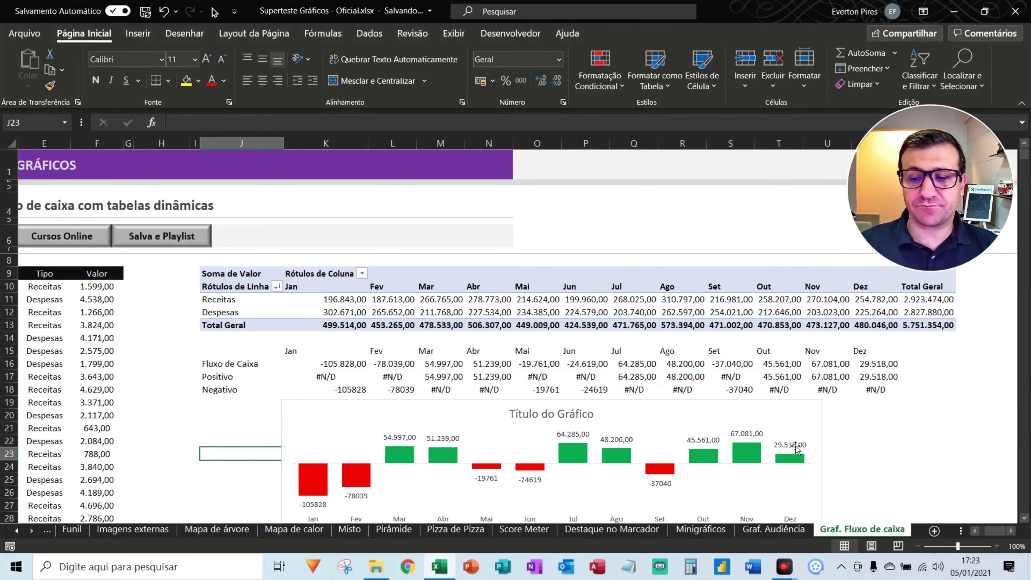
Step: Resize the chart slightly shorter and wider so it spans Jan through Dez
{"action": "left_click", "coordinate": [556, 403]}
{"action": "mouse_move", "coordinate": [556, 404]}
{"action": "left_mouse_down"}
{"action": "mouse_move", "coordinate": [557, 418]}
{"action": "mouse_move", "coordinate": [606, 408]}
{"action": "left_mouse_up"}
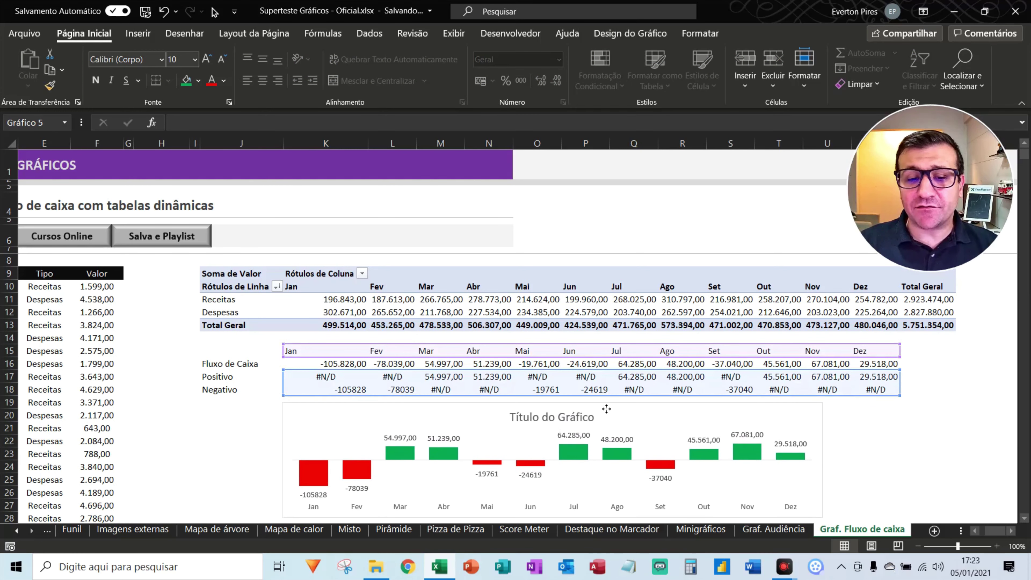
{"action": "left_click_drag", "start_coordinate": [823, 461], "coordinate": [909, 460]}
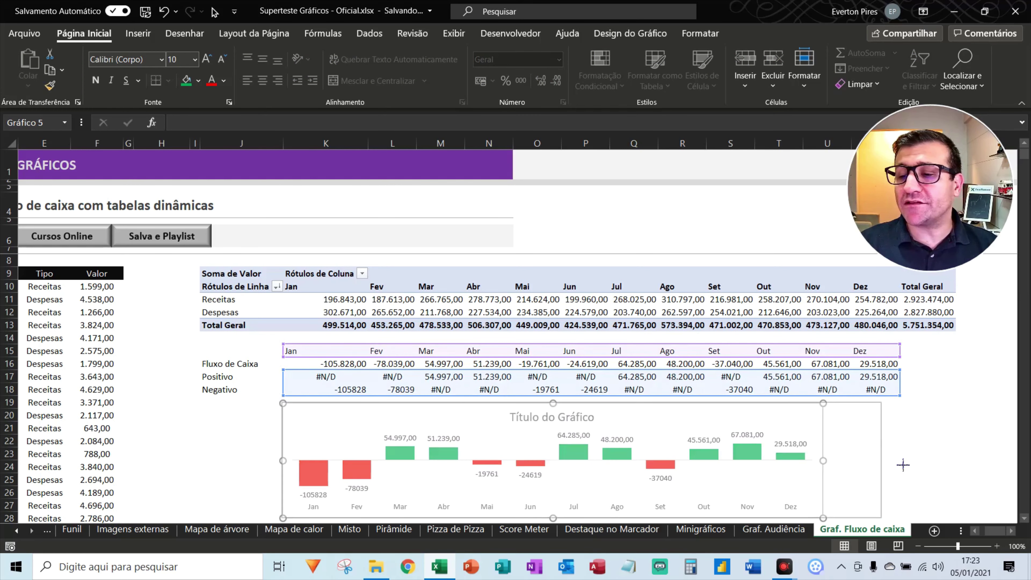
{"action": "left_click", "coordinate": [975, 428]}
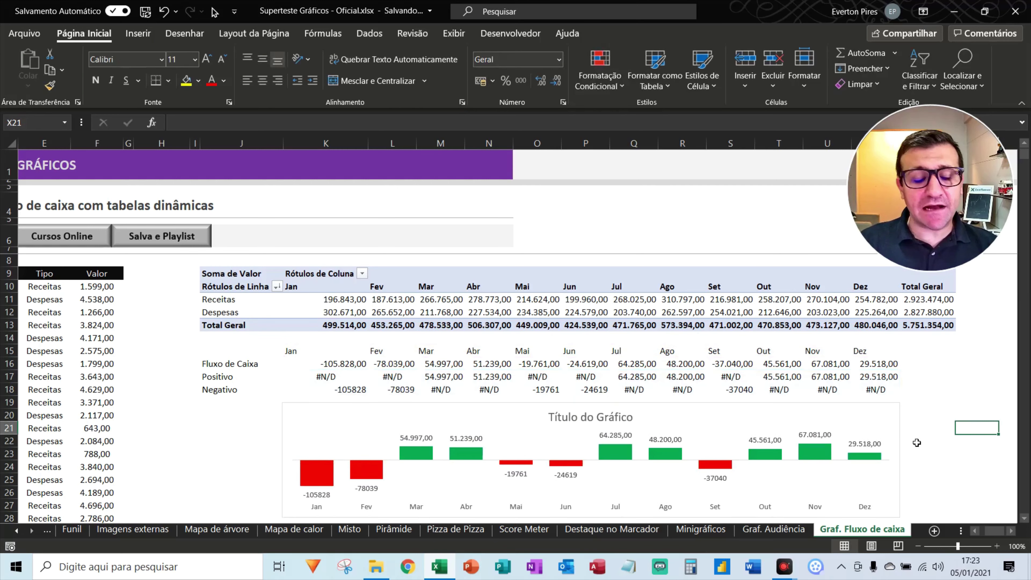
{"action": "key", "text": "ctrl+F2"}
{"action": "mouse_move", "coordinate": [605, 220]}
{"action": "left_mouse_down"}
{"action": "mouse_move", "coordinate": [118, 392]}
{"action": "mouse_move", "coordinate": [121, 432]}
{"action": "left_mouse_up"}
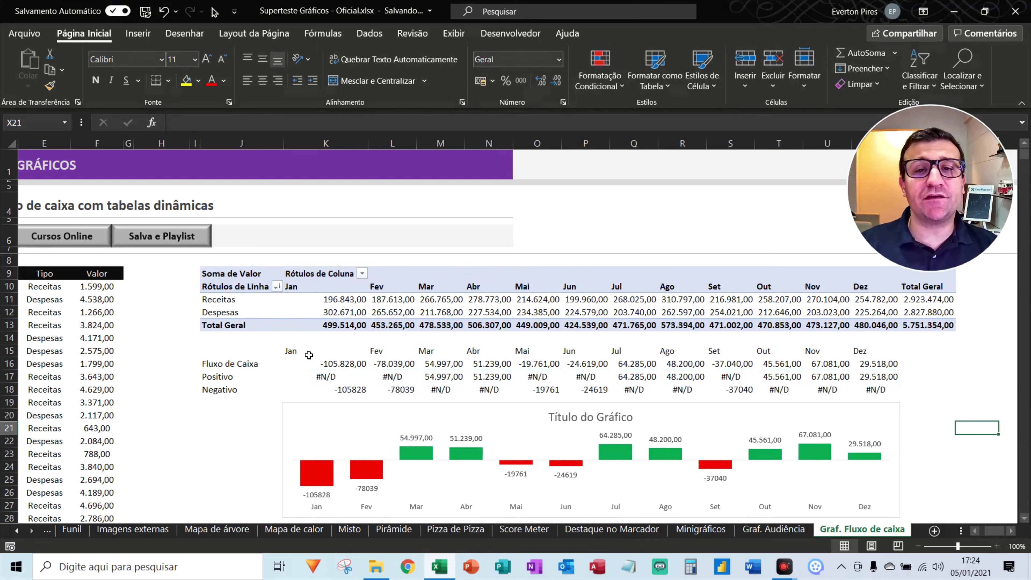
Step: From cell M11, recalculate five times with F9, ending with Fluxo de Caixa -122.282,00 (Jan) to 18.848,00 (Dez)
{"action": "left_click", "coordinate": [442, 300]}
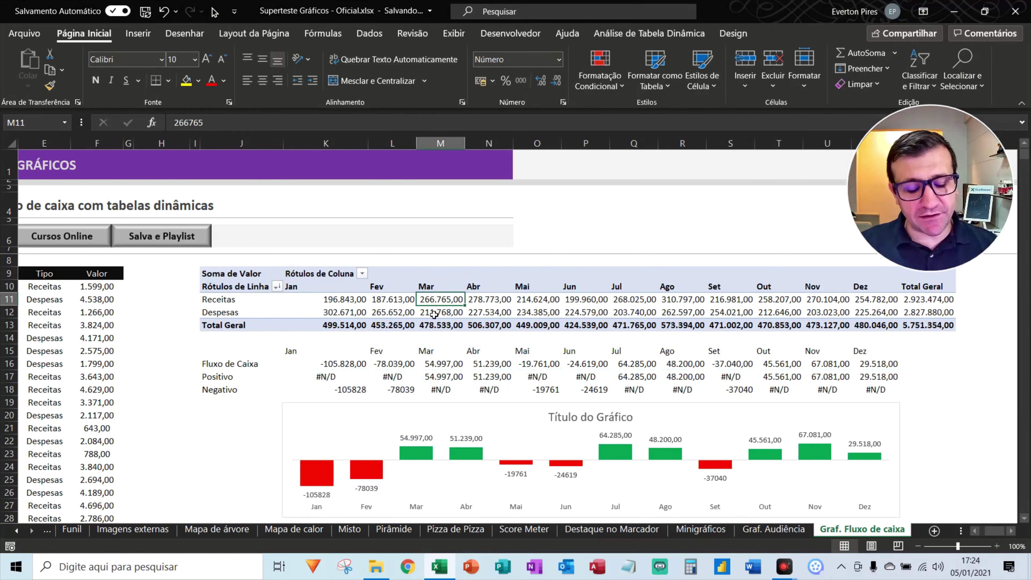
{"action": "key", "text": "F9"}
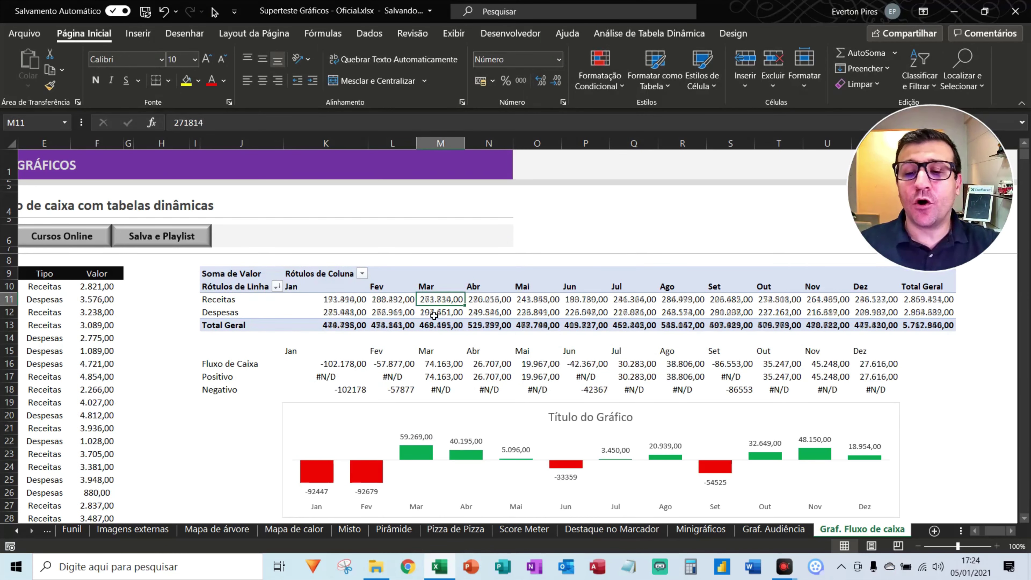
{"action": "key", "text": "F9"}
{"action": "key", "text": "F9"}
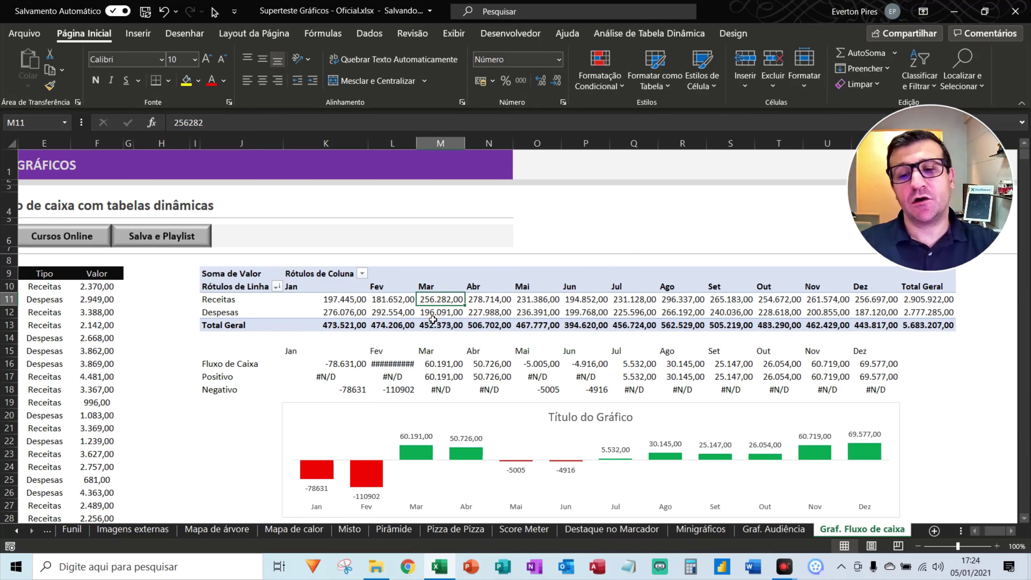
{"action": "key", "text": "F9"}
{"action": "key", "text": "F9"}
{"action": "key", "text": "F9"}
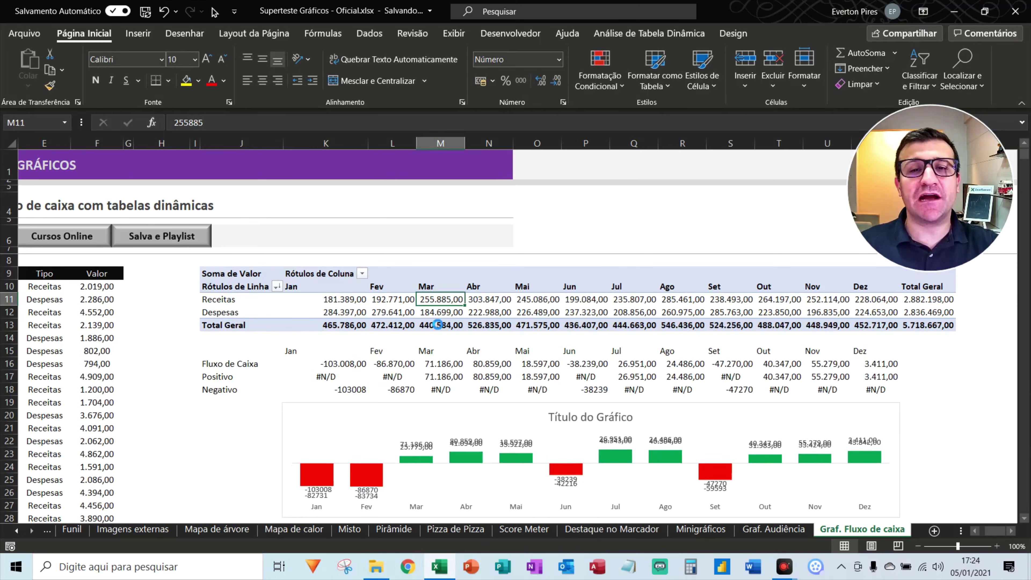
{"action": "key", "text": "F9"}
{"action": "key", "text": "F9"}
{"action": "key", "text": "F9"}
{"action": "key", "text": "F9"}
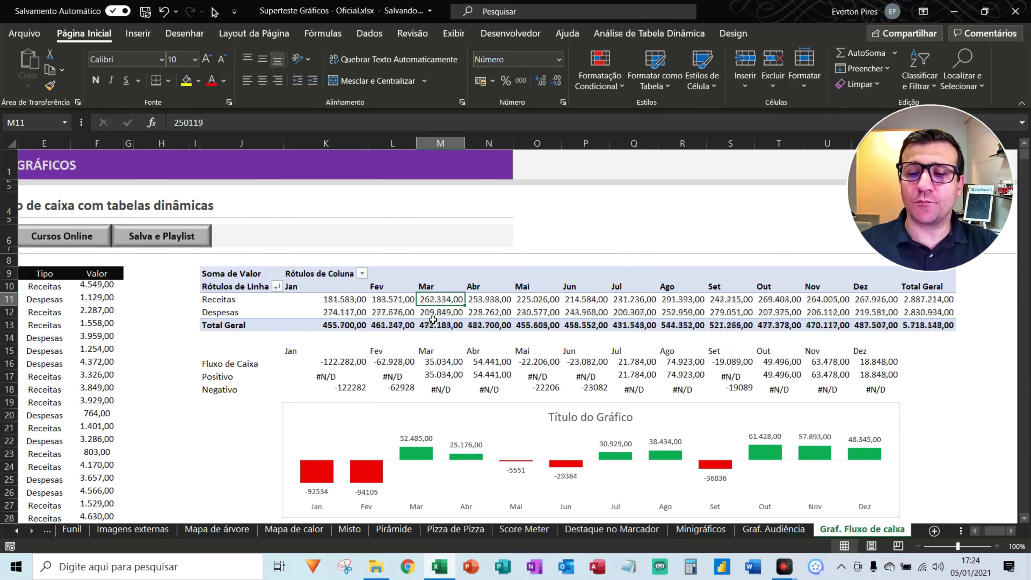
{"action": "key", "text": "F9"}
{"action": "key", "text": "F9"}
{"action": "key", "text": "F9"}
{"action": "key", "text": "F9"}
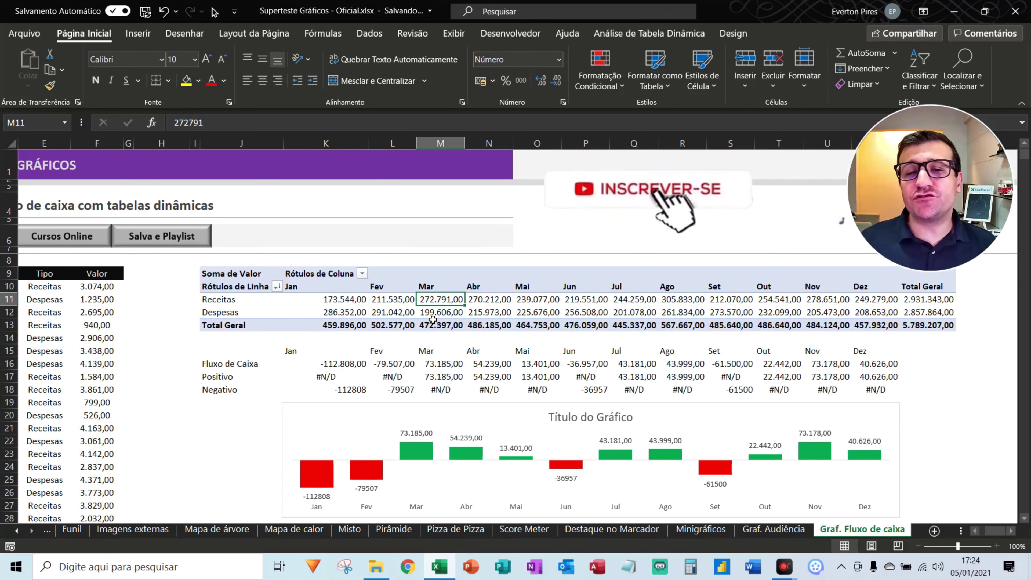